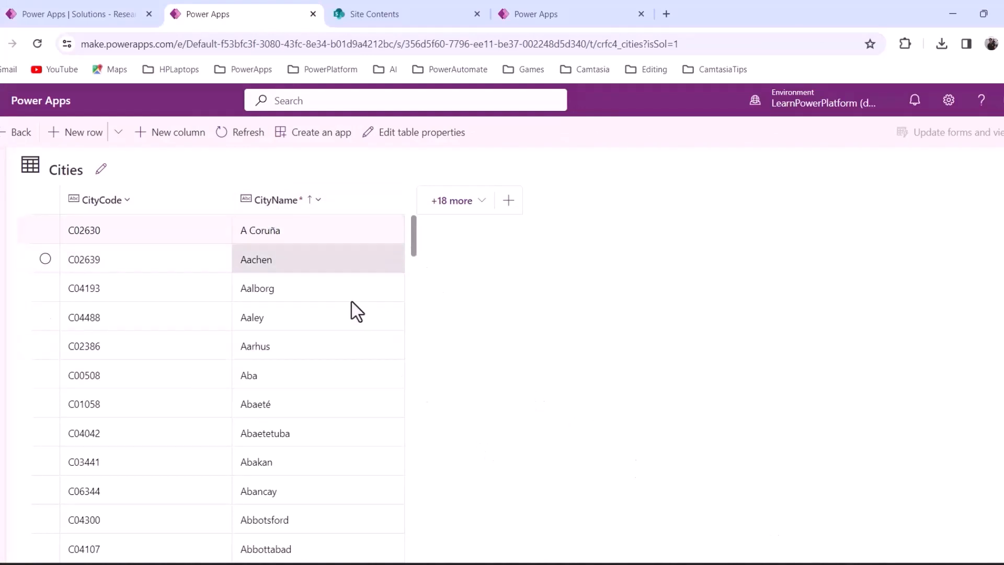
Count the CityName entries in the Cities_DataVerse workbook, then go back to SharePoint Site Contents
mouse_move(678, 528)
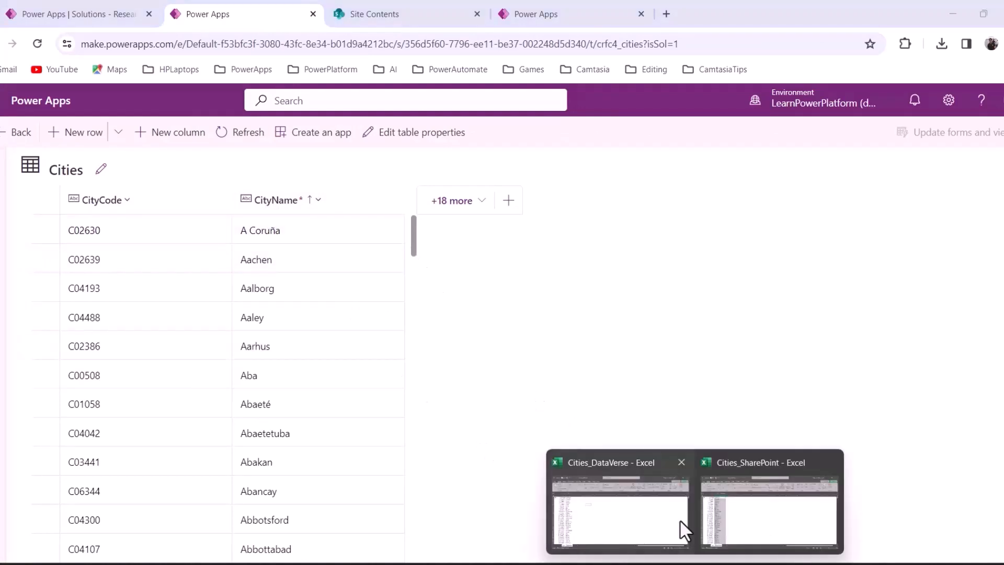
left_click(647, 510)
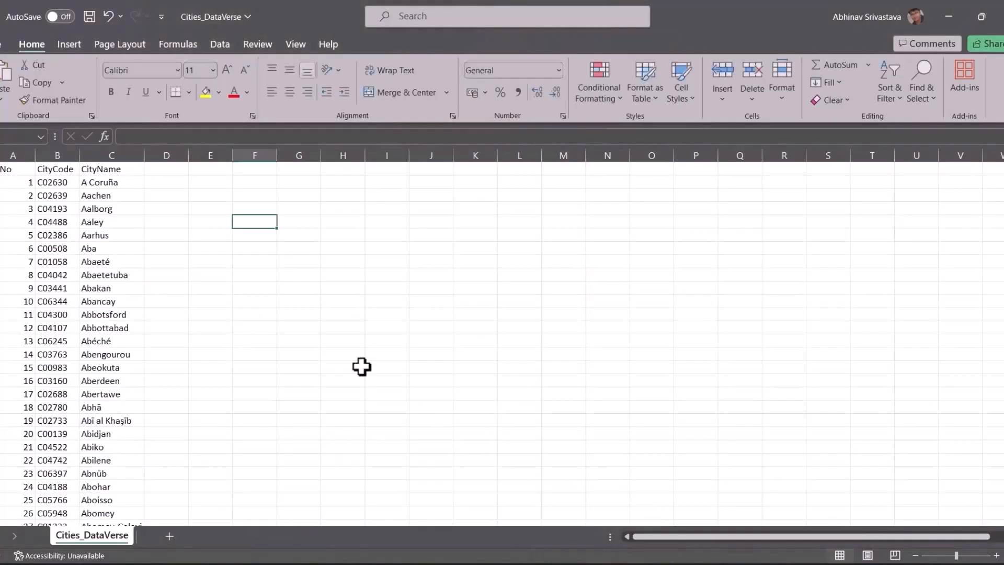
left_click(99, 155)
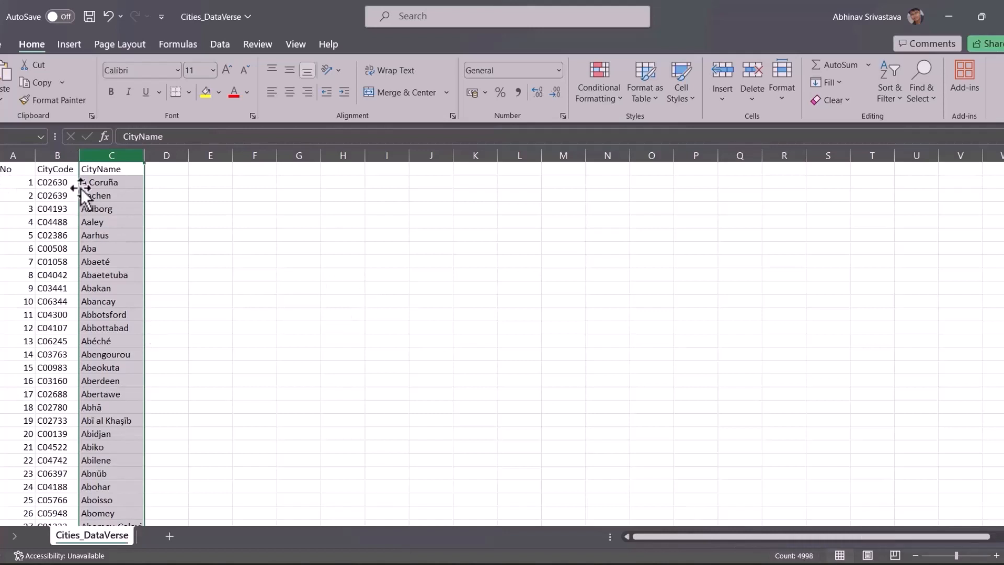
left_click(948, 16)
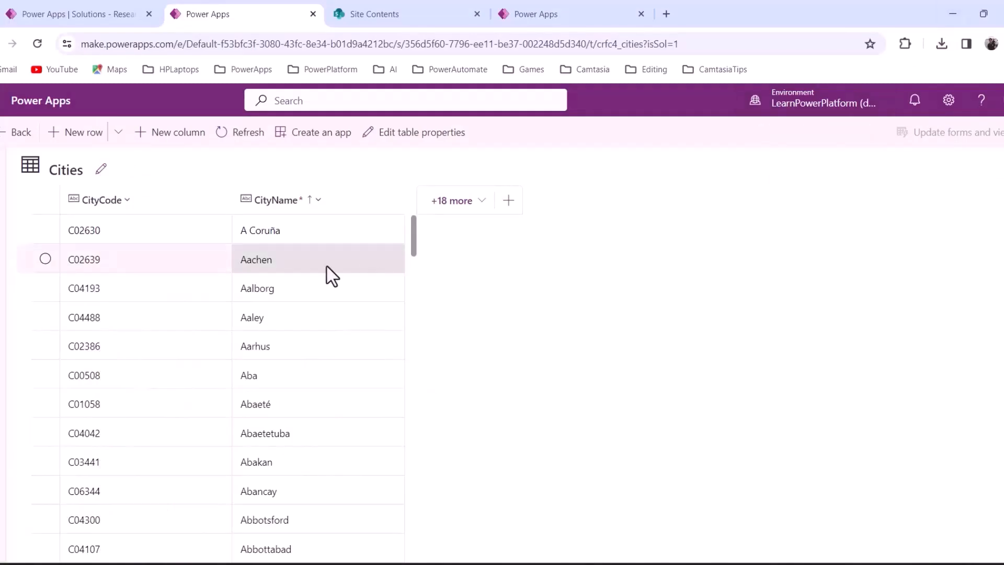
left_click(383, 13)
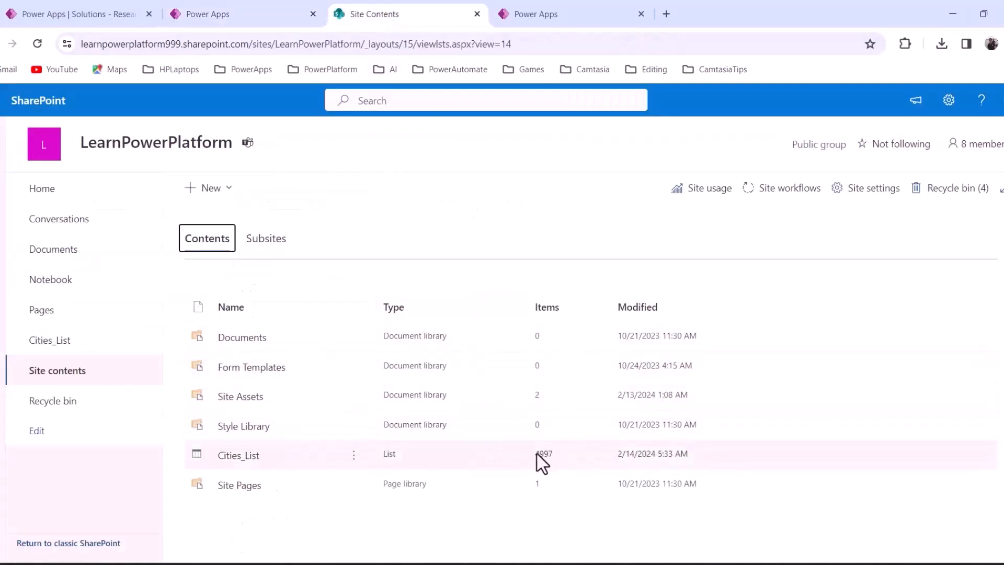
Open Cities_List and compare it with the Cities_SharePoint workbook's CityName column
left_click(245, 457)
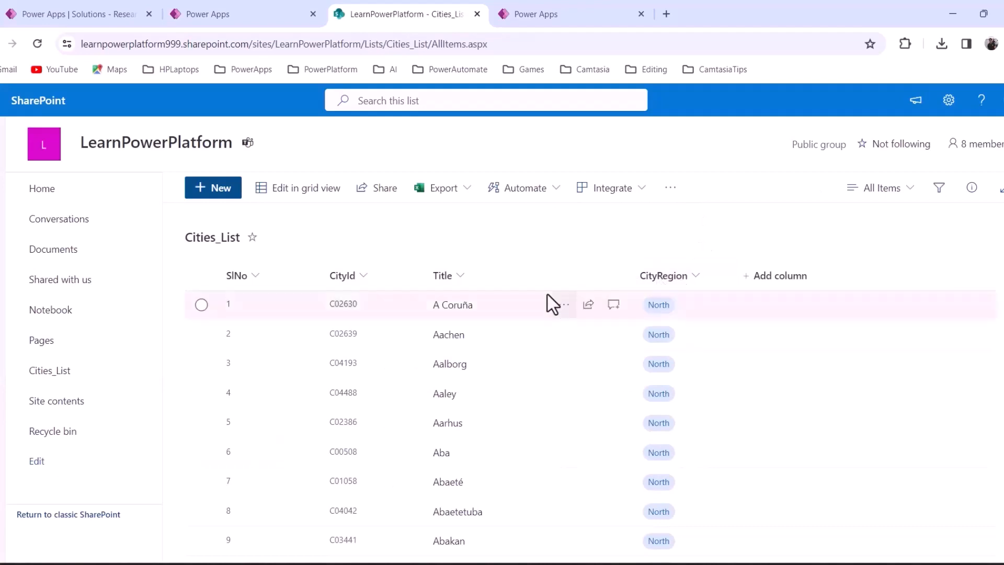
mouse_move(695, 564)
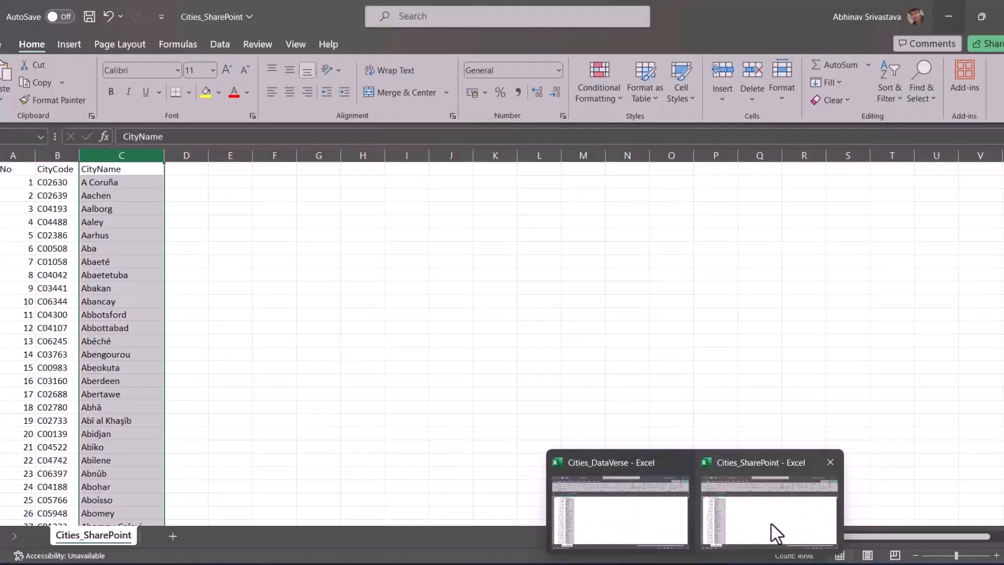
left_click(771, 531)
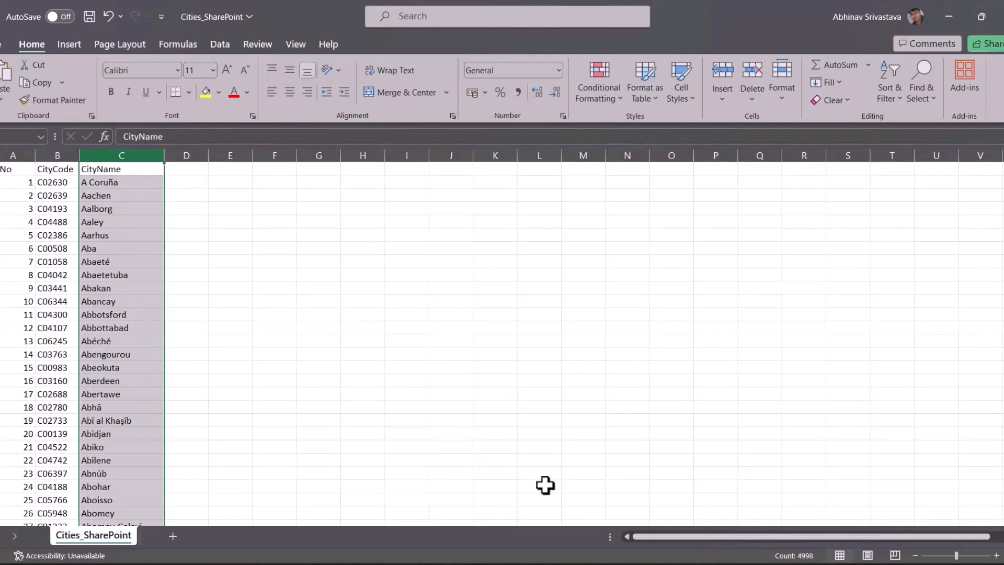
mouse_move(544, 562)
mouse_move(664, 563)
left_click(563, 562)
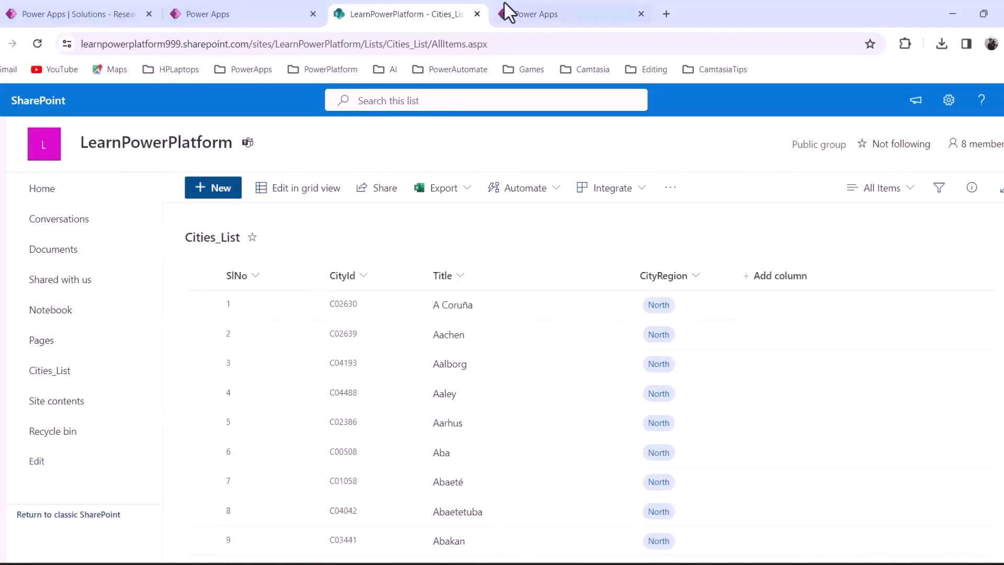
In the EmployeeProjects app, set the Dataverse city combo box's data source to the Cities table
left_click(544, 14)
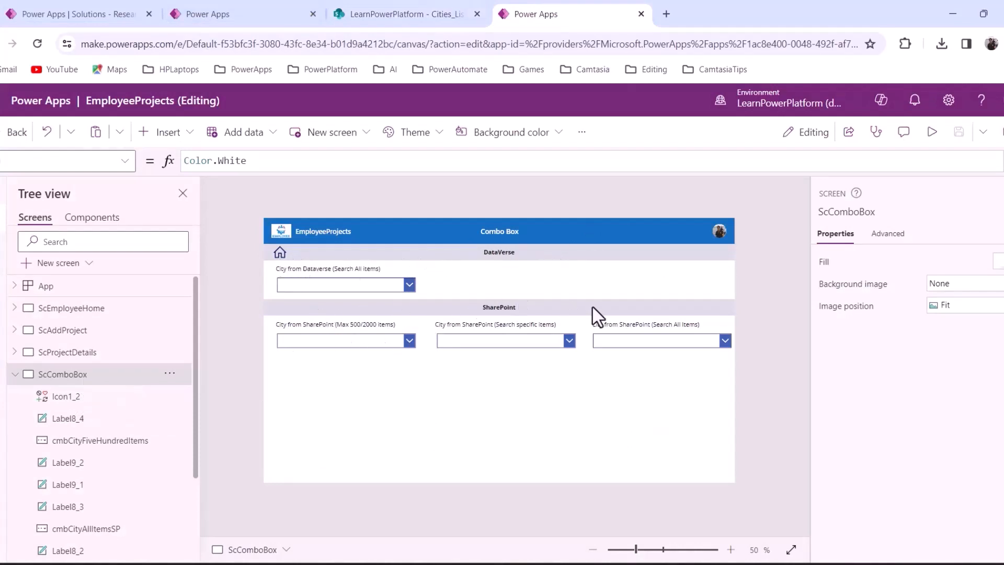
left_click(387, 291)
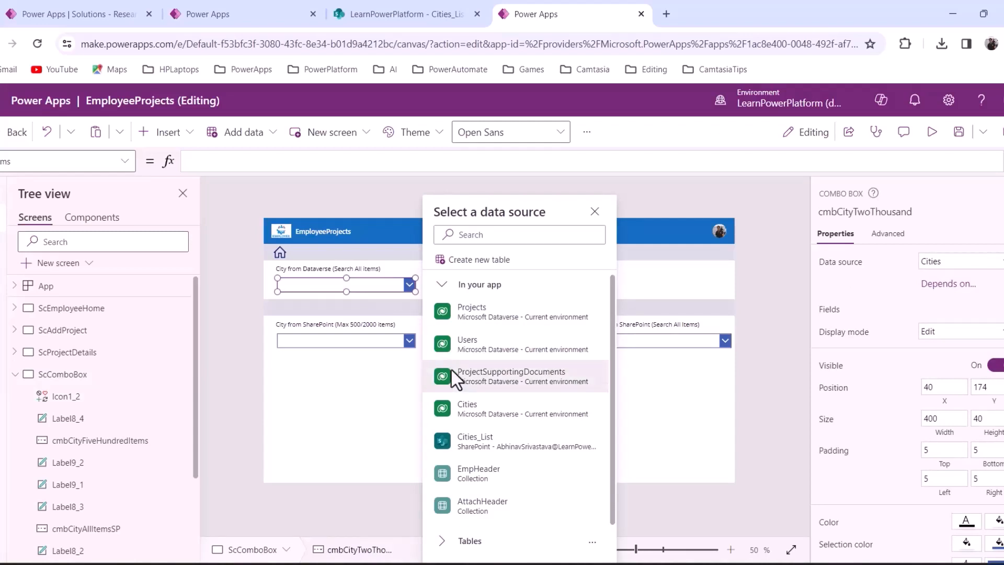
mouse_move(472, 412)
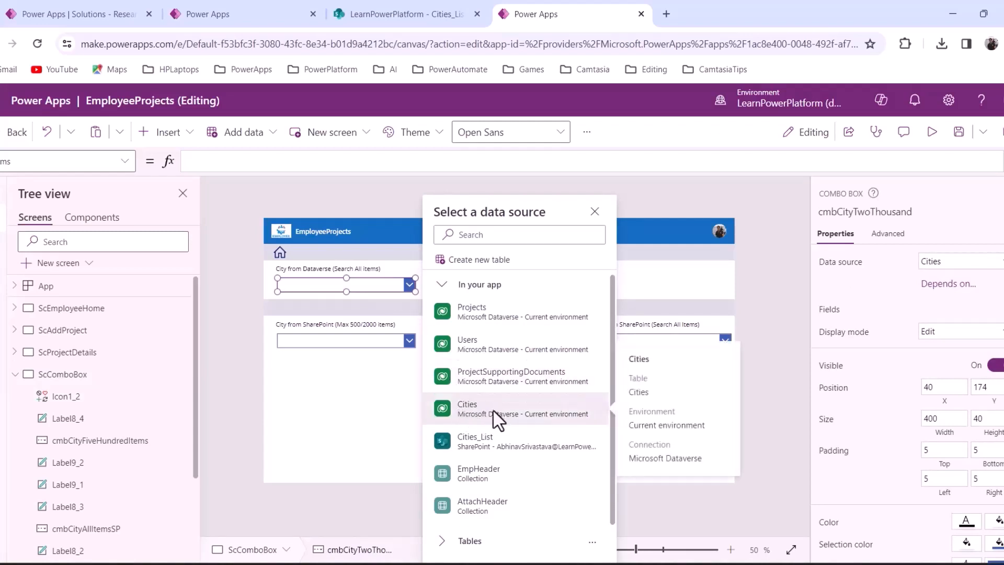
left_click(497, 418)
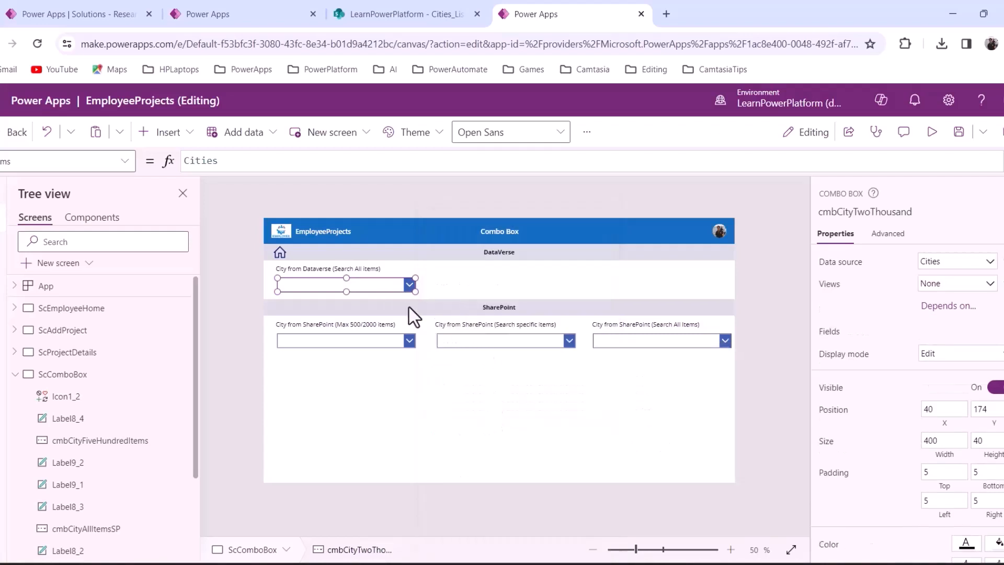
Preview the app and check the Dataverse city dropdown list
left_click(931, 132)
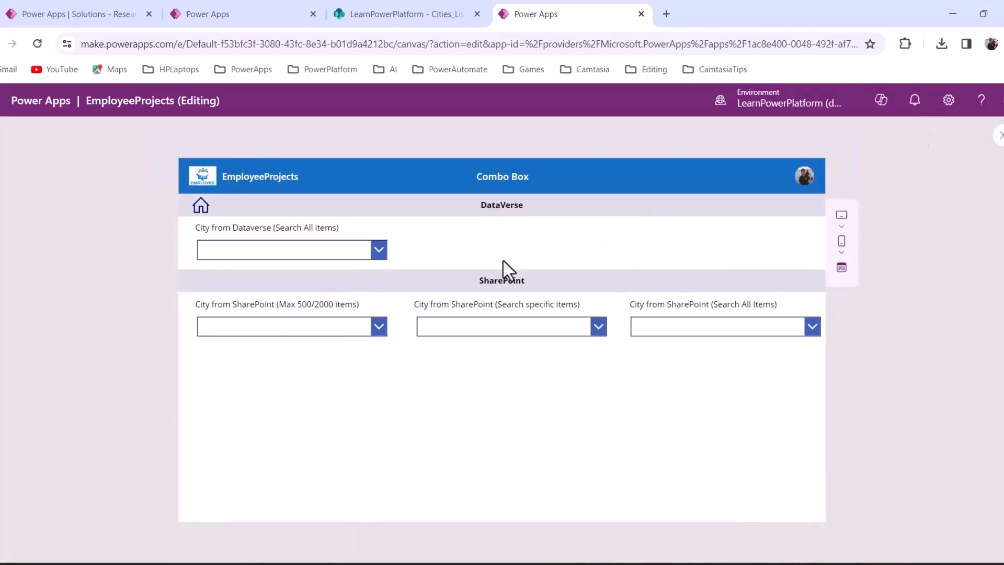
left_click(381, 251)
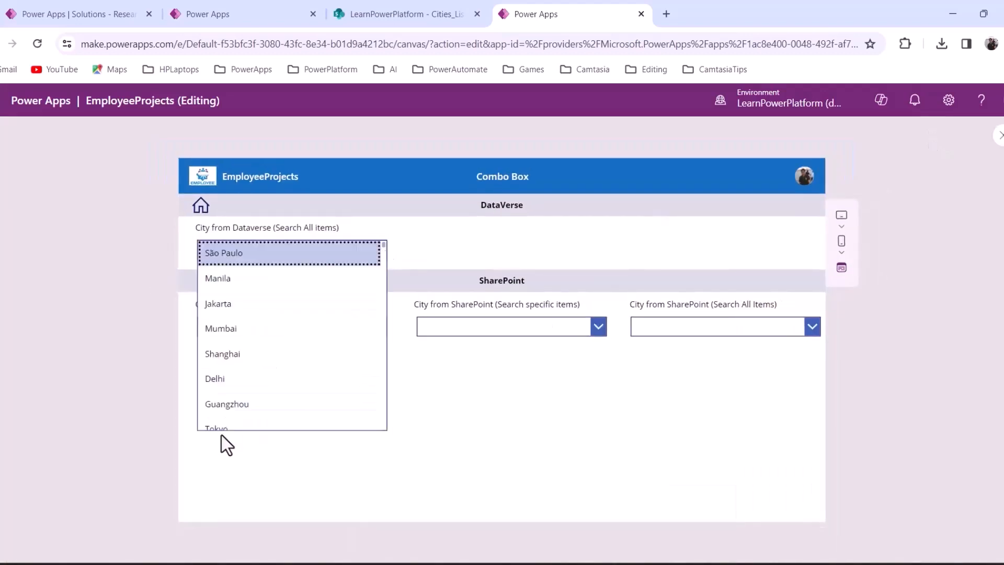
left_click(459, 254)
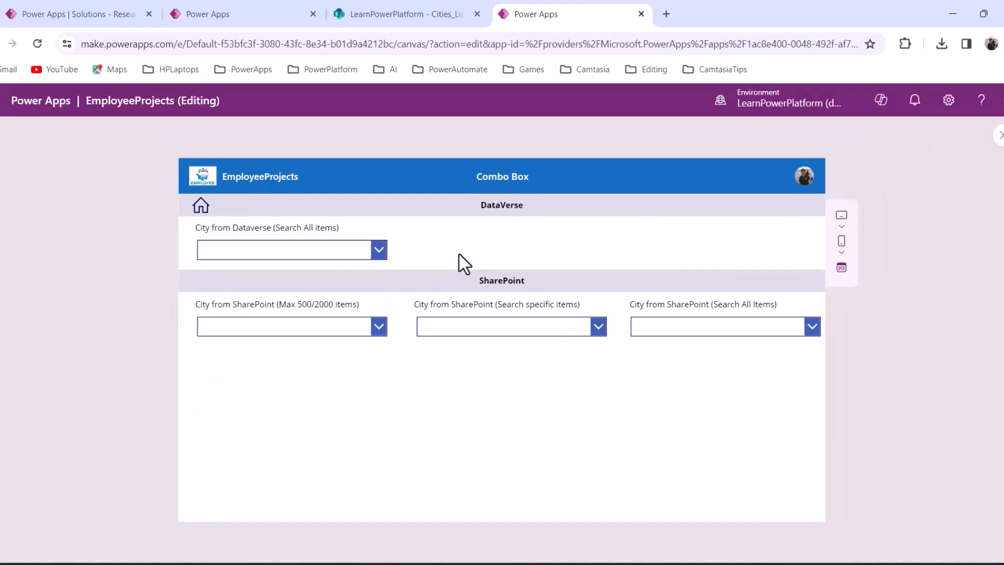
left_click(999, 137)
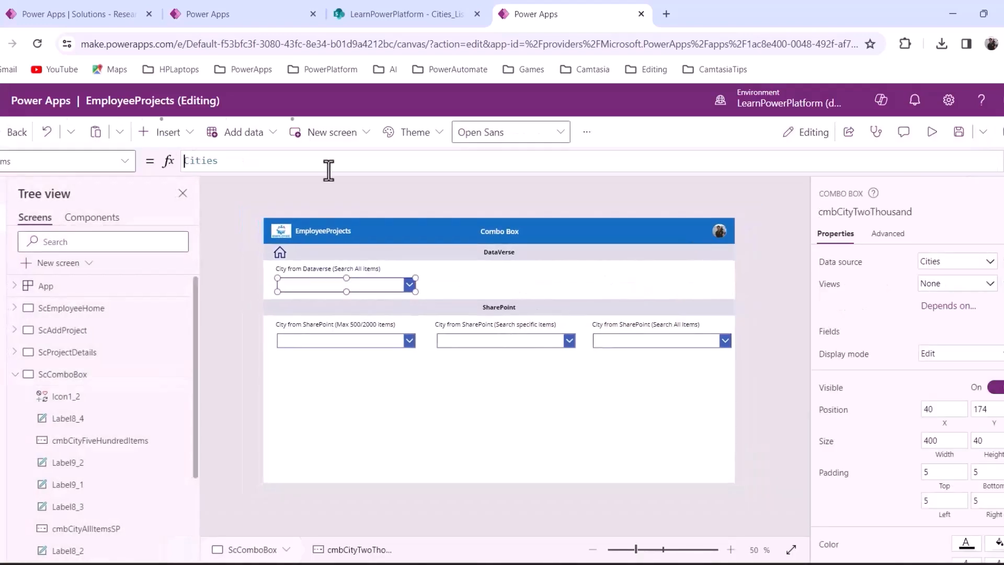
Enter Sort(Cities,CityName) as the Dataverse combo box's Items formula
type("Sort(")
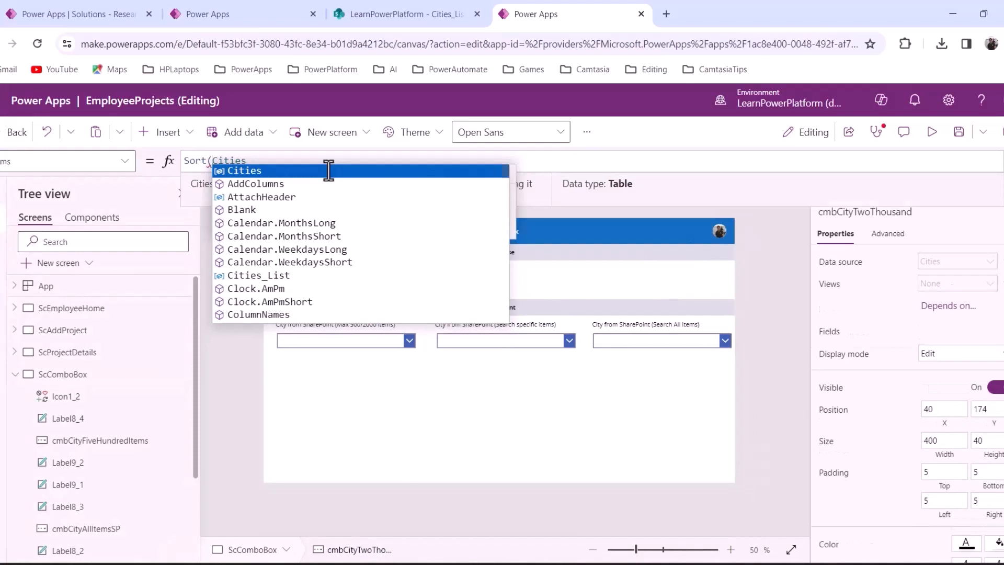
left_click(328, 170)
key("BackSpace")
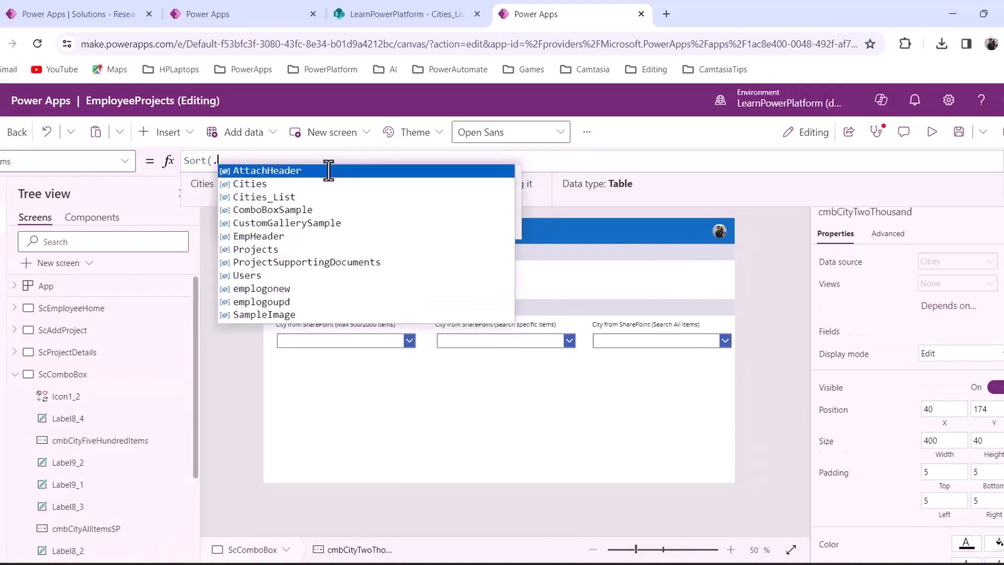
key("BackSpace")
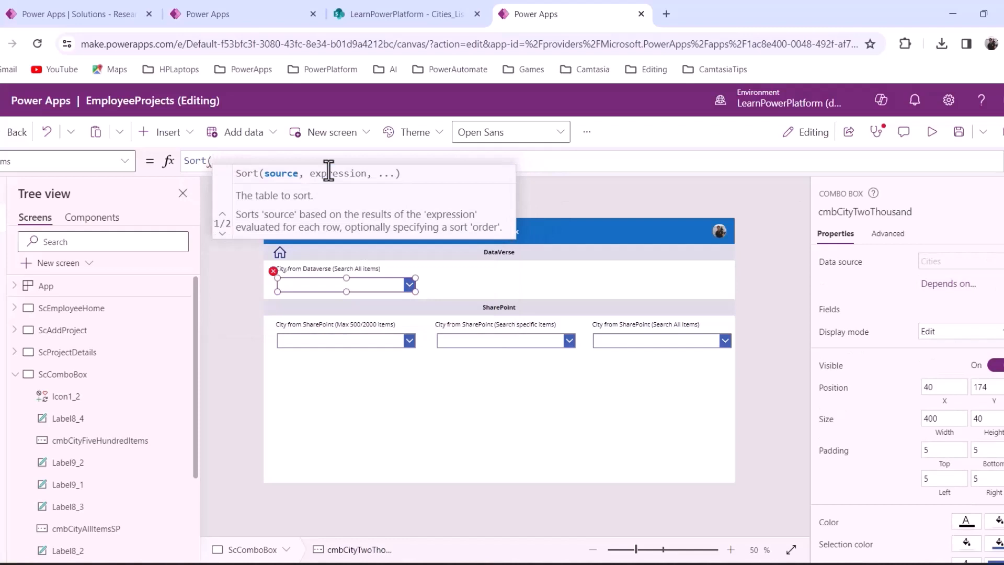
type("Cit")
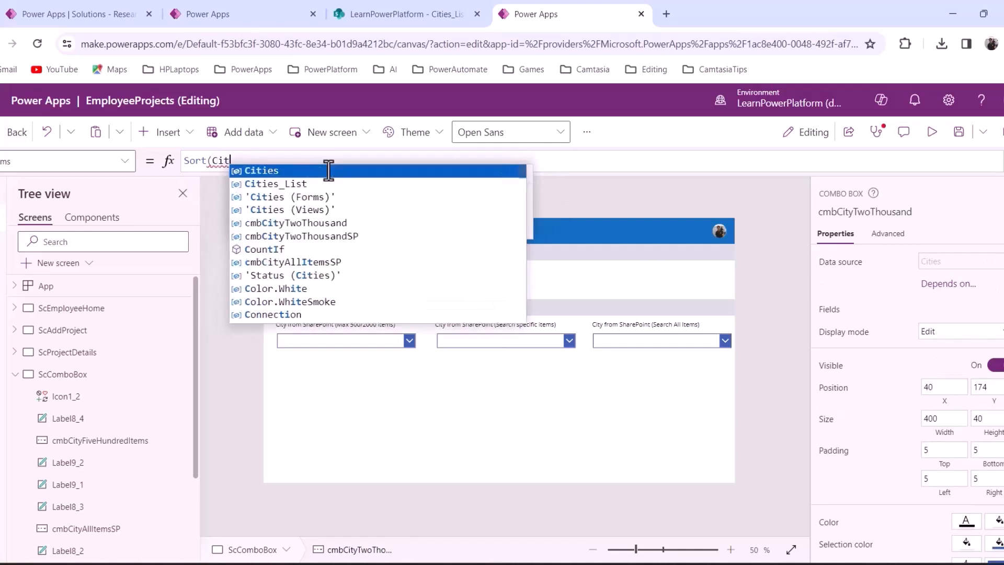
key("Tab")
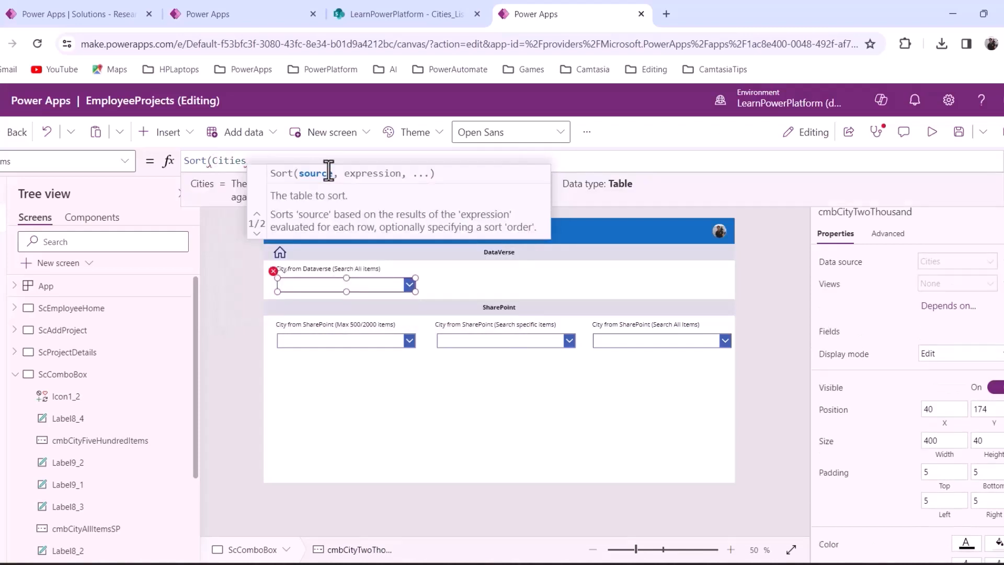
type(",")
key("Down")
key("Down")
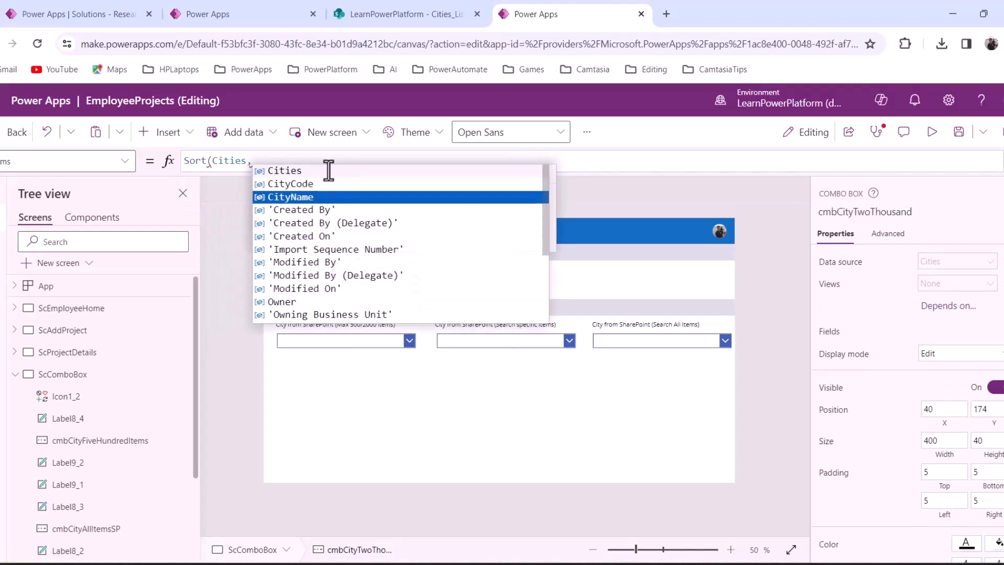
key("Tab")
type(")")
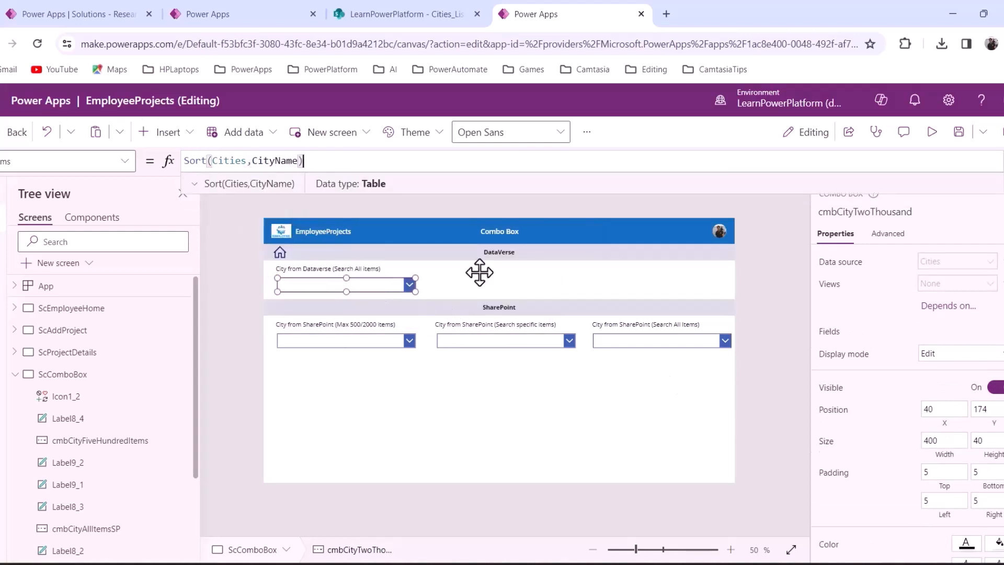
Preview the app and scroll the Dataverse city list to confirm alphabetical order
left_click(931, 141)
left_click(377, 253)
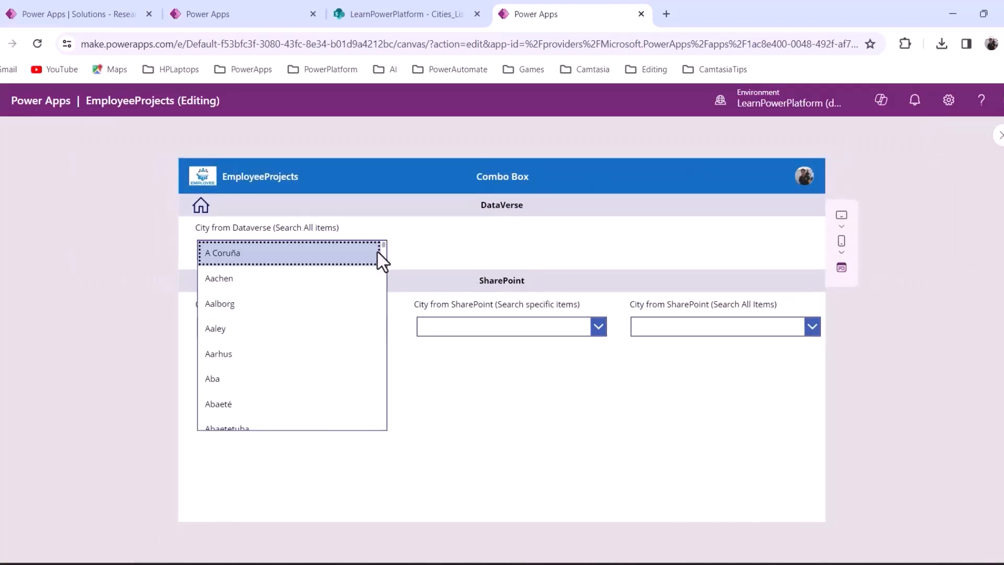
scroll(269, 400, "down", 3)
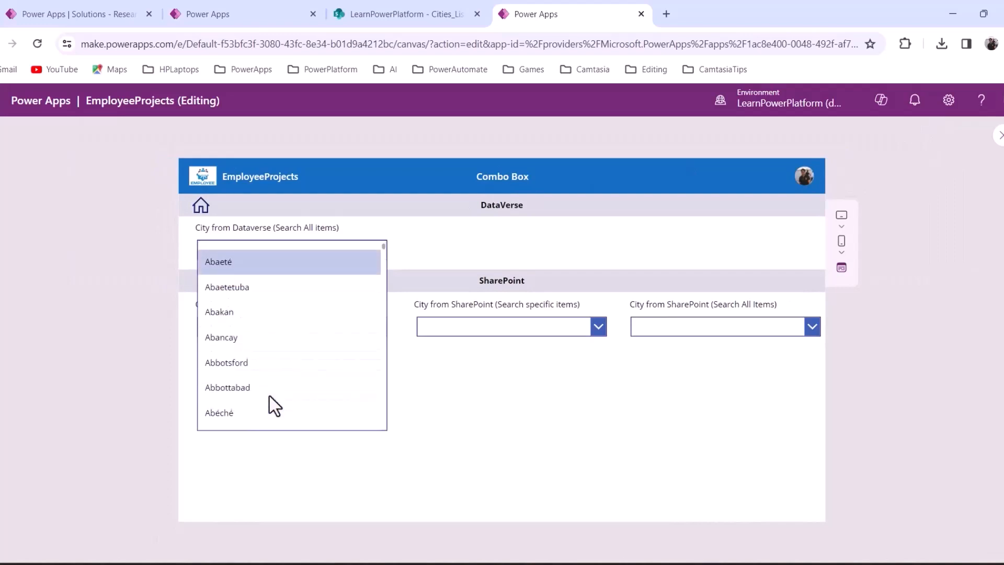
scroll(270, 400, "down", 7)
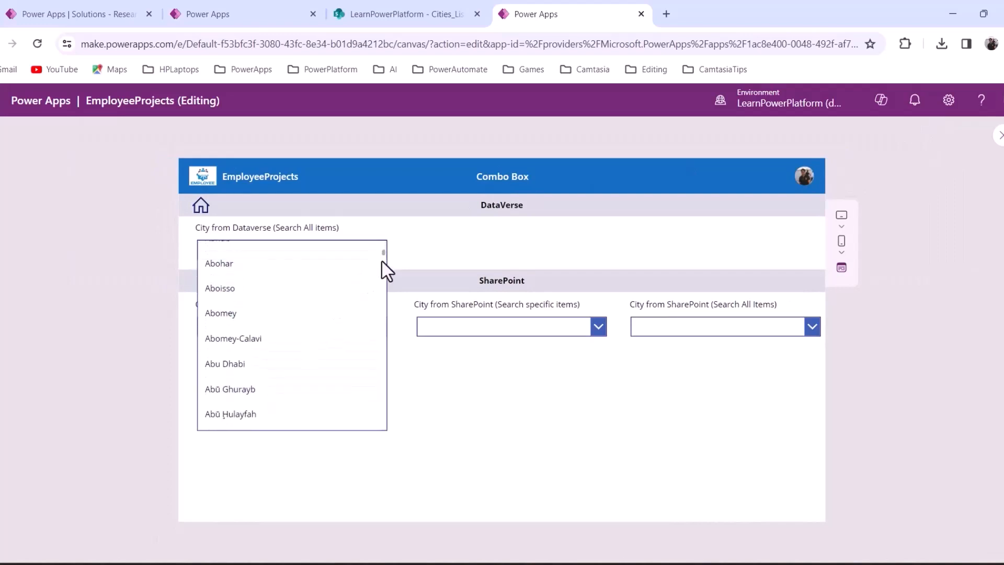
left_click_drag(384, 256, 385, 441)
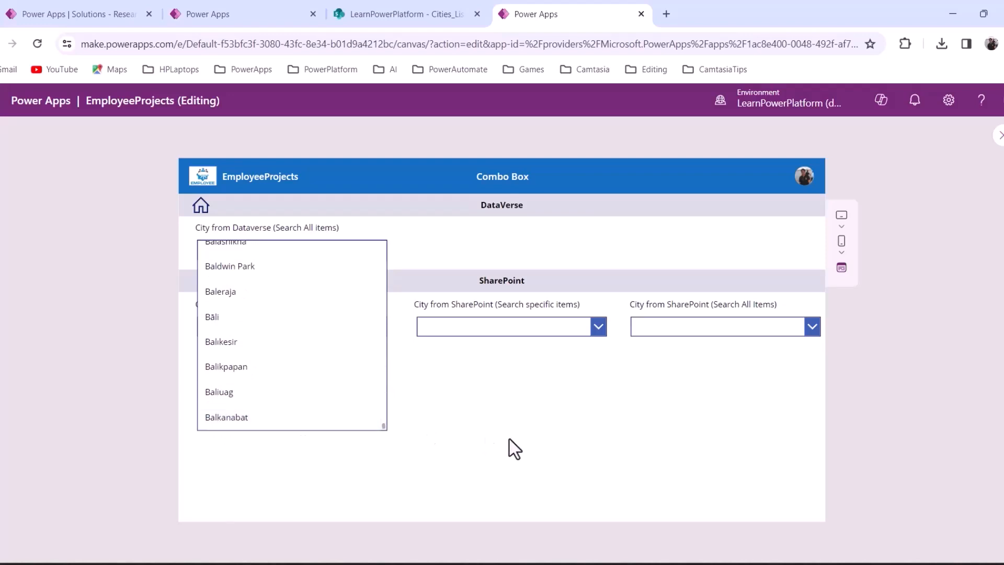
left_click(484, 436)
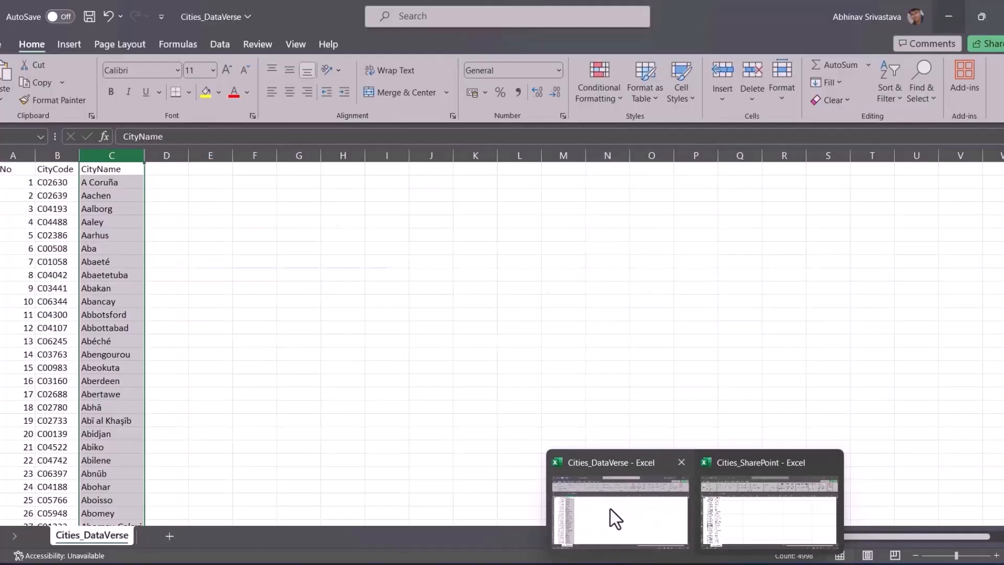
Scroll the Cities_DataVerse sheet to row 500 and select Balkanabat
left_click(610, 512)
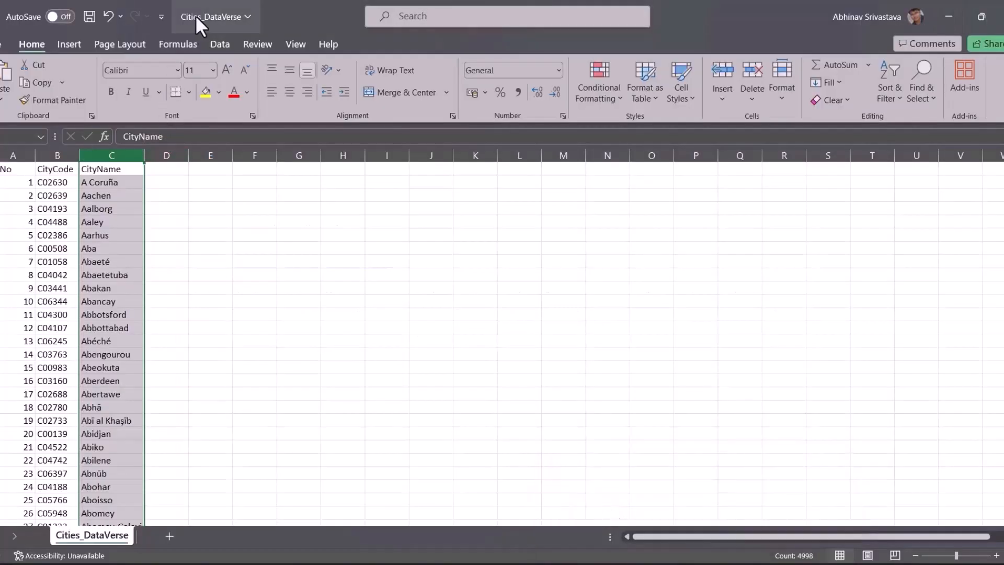
scroll(159, 387, "down", 6)
scroll(159, 390, "down", 11)
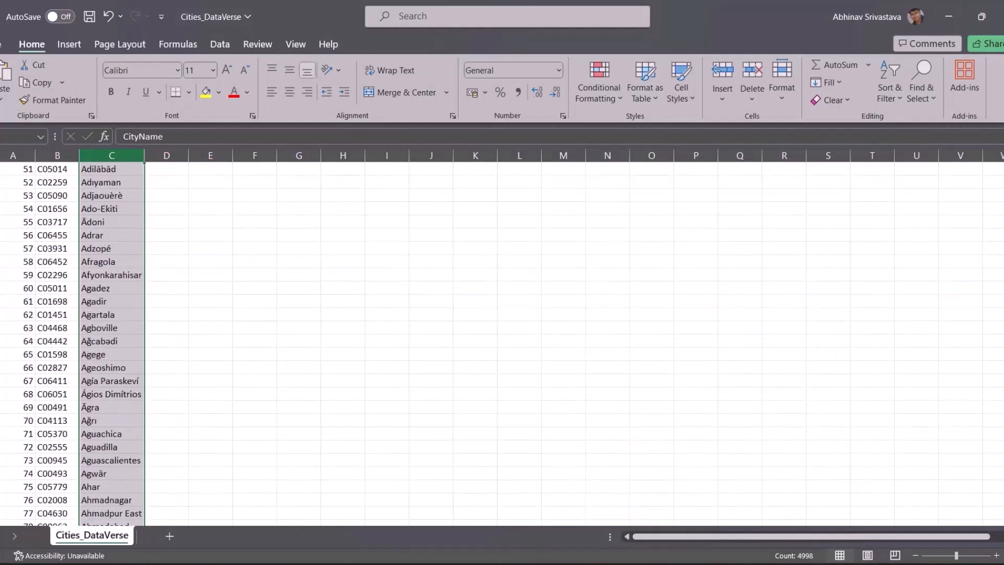
scroll(89, 294, "down", 20)
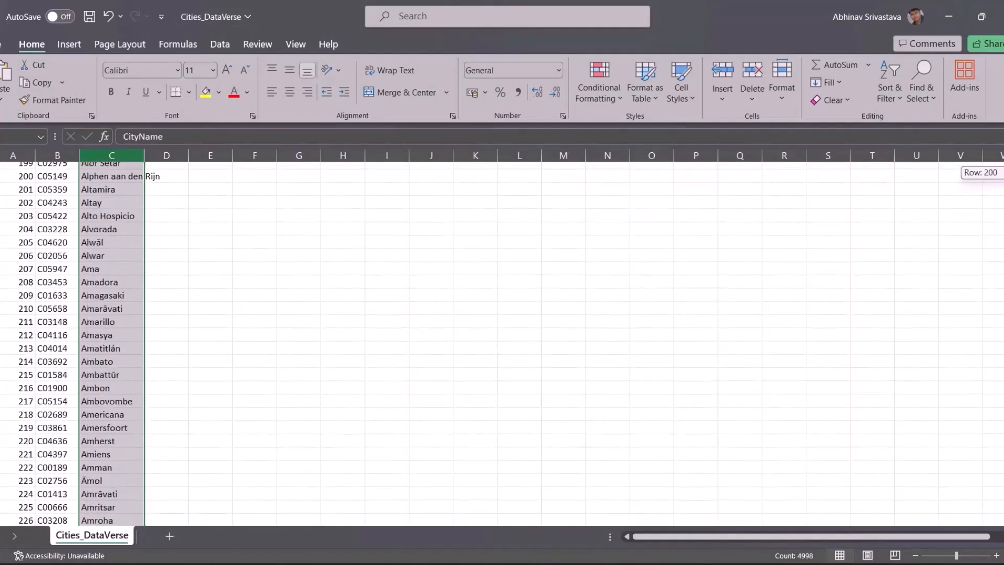
scroll(89, 293, "up", 5)
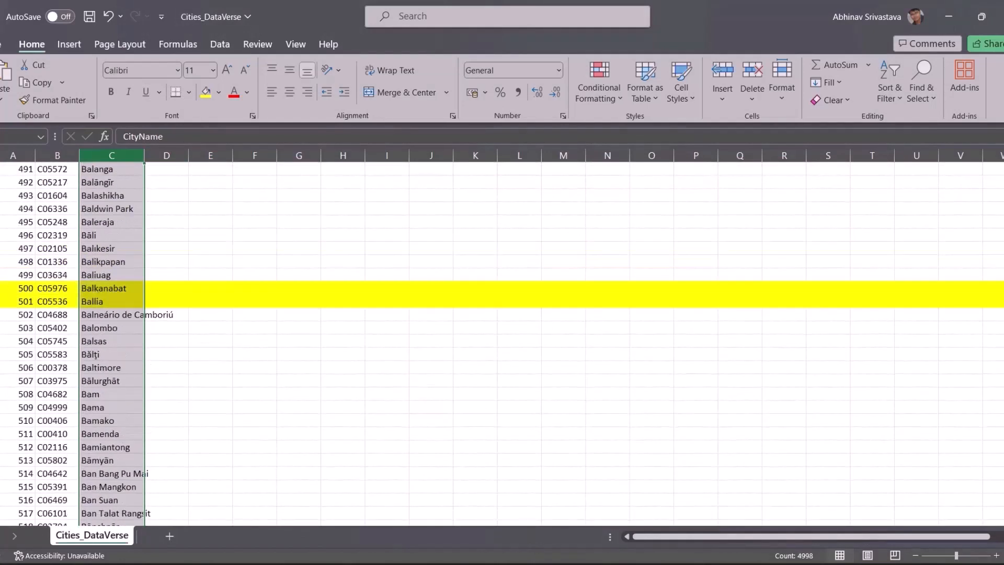
left_click(93, 289)
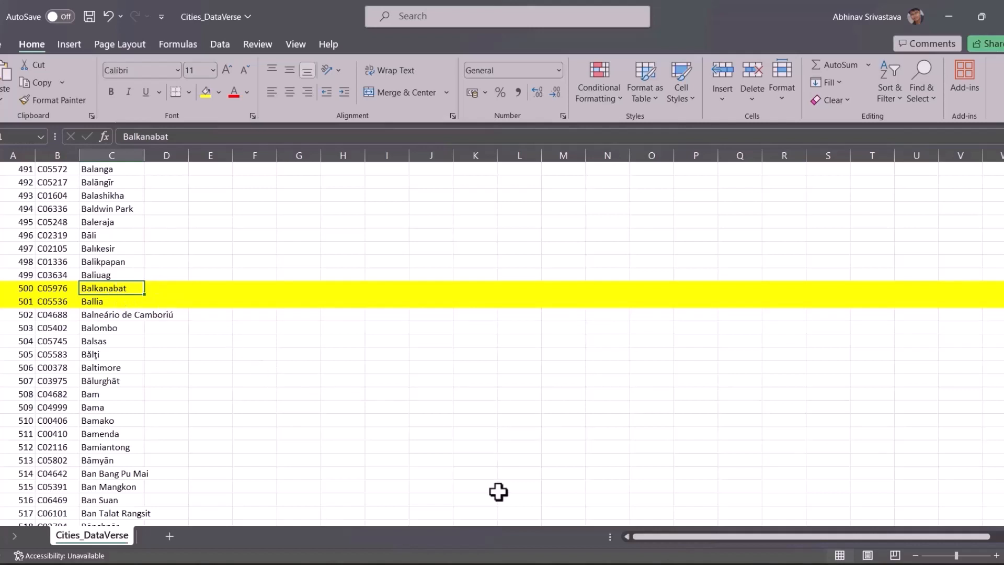
Turn the Allow searching toggle On for the Dataverse city combo box
mouse_move(544, 562)
left_click(544, 509)
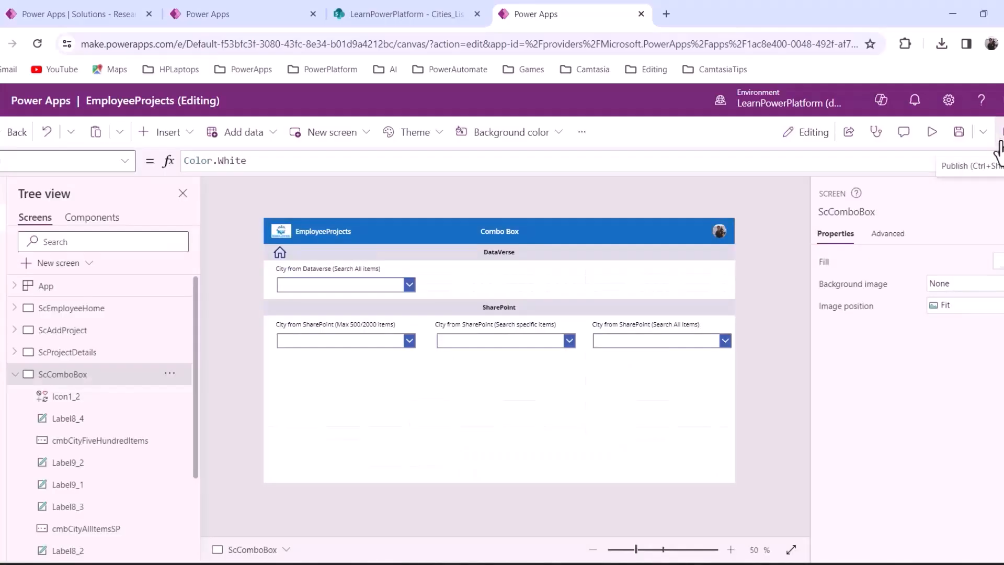
left_click(317, 287)
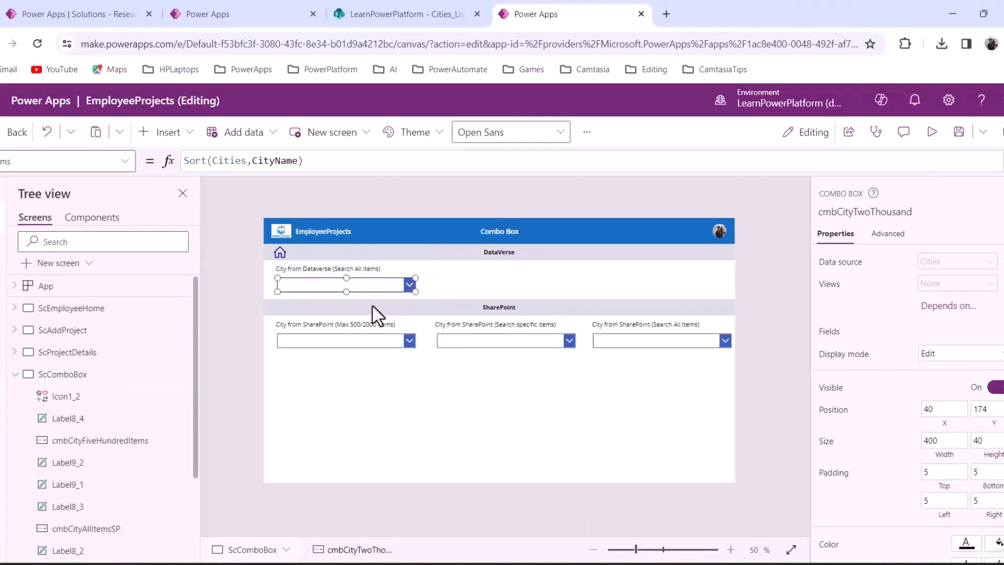
scroll(991, 496, "down", 5)
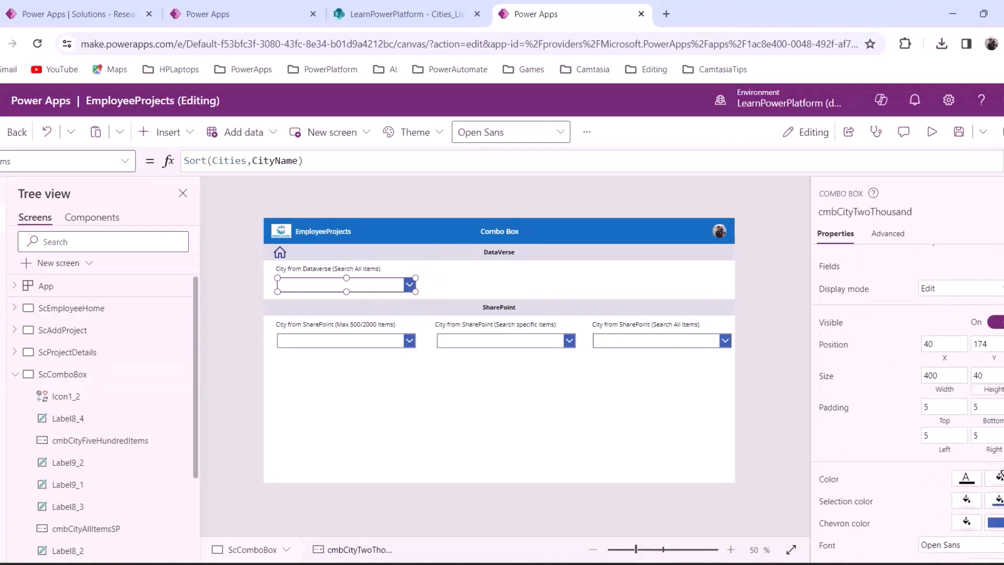
scroll(996, 489, "down", 2)
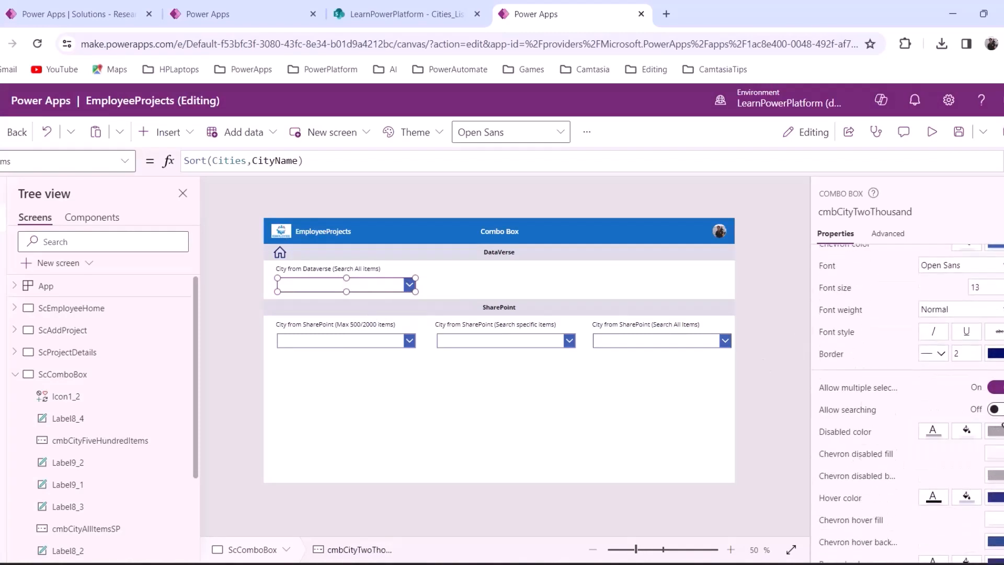
left_click(996, 409)
Preview the app and open the Dataverse city list
left_click(930, 141)
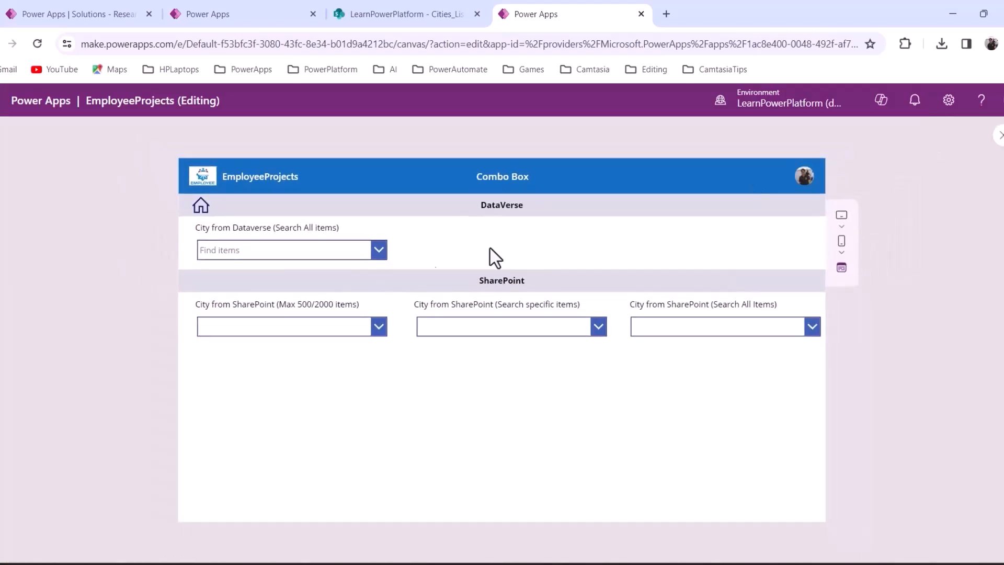
left_click(374, 253)
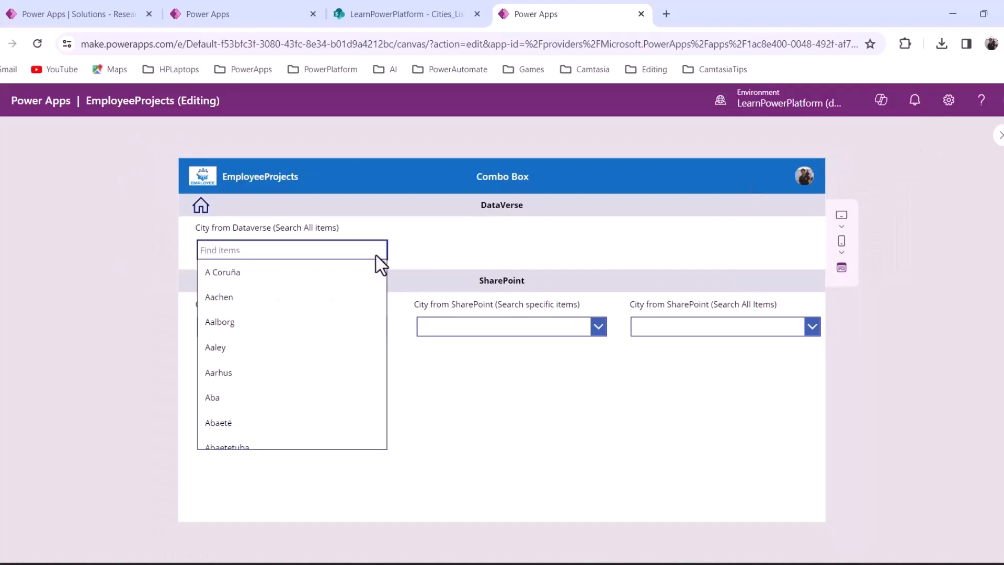
mouse_move(384, 268)
left_mouse_down()
mouse_move(367, 465)
mouse_move(380, 263)
left_mouse_up()
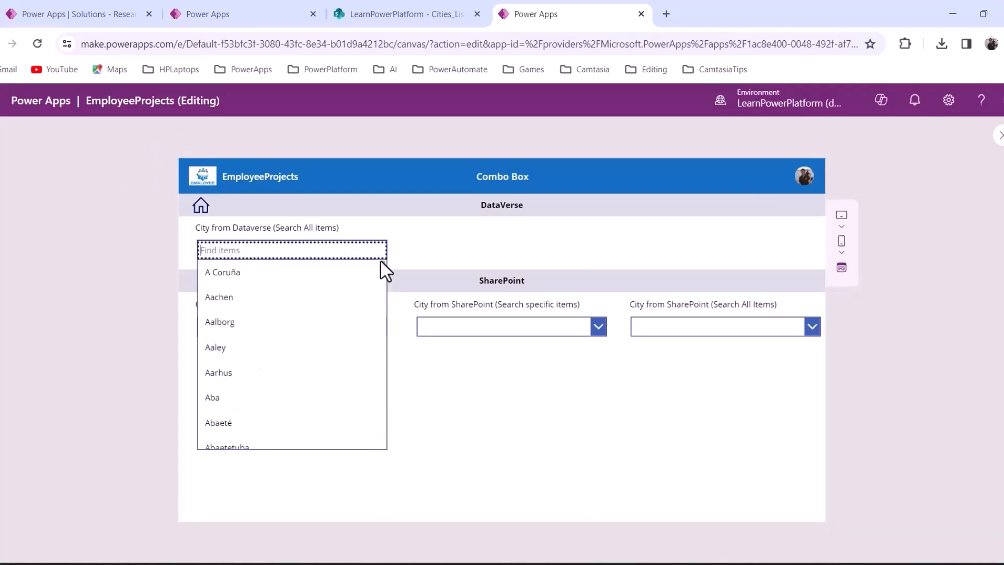
left_click(433, 248)
Locate Balombo just past row 500 in the Cities_DataVerse workbook
mouse_move(695, 549)
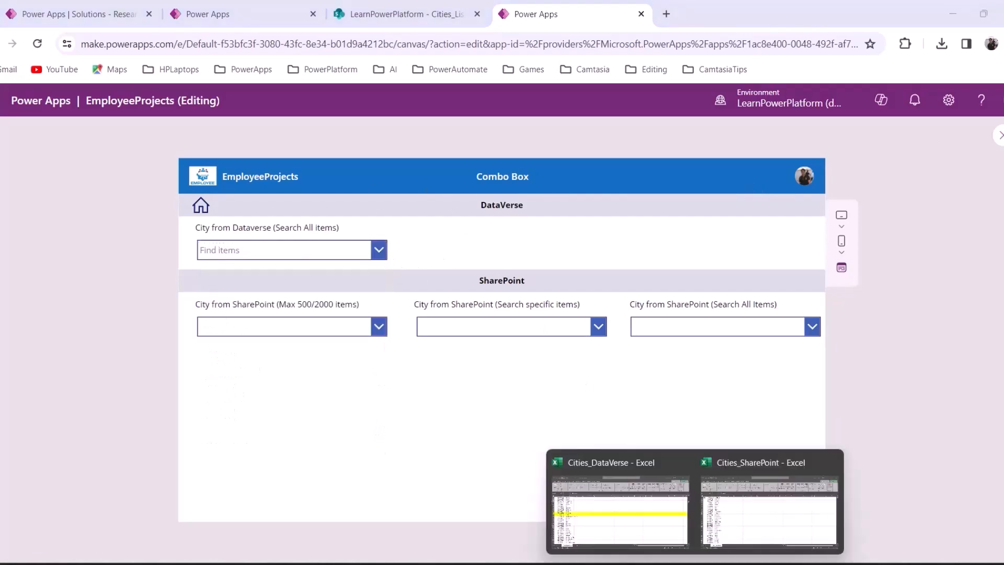
left_click(622, 513)
left_click(106, 328)
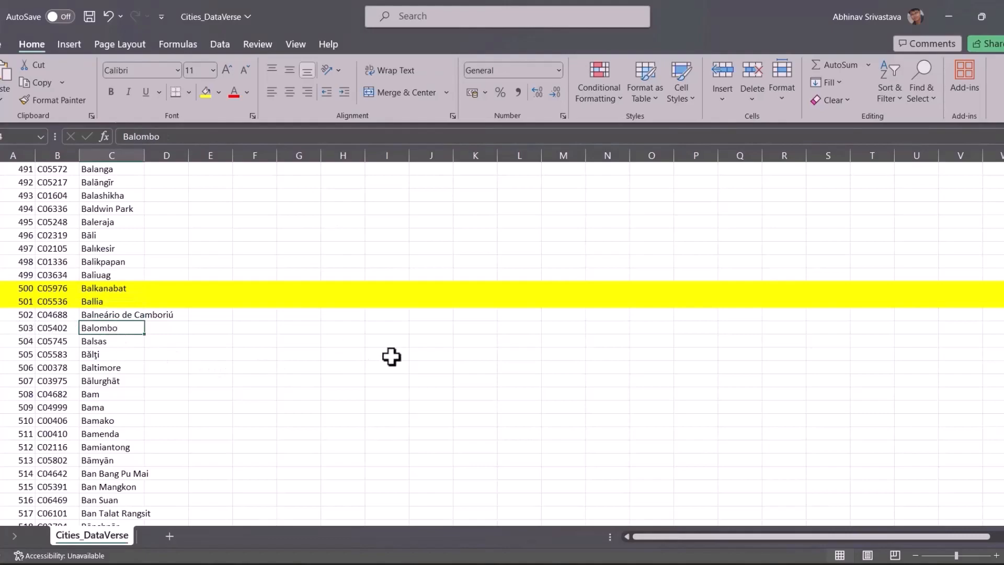
Search the Dataverse city box for 'balom' to find Balombo, then clear the search
key("alt+Tab")
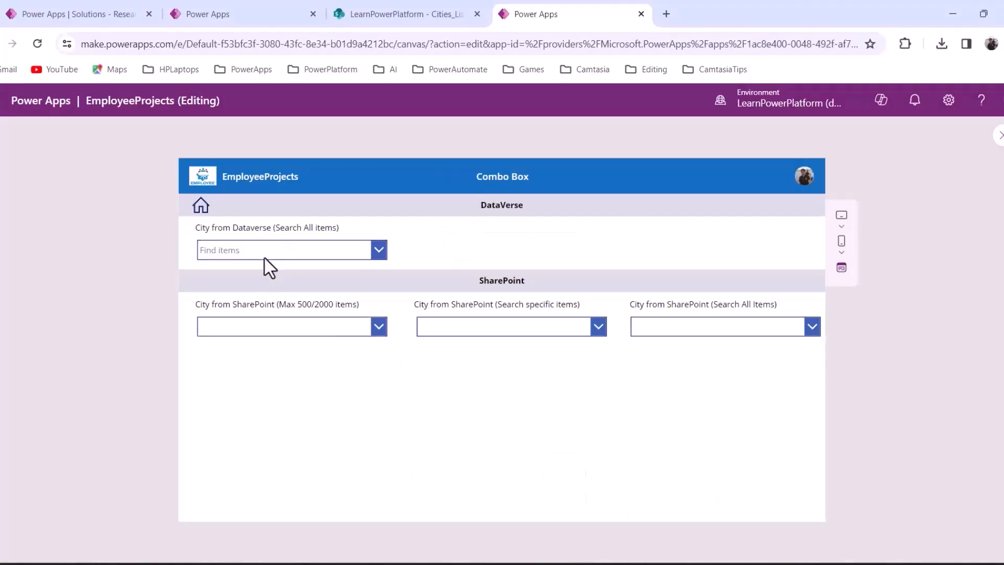
left_click(264, 257)
type("b")
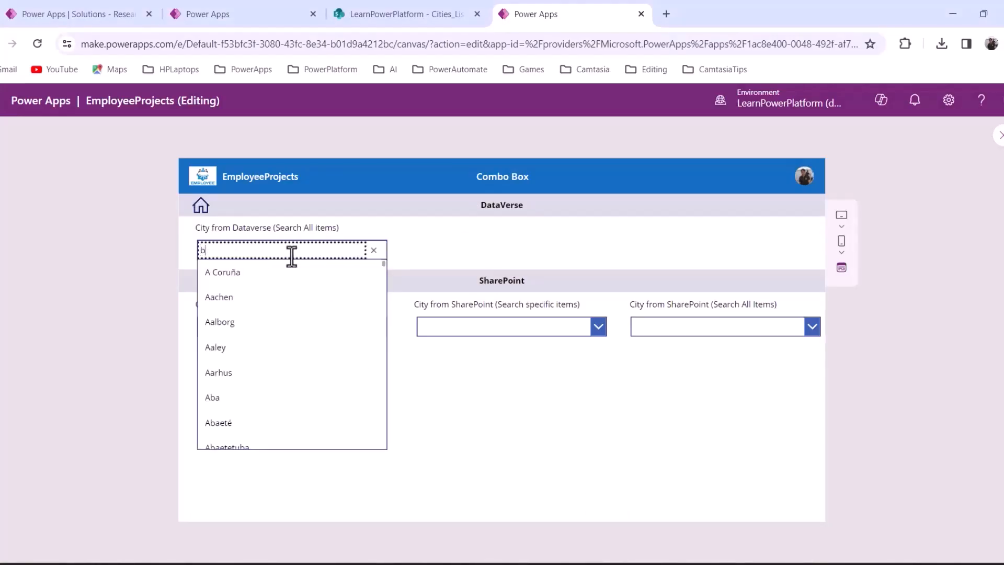
type("alo")
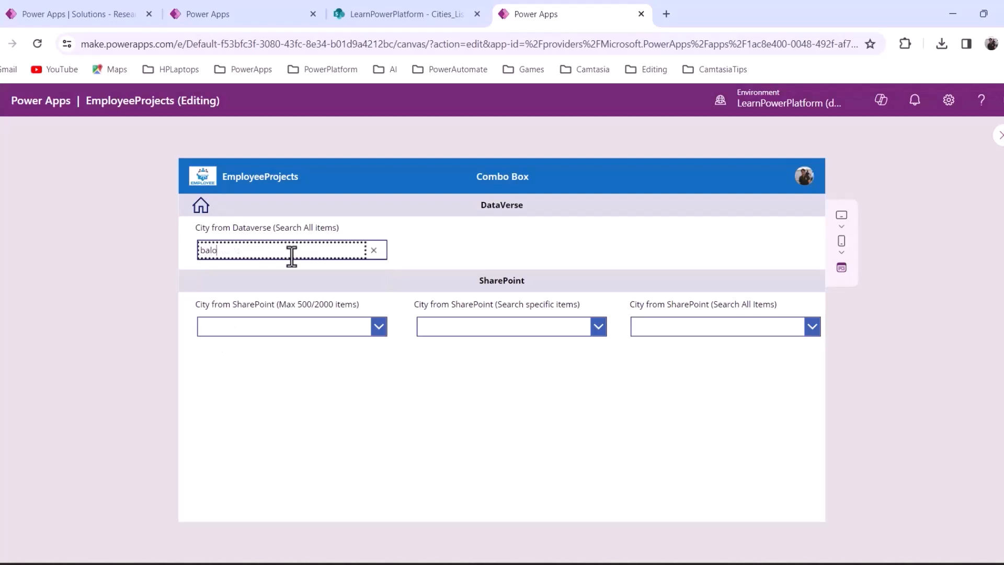
type("m")
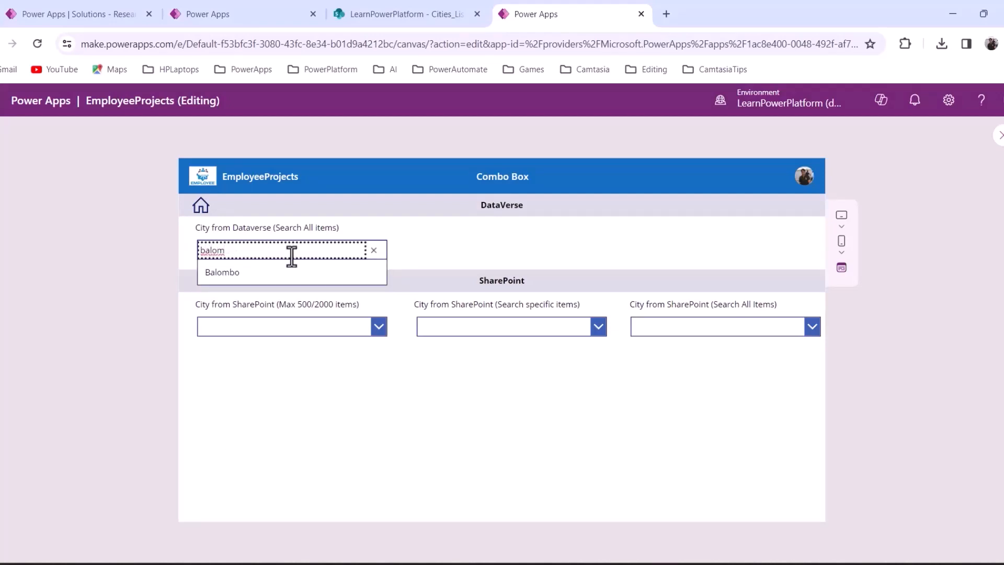
left_click(379, 252)
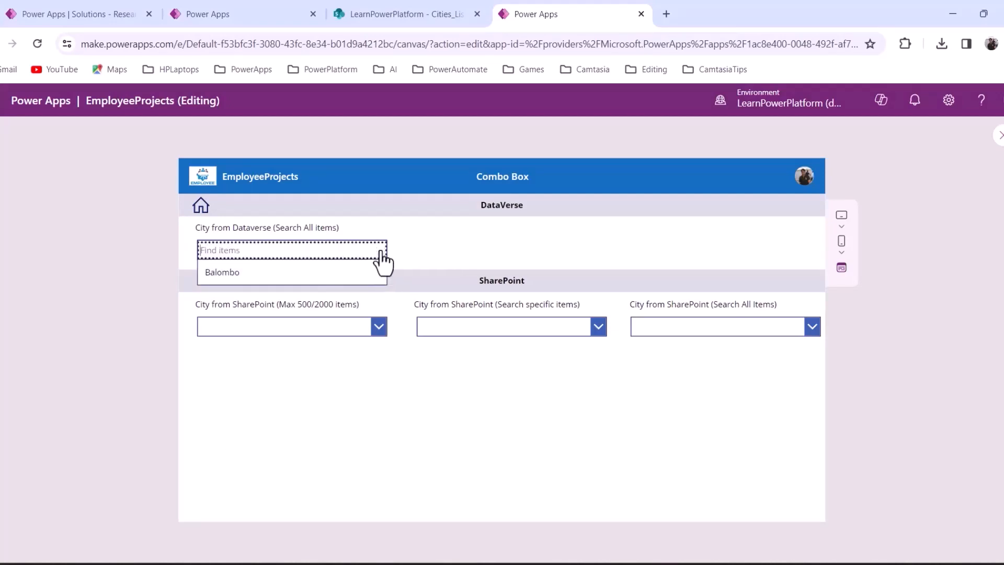
Close the city list and locate Jalandhar at row 2547 in Cities_DataVerse
left_click(413, 243)
key("alt+Tab")
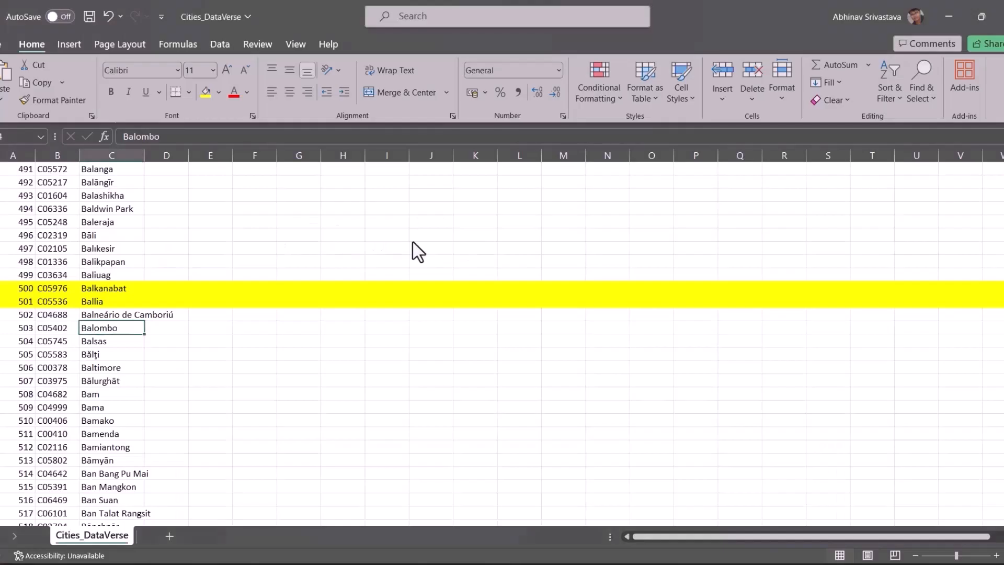
scroll(64, 477, "down", 8)
scroll(64, 476, "down", 11)
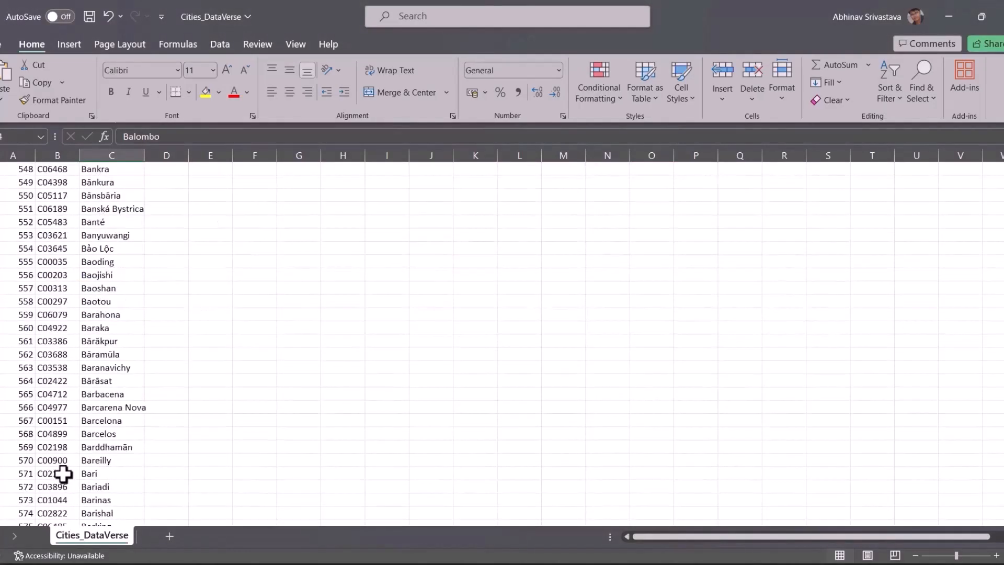
left_click_drag(1003, 186, 1003, 204)
left_click(106, 408)
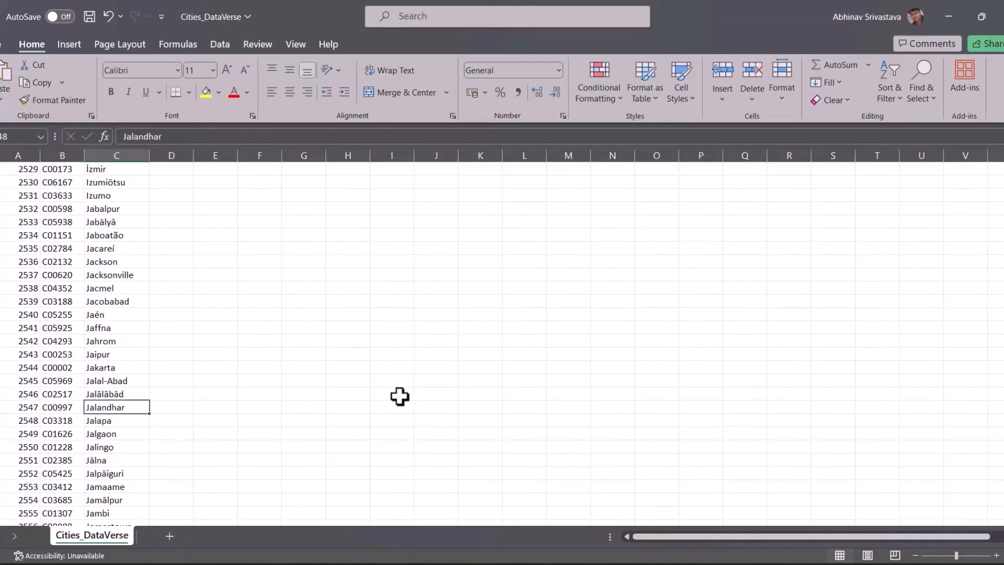
key("alt+Tab")
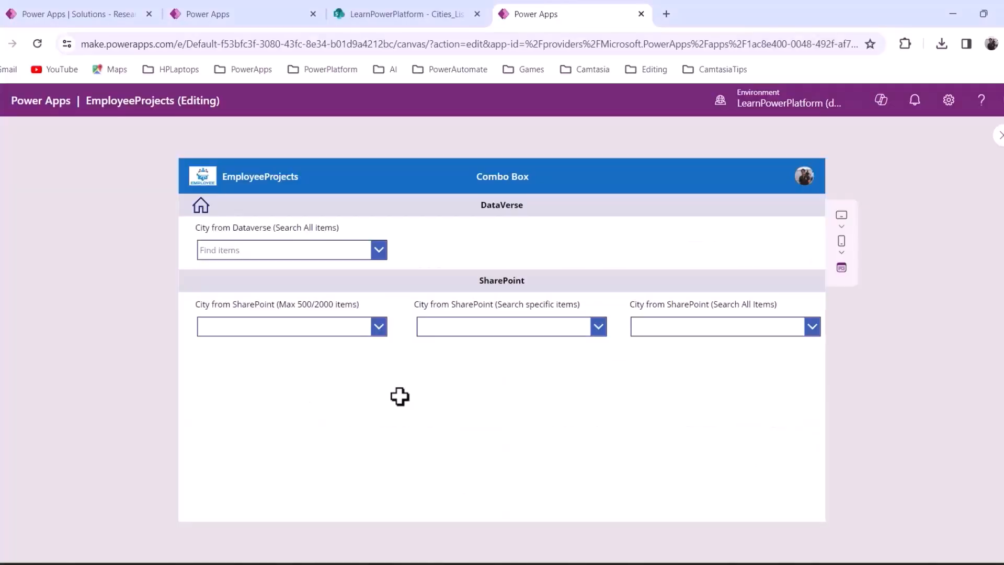
Search the Dataverse city box for 'jaland' to find Jalandhar, then clear and close it
left_click(290, 251)
type("jaland")
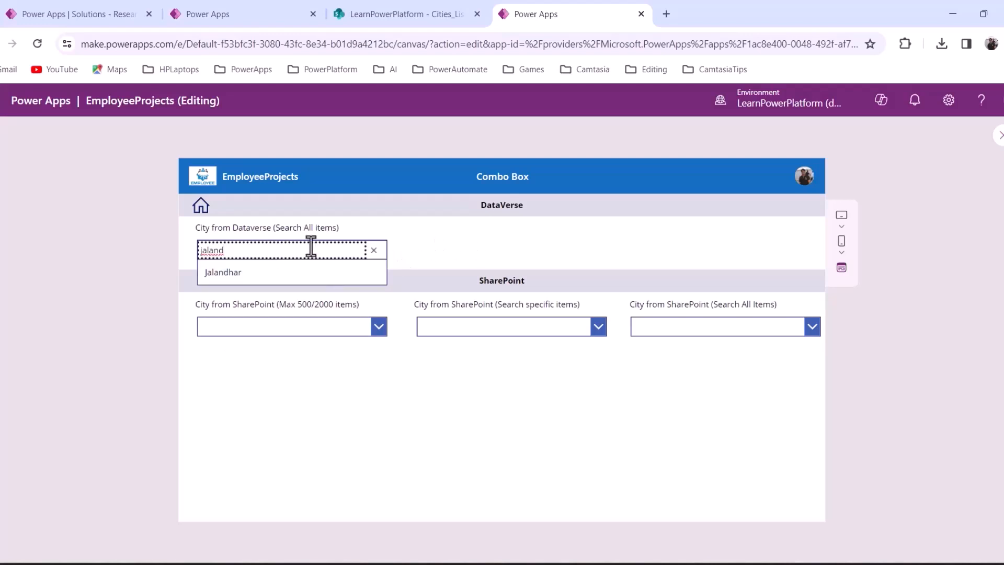
left_click(373, 251)
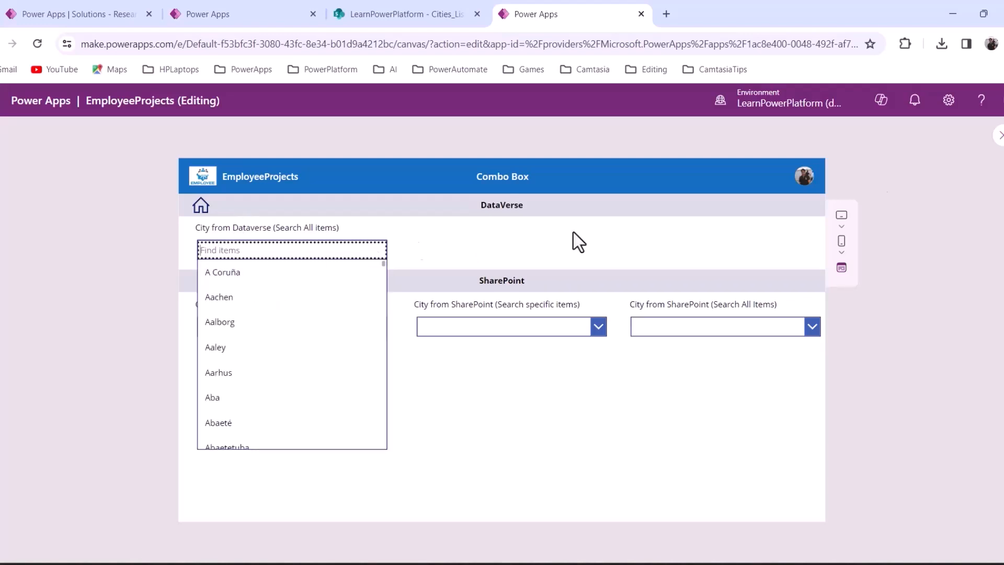
left_click(455, 249)
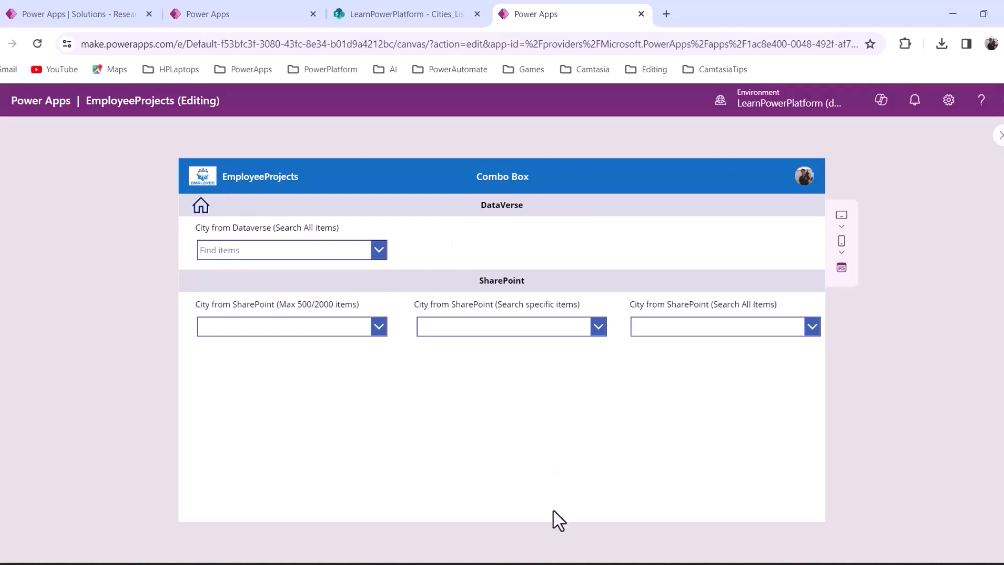
Locate San Buenaventura at row 4997 in the Cities_DataVerse workbook
left_click(638, 516)
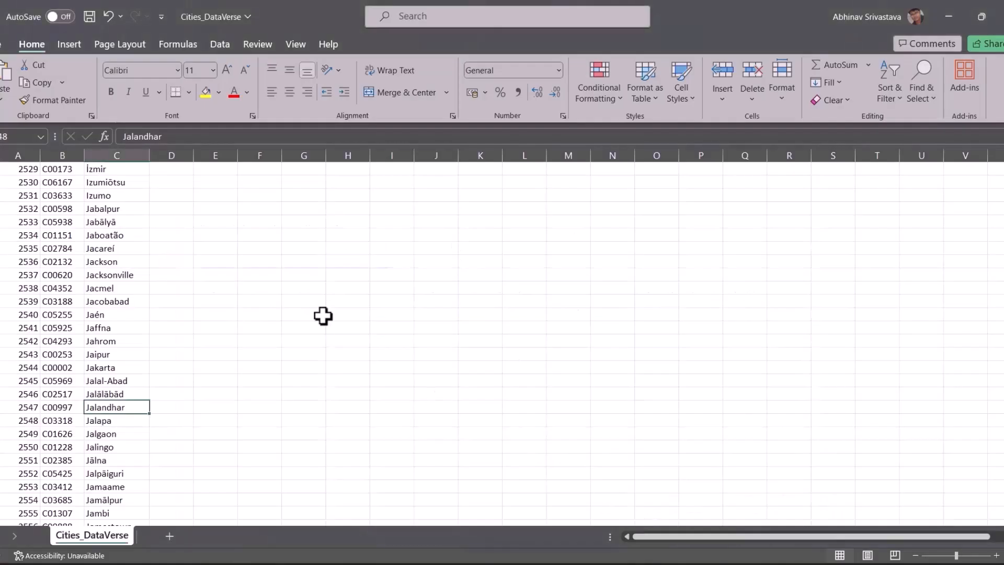
left_click_drag(1003, 341, 1003, 483)
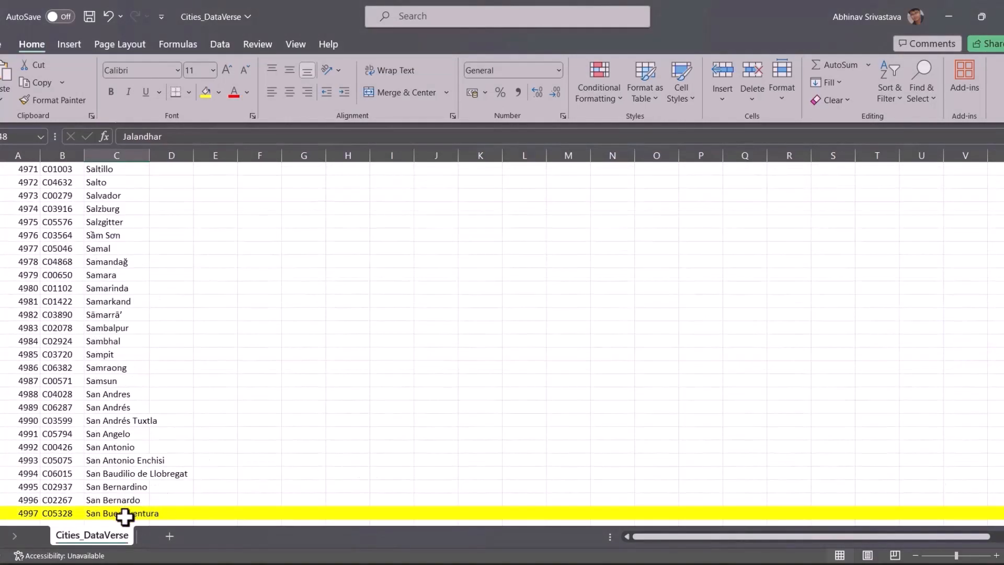
left_click(133, 513)
key("alt+Tab")
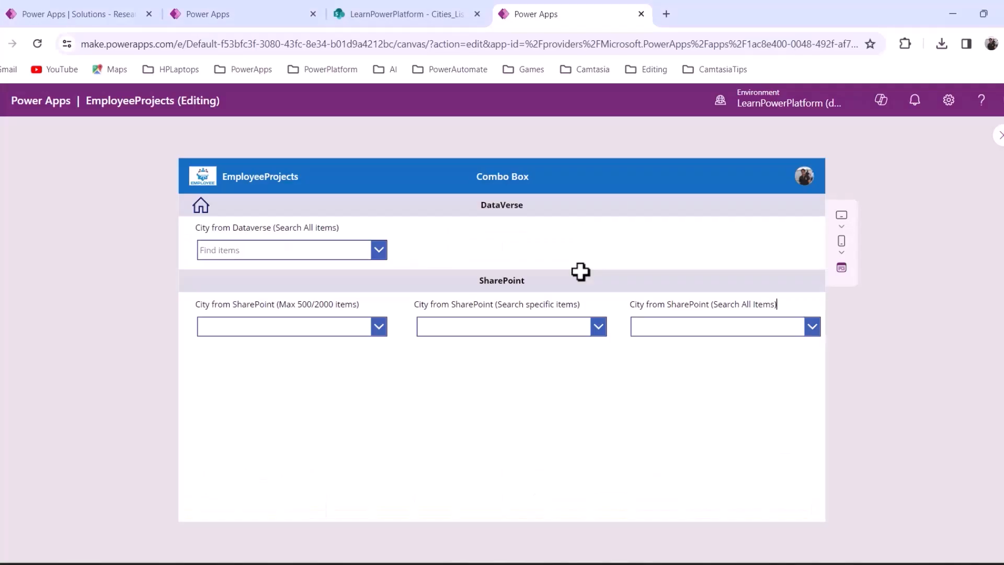
Search the Dataverse city box for 'san buen' to find San Buenaventura, then exit preview
left_click(299, 252)
type("a")
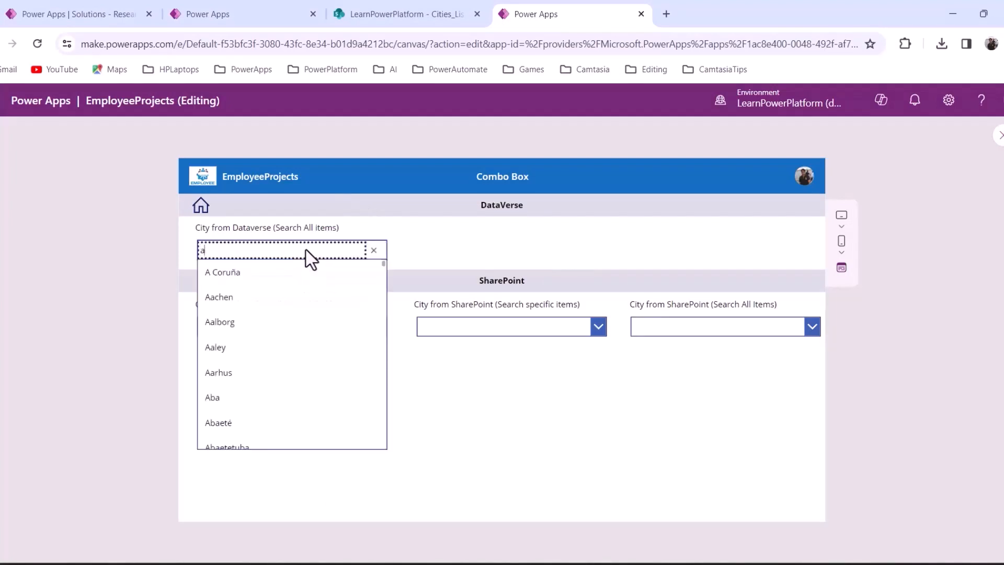
key("BackSpace")
type("san buen")
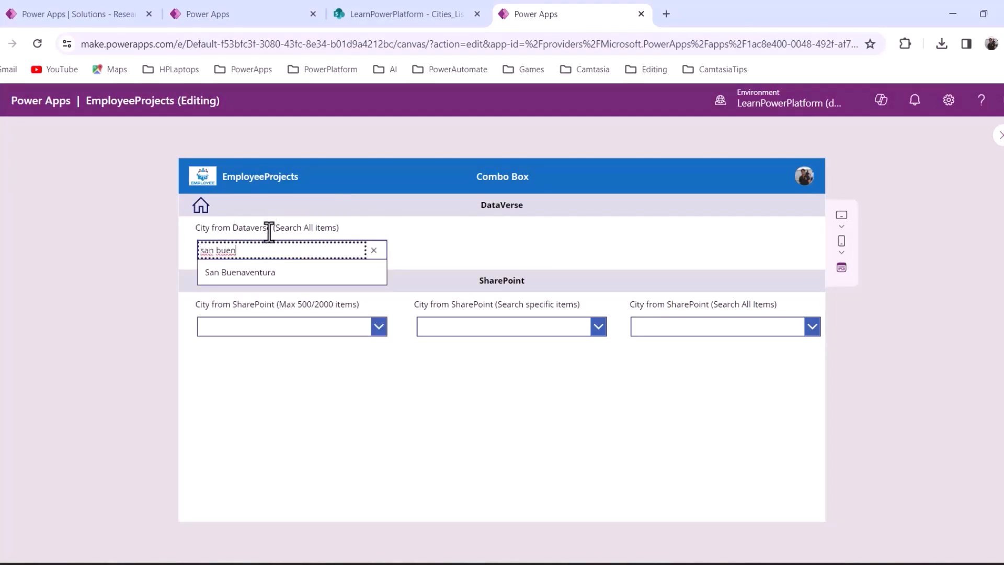
key("Escape")
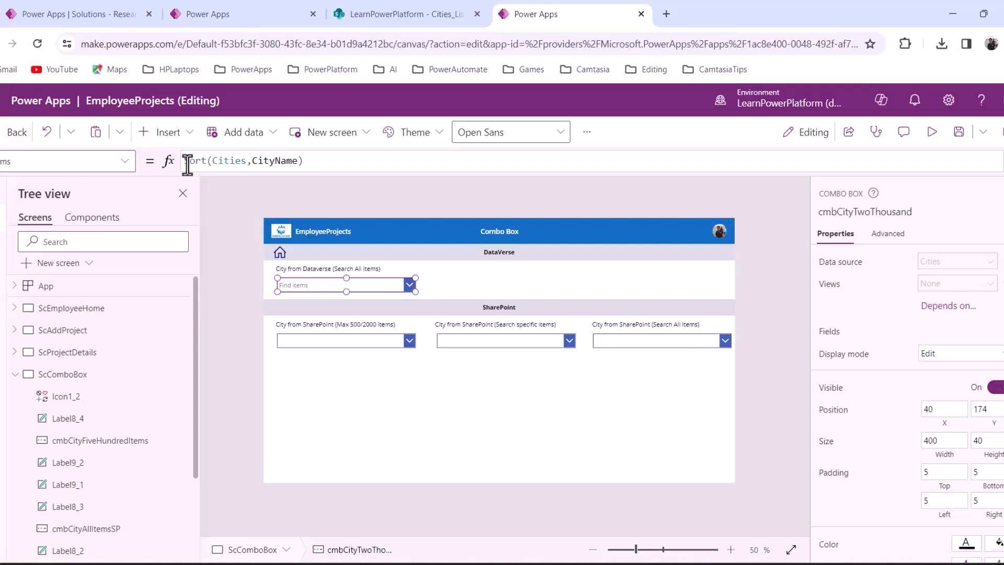
Bind cmbCityFiveHundredItems to the Cities_List SharePoint list, turn Allow searching on, and start preview
left_click(412, 403)
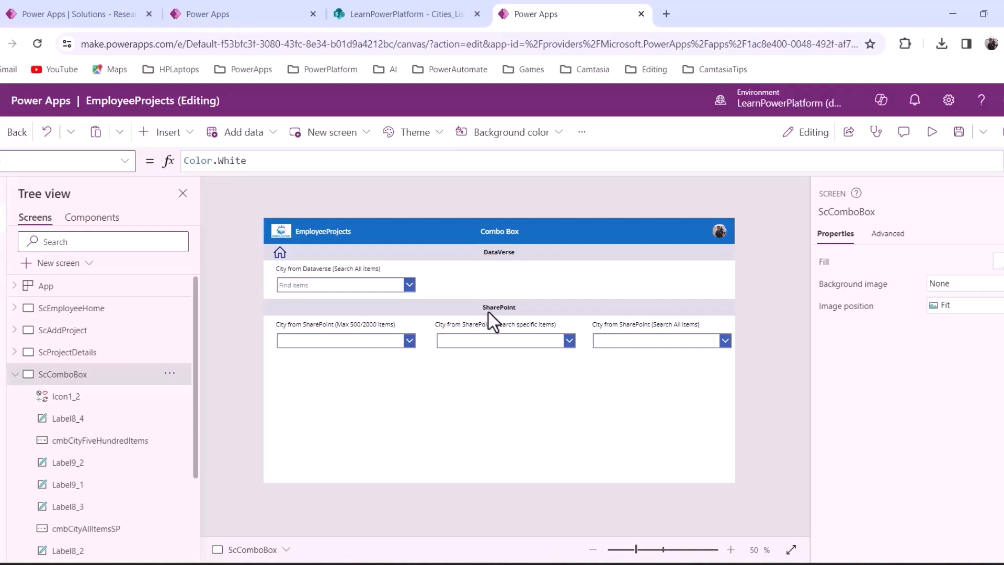
left_click(340, 341)
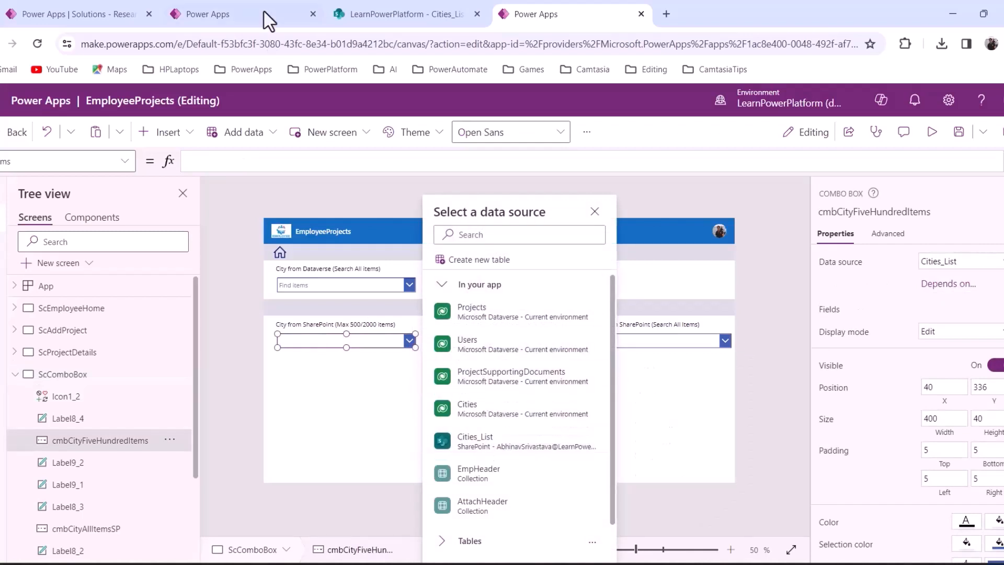
left_click(510, 449)
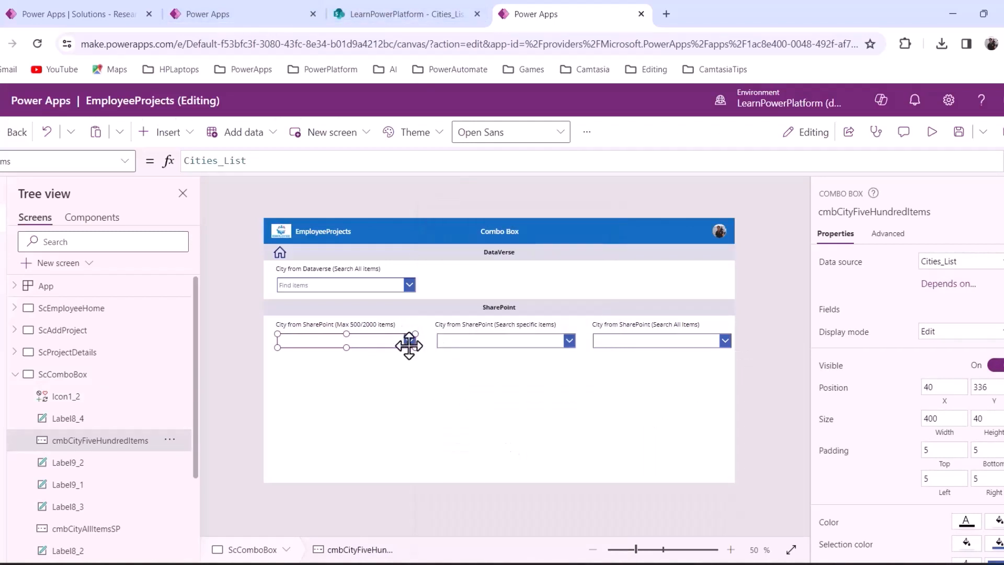
scroll(975, 428, "down", 5)
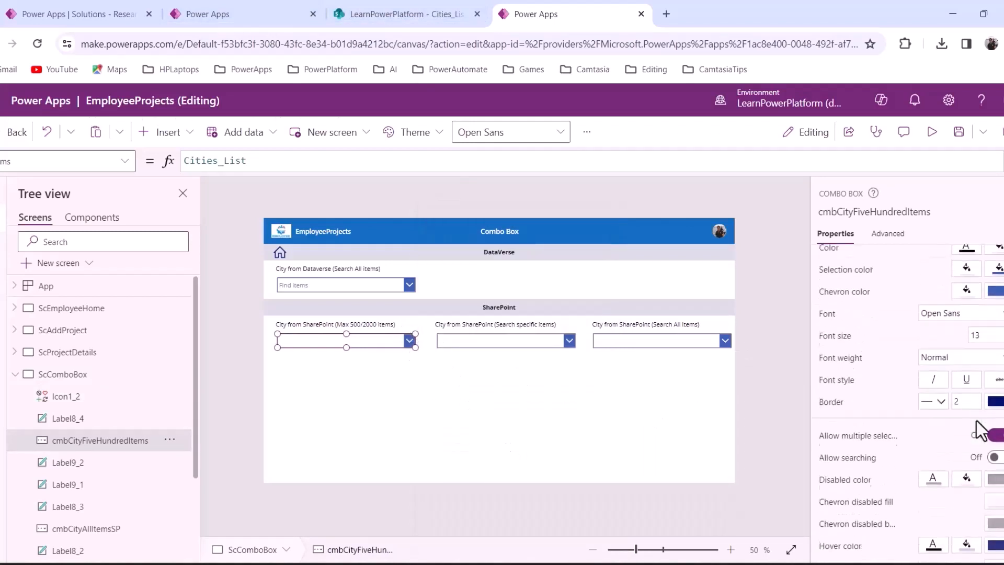
scroll(965, 484, "down", 1)
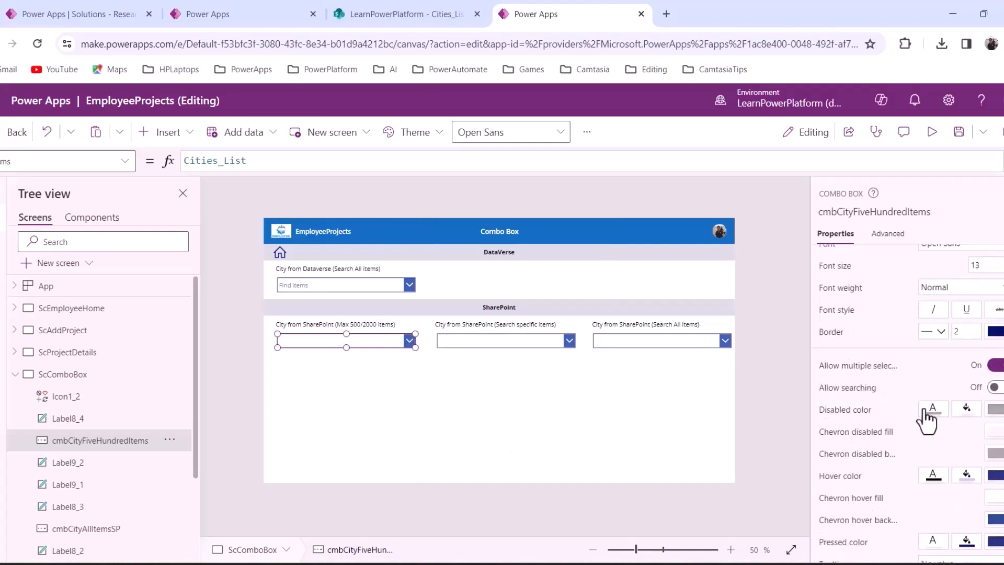
left_click(995, 388)
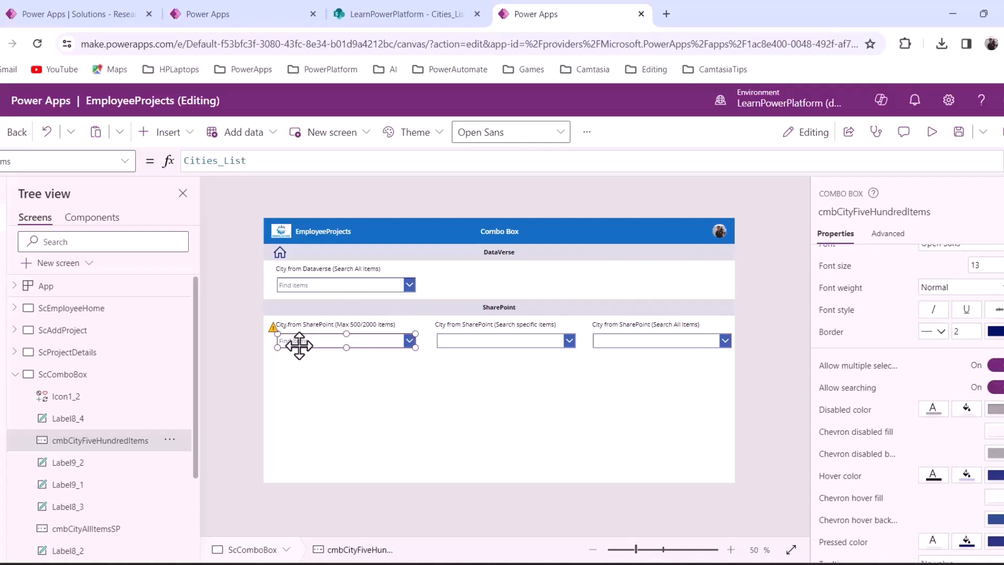
left_click(931, 132)
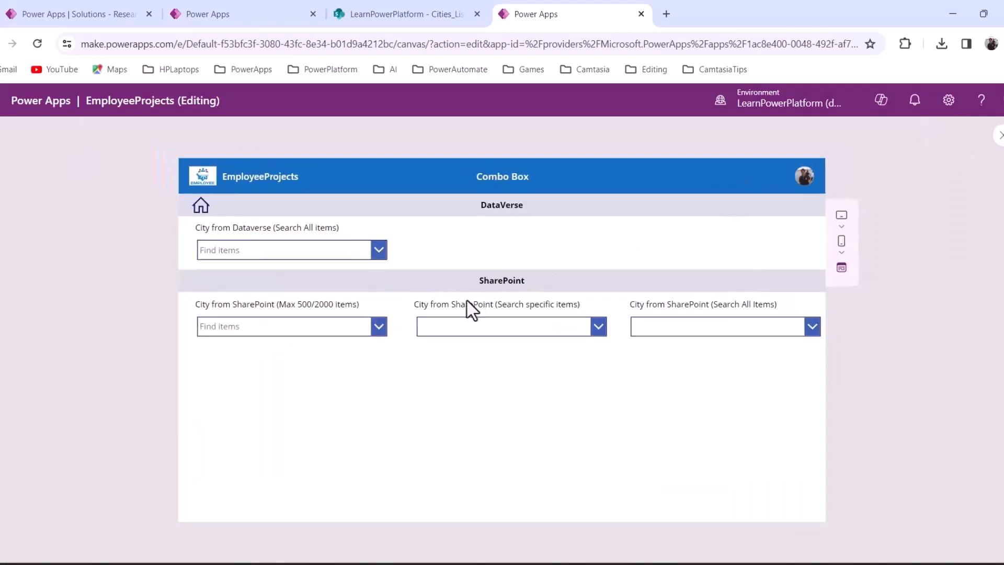
Scroll the first SharePoint city list from A Coruña down to Balkanabat, then bring up the Cities_SharePoint workbook
left_click(378, 328)
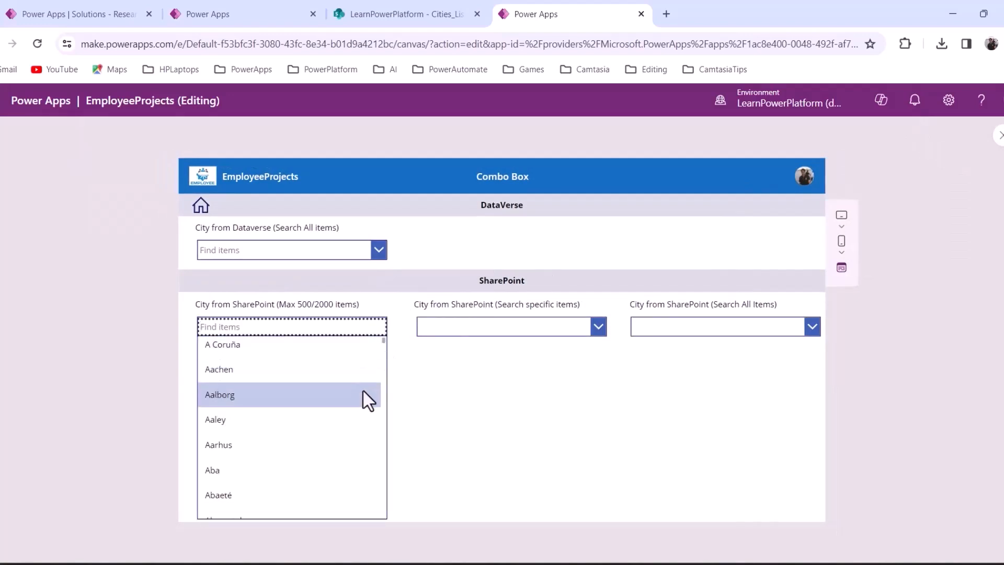
scroll(366, 382, "down", 1)
left_click_drag(383, 343, 381, 517)
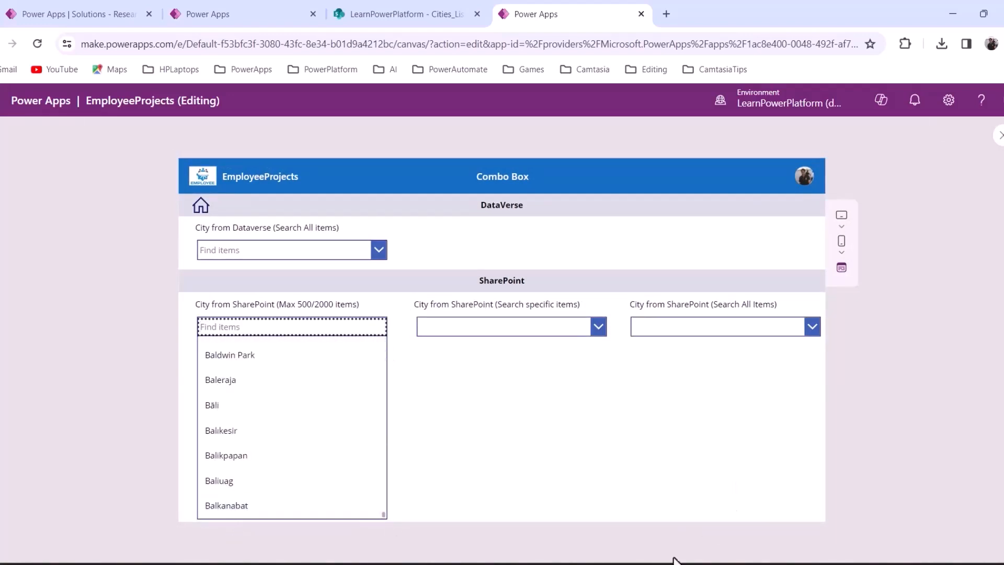
mouse_move(695, 562)
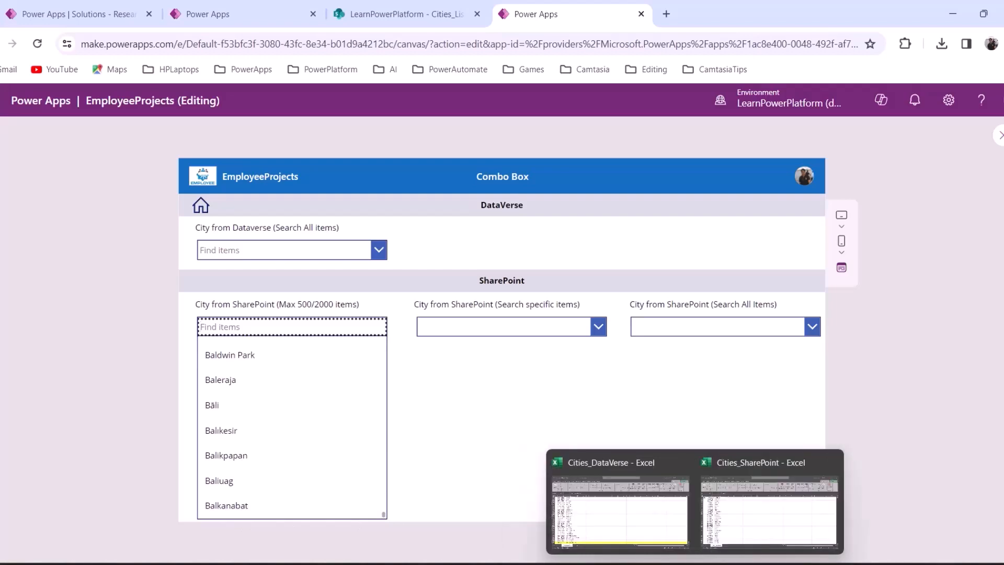
left_click(763, 531)
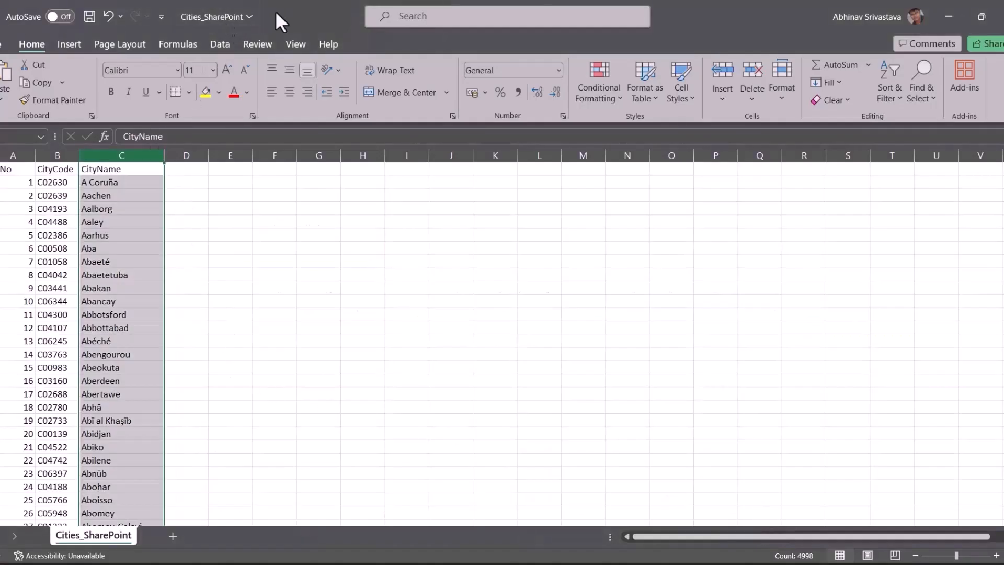
Scroll the Cities_SharePoint sheet to confirm Balkanabat sits at row 500
left_click(230, 299)
scroll(377, 345, "down", 8)
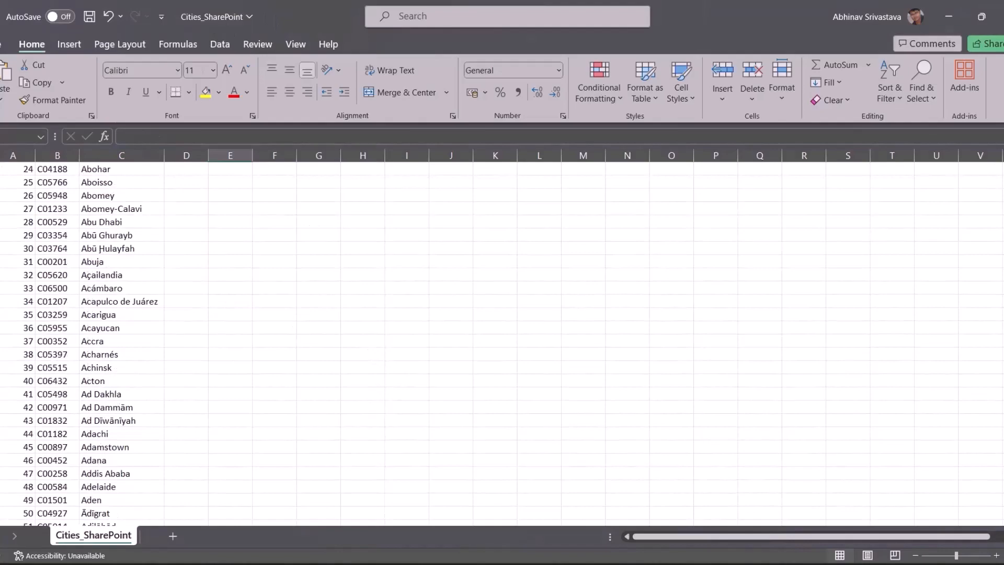
scroll(502, 344, "down", 20)
scroll(502, 344, "up", 20)
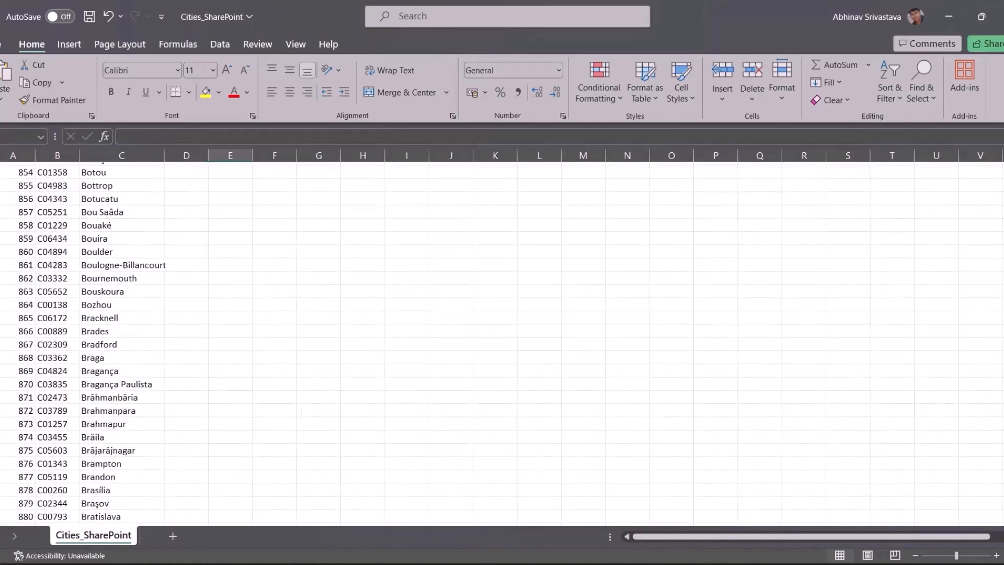
scroll(502, 344, "up", 20)
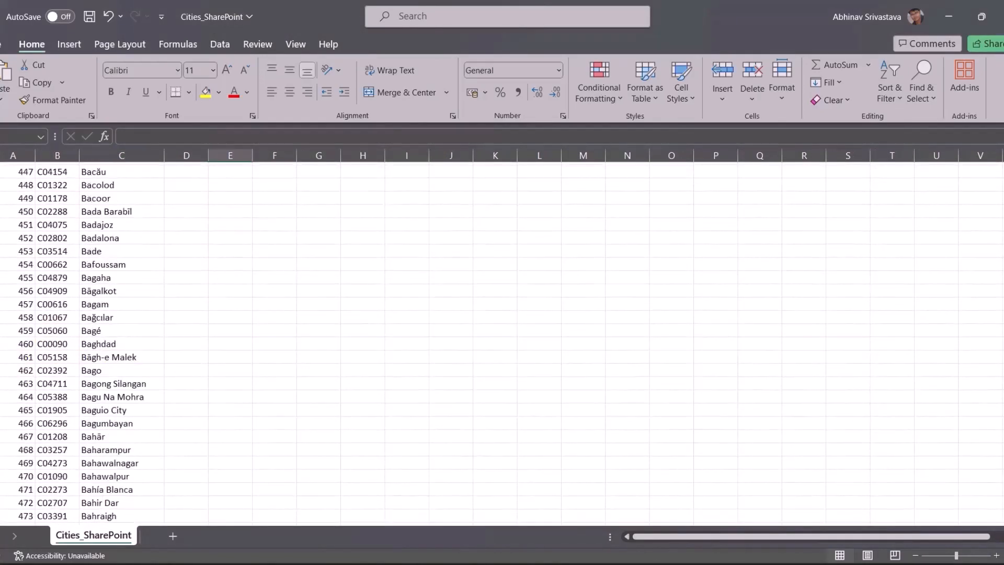
scroll(502, 344, "down", 16)
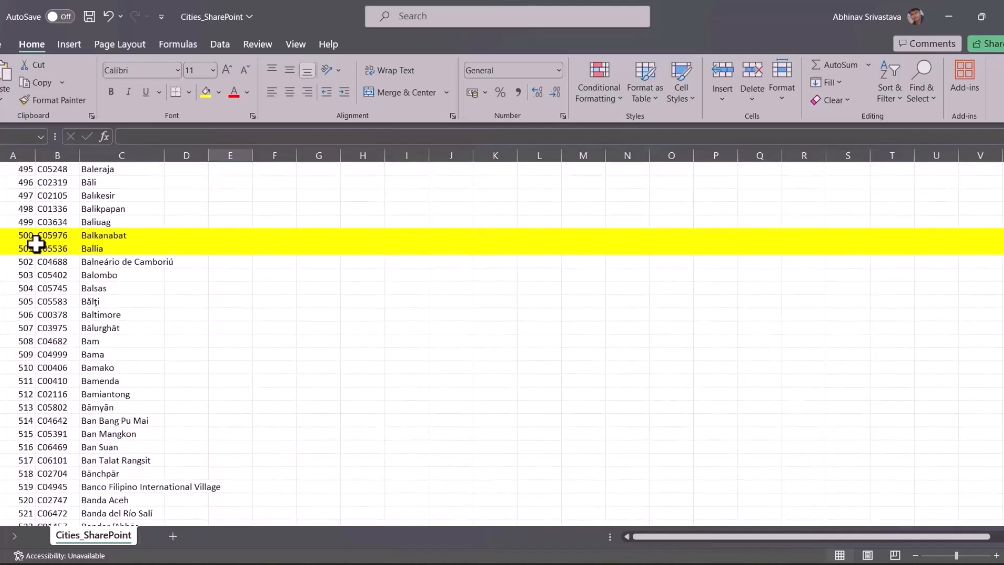
left_click(102, 233)
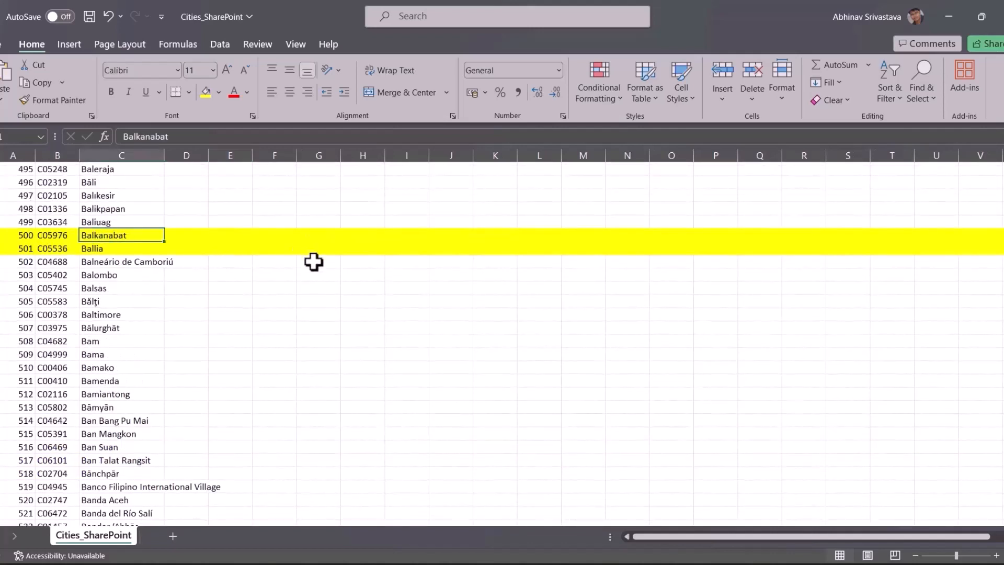
Note Balombo just past row 500 and type 'balombo' into the app's SharePoint city search
key("alt+Tab")
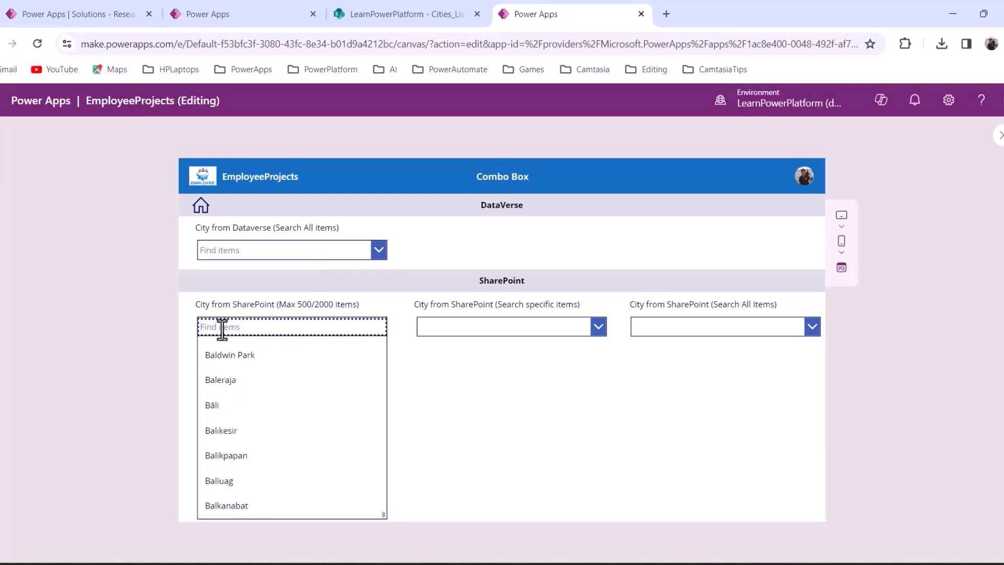
key("alt+Tab")
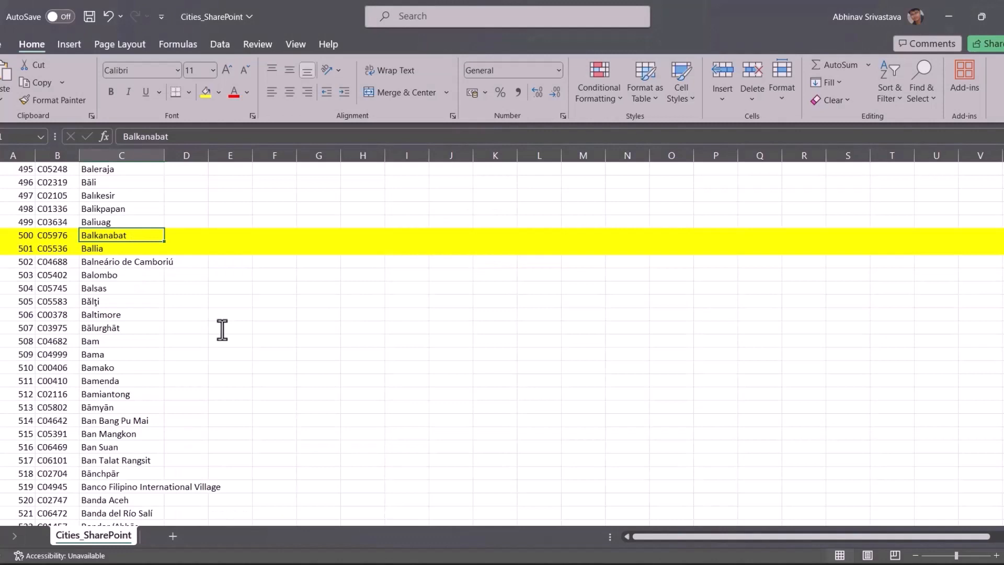
left_click(118, 275)
key("alt+Tab")
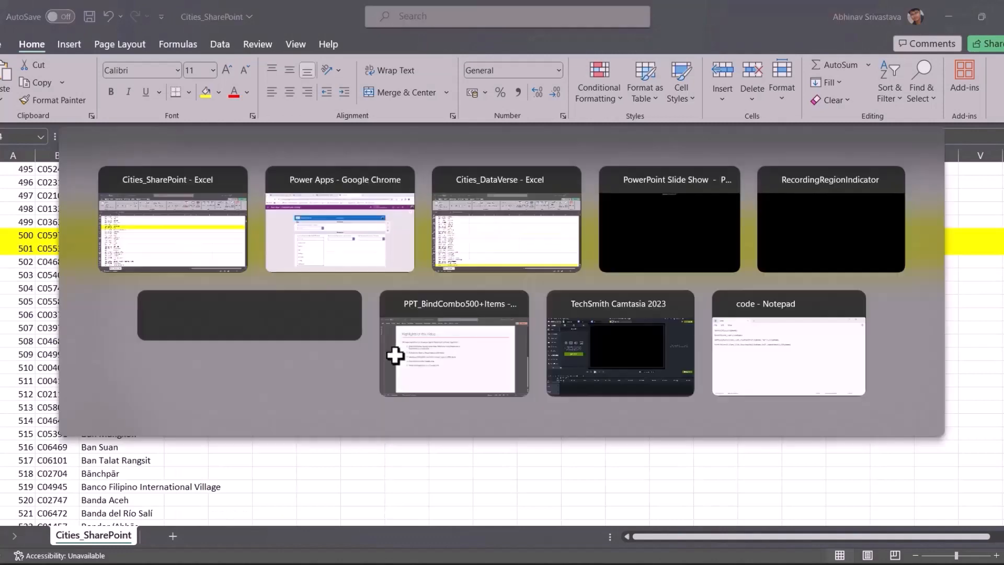
type("ba")
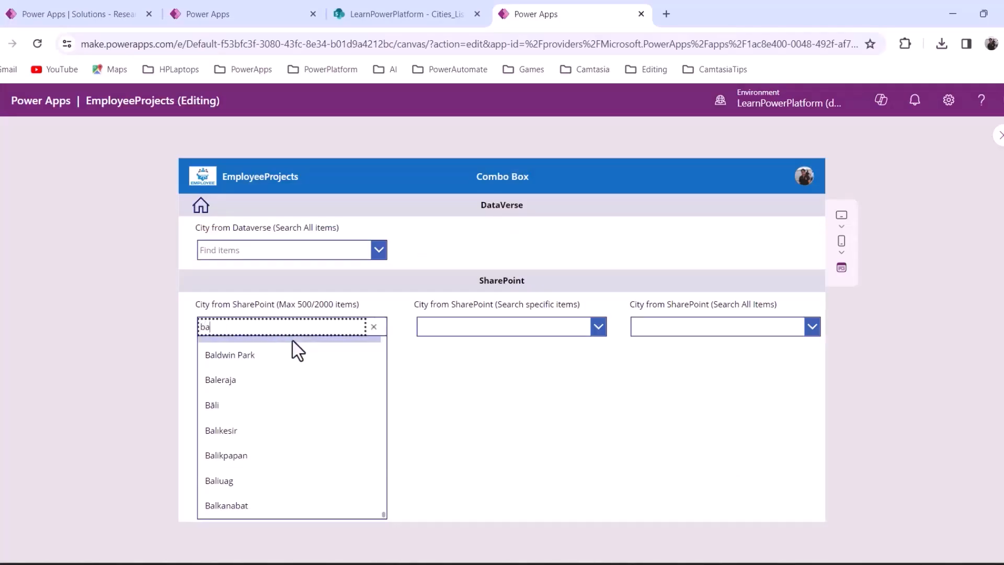
type("lombo")
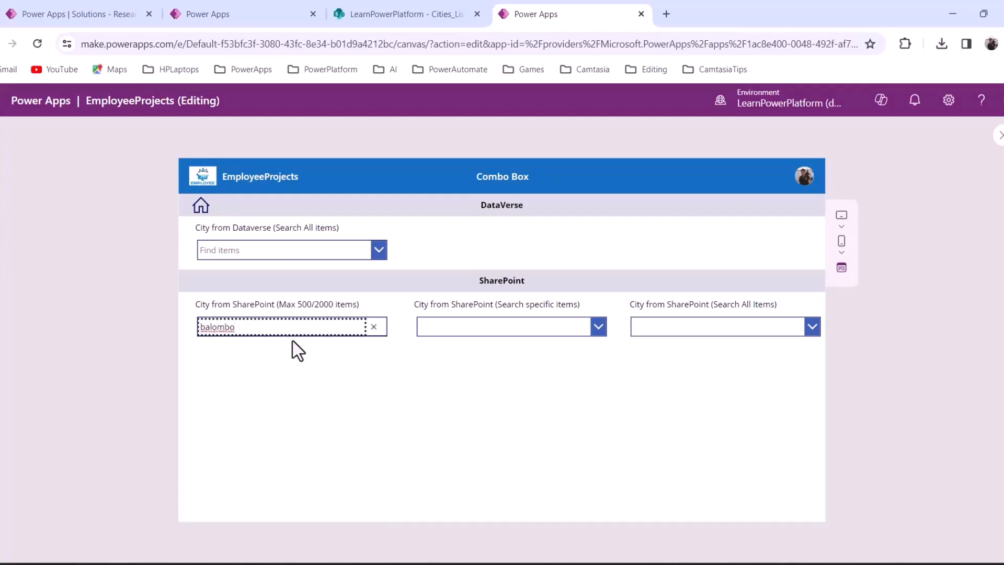
Clear the fruitless 'balombo' search and close preview back to the ScComboBox screen
key("BackSpace")
key("BackSpace")
key("BackSpace")
key("BackSpace")
key("BackSpace")
key("BackSpace")
key("BackSpace")
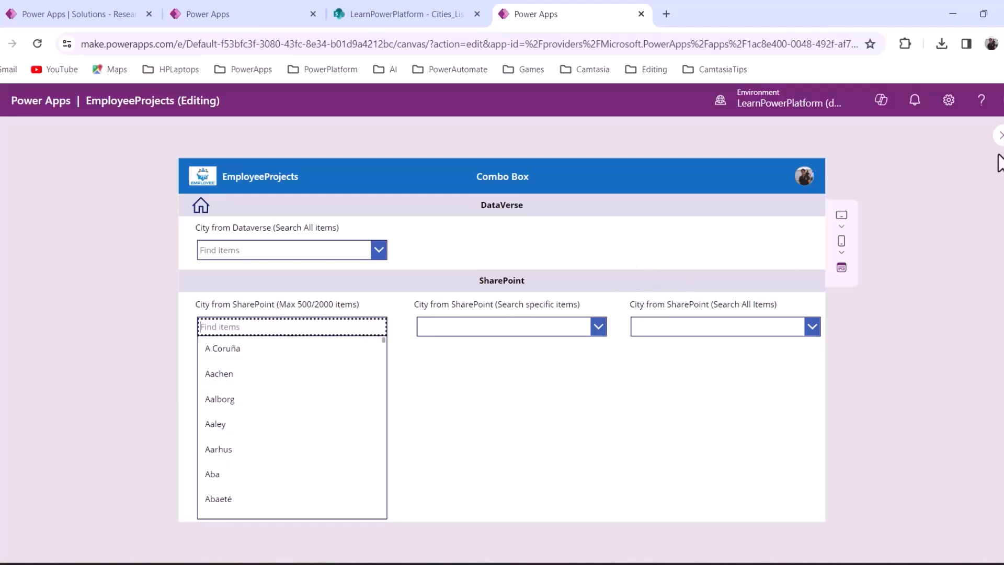
left_click(1000, 137)
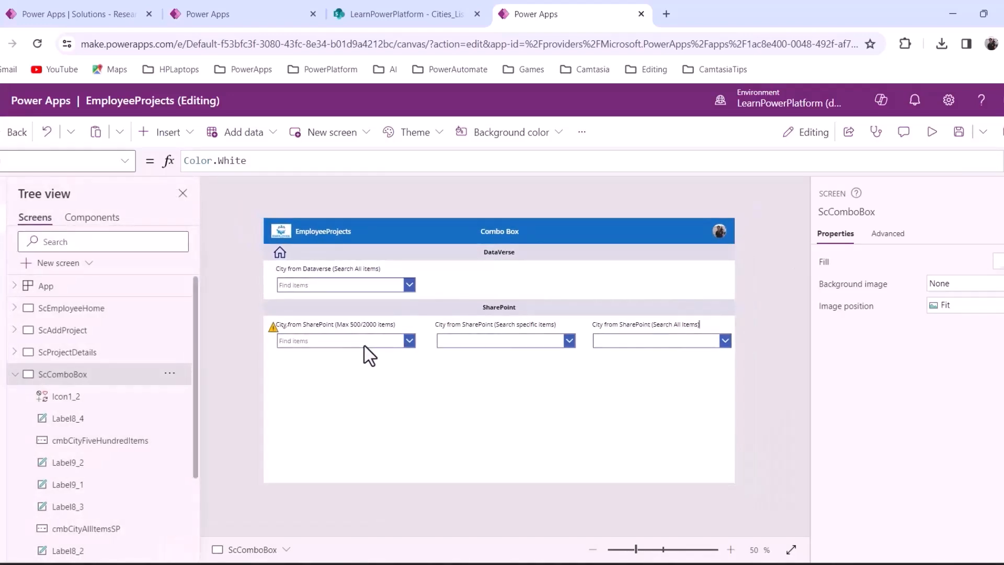
Open app Settings, glance at Upcoming features, then find the Data row limit of 500 on General
left_click(581, 134)
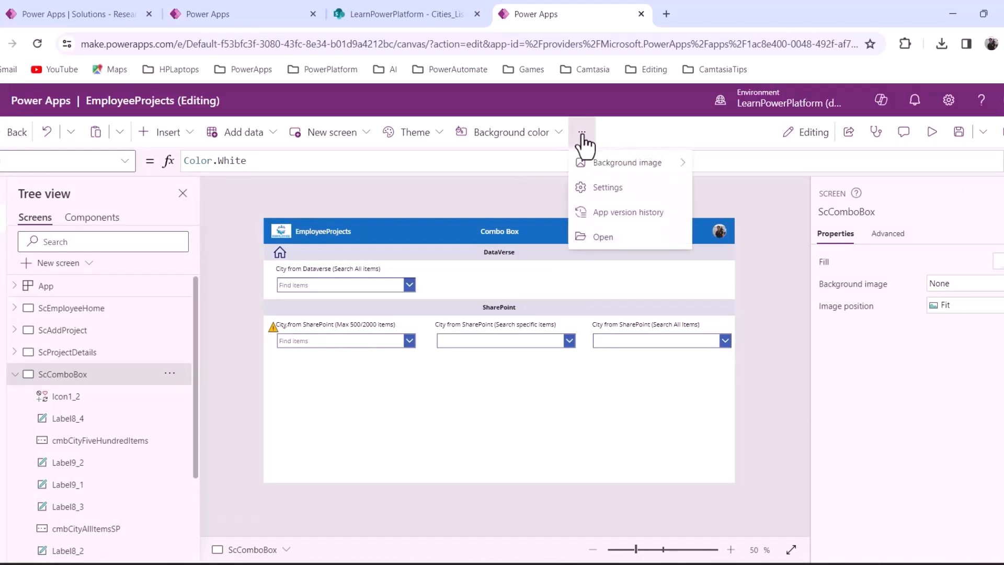
left_click(598, 188)
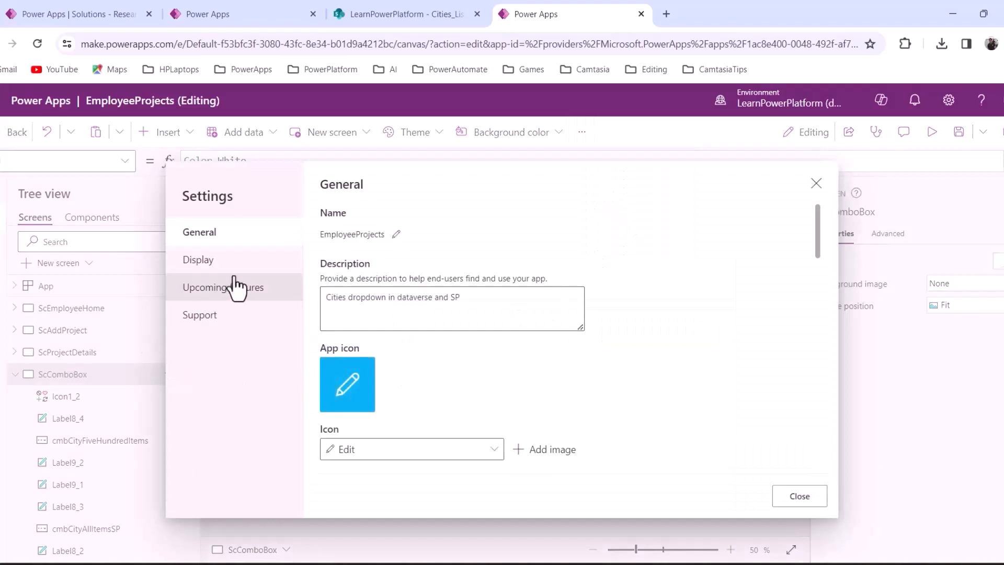
left_click(235, 288)
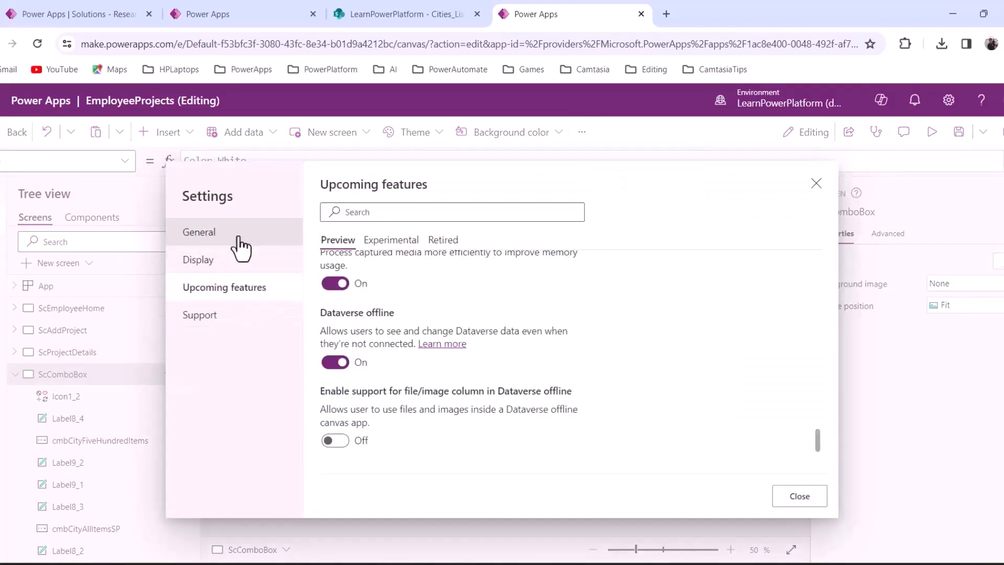
left_click(237, 244)
scroll(456, 390, "down", 8)
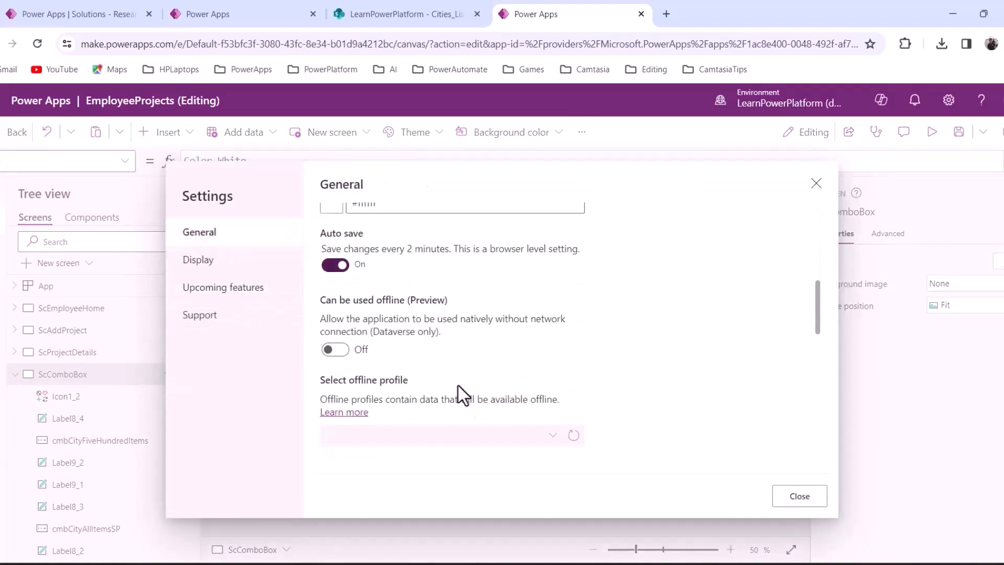
scroll(423, 339, "down", 10)
scroll(425, 349, "up", 3)
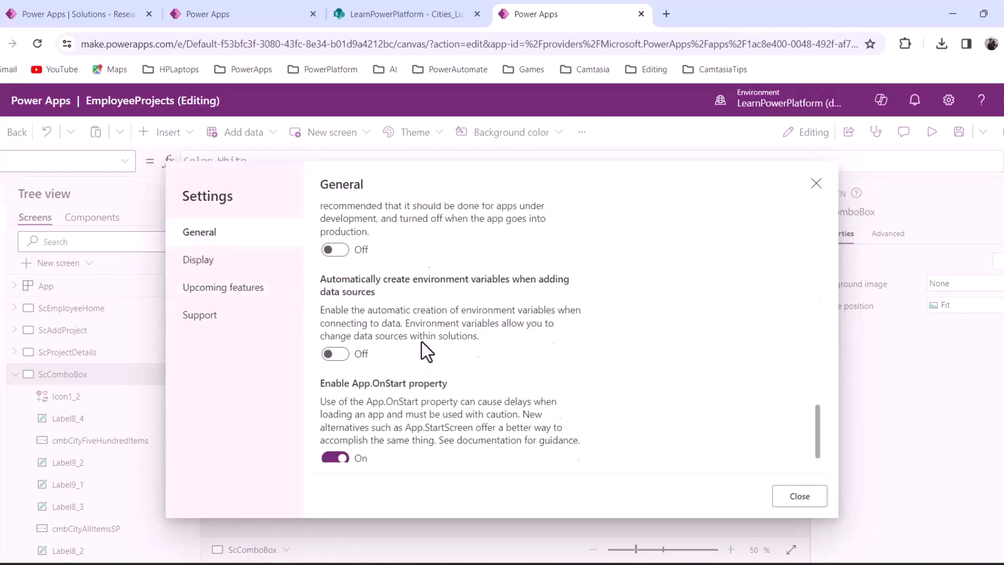
scroll(413, 339, "up", 2)
scroll(390, 301, "down", 3)
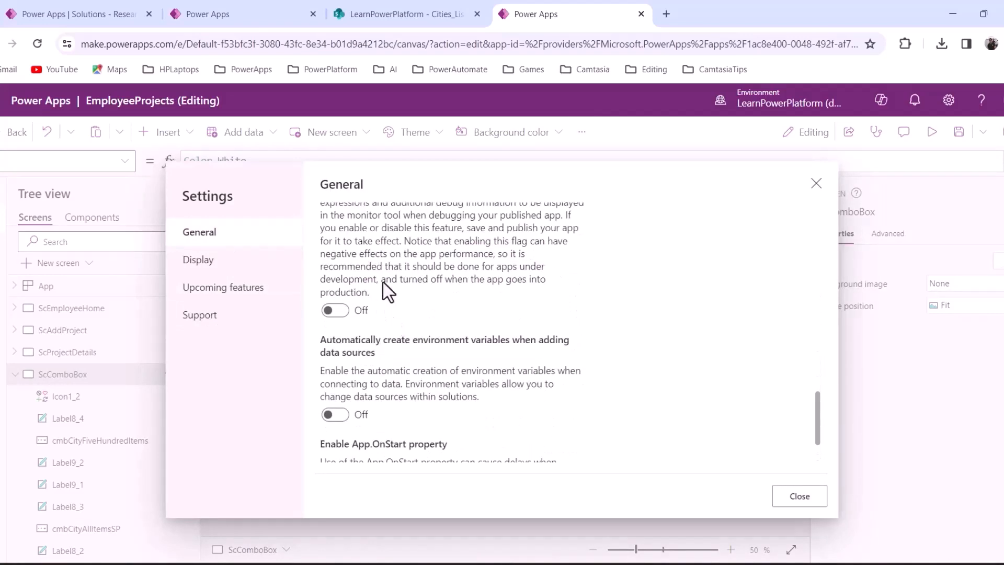
scroll(359, 283, "up", 3)
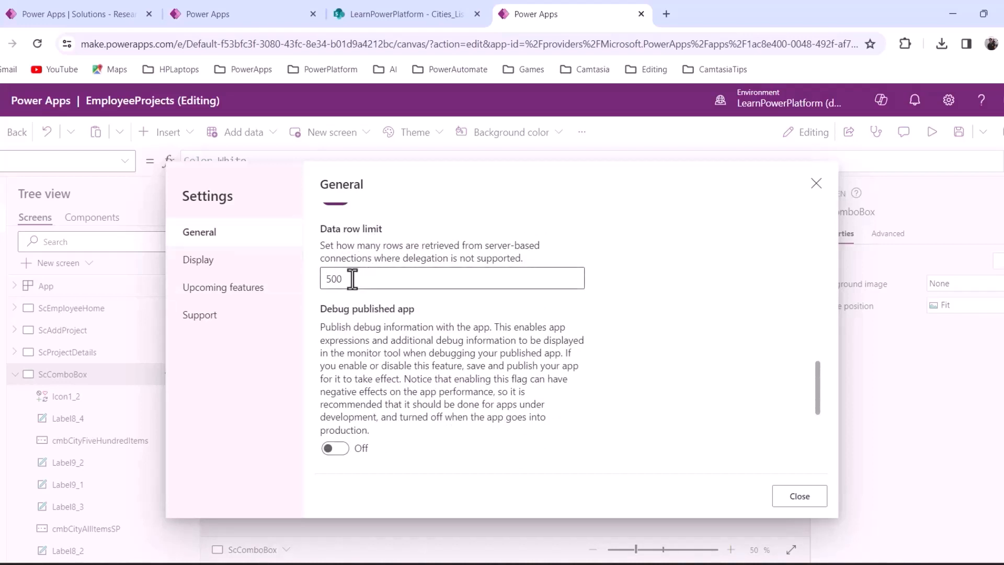
Change the Data row limit from 500 to 2000, close Settings, and save the app
left_click_drag(353, 279, 320, 279)
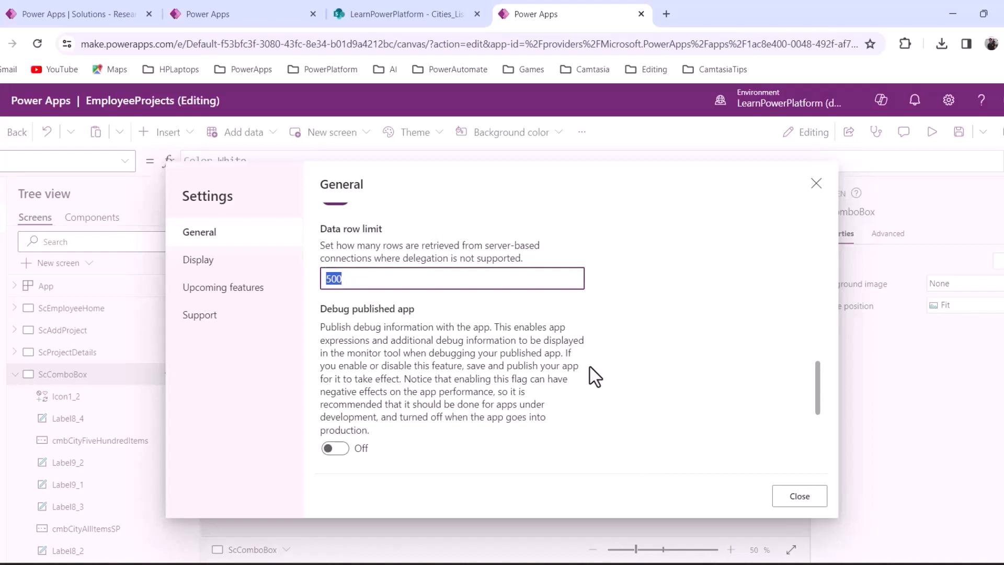
type("2001")
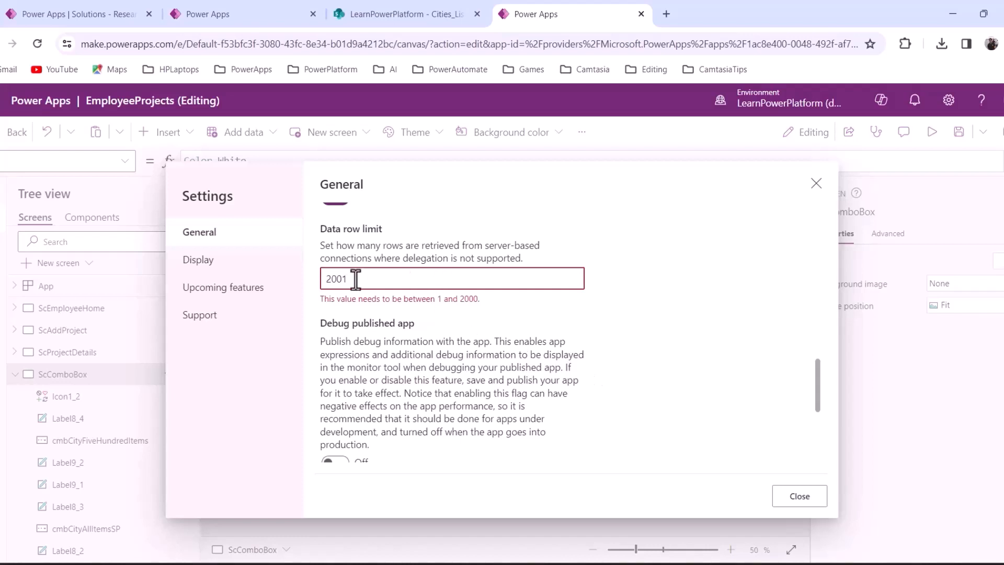
key("BackSpace")
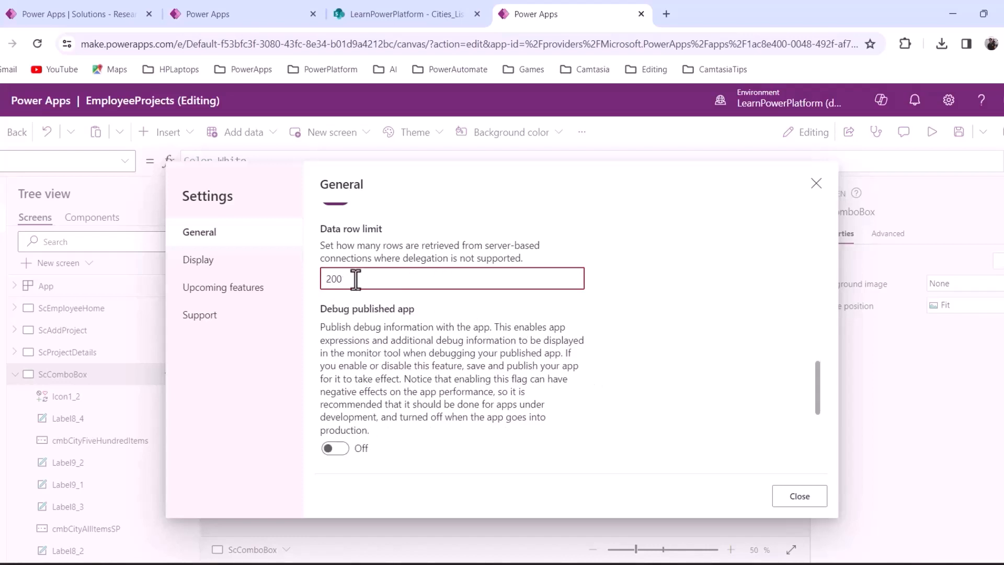
type("0")
left_click(792, 503)
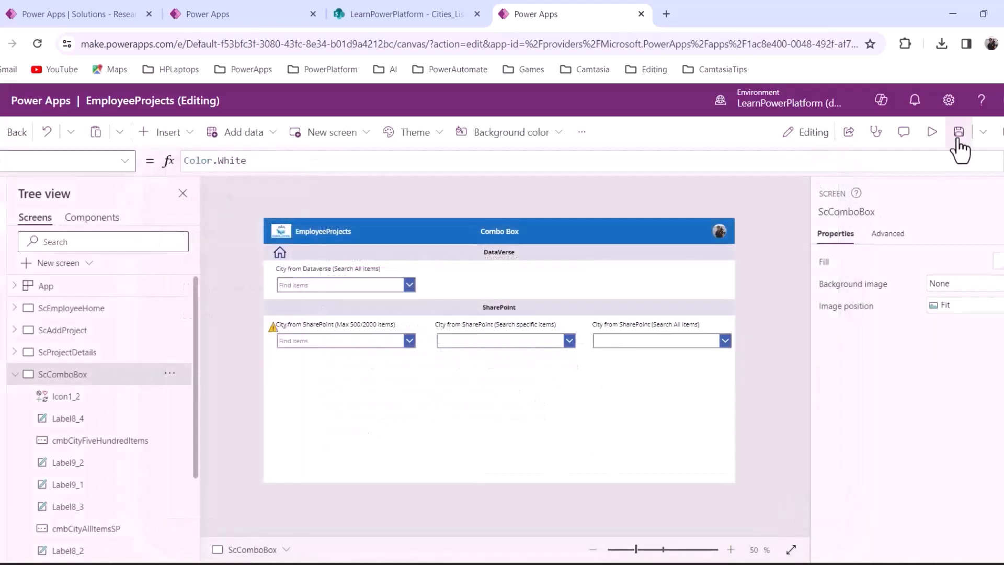
left_click(959, 137)
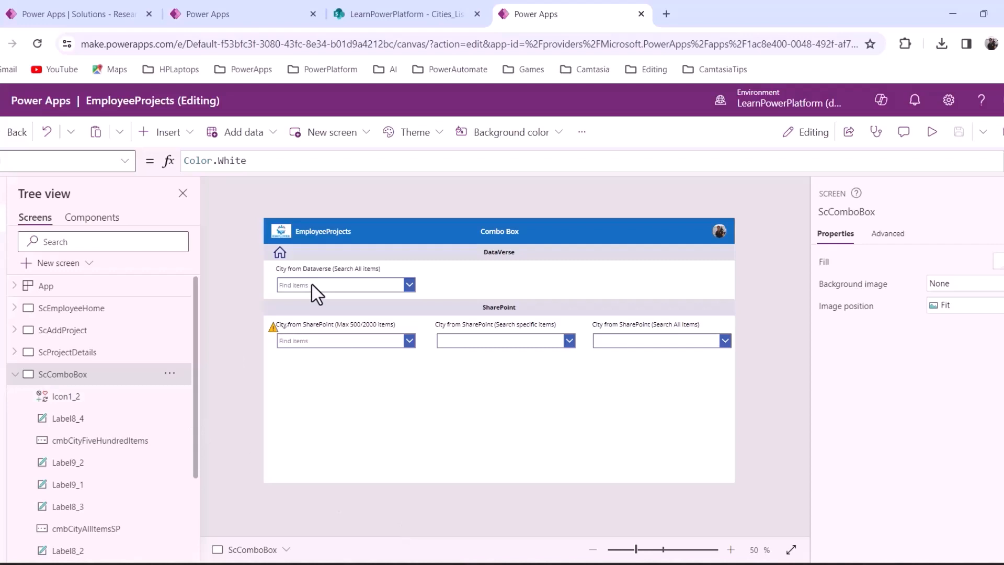
Refresh Cities_List and Cities in the Data pane, then select the Dataverse and SharePoint city boxes
left_click(333, 349)
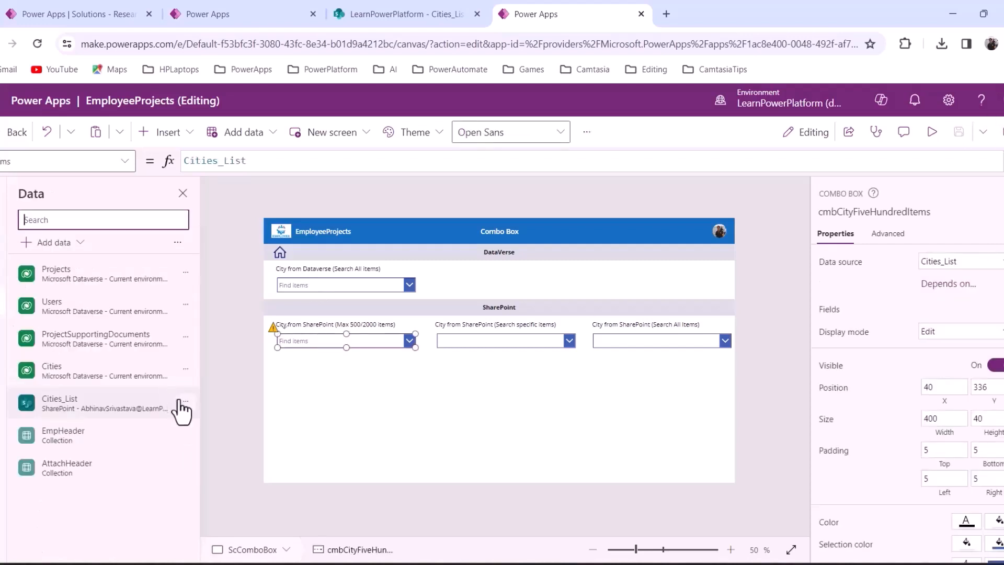
left_click(186, 401)
left_click(206, 454)
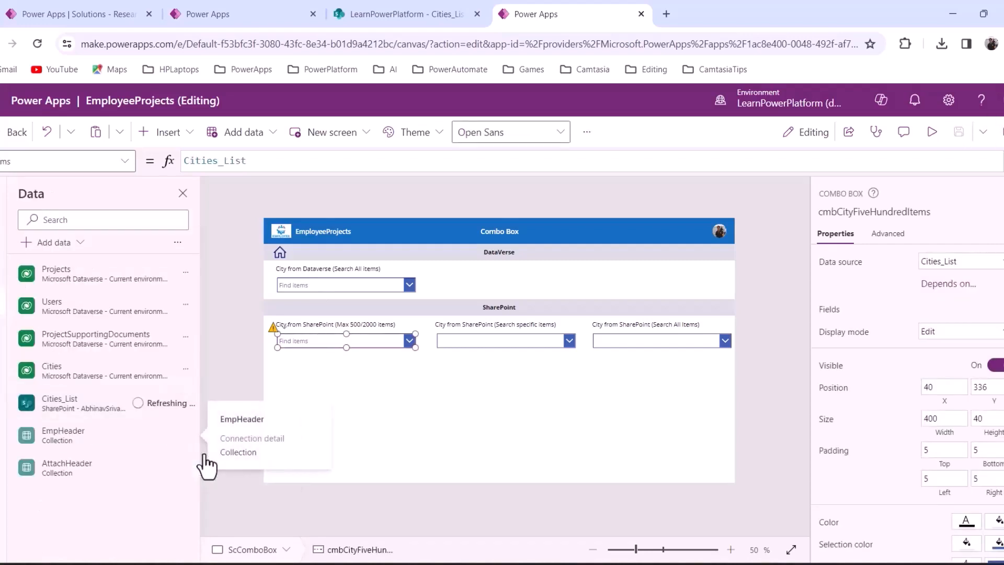
left_click(186, 370)
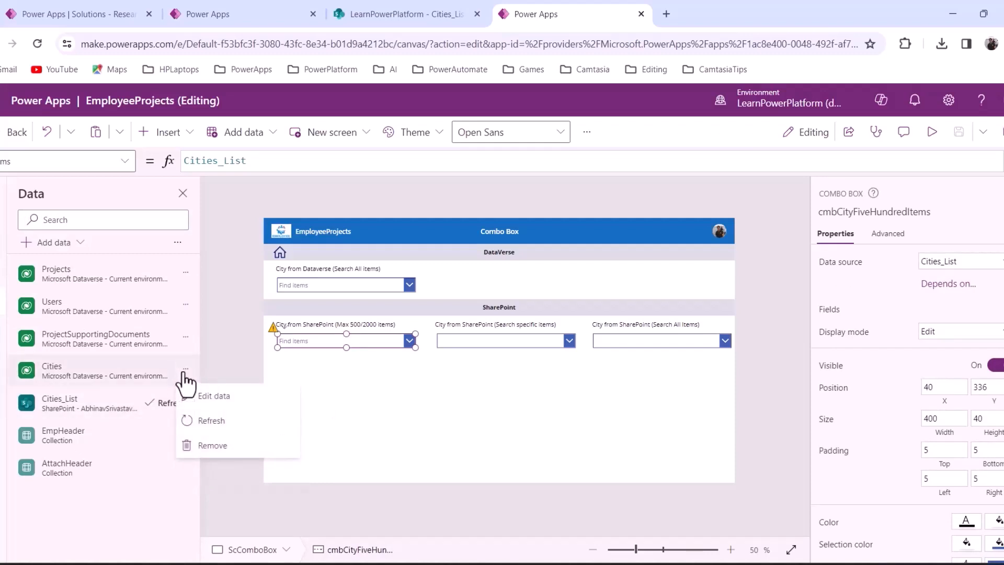
left_click(201, 420)
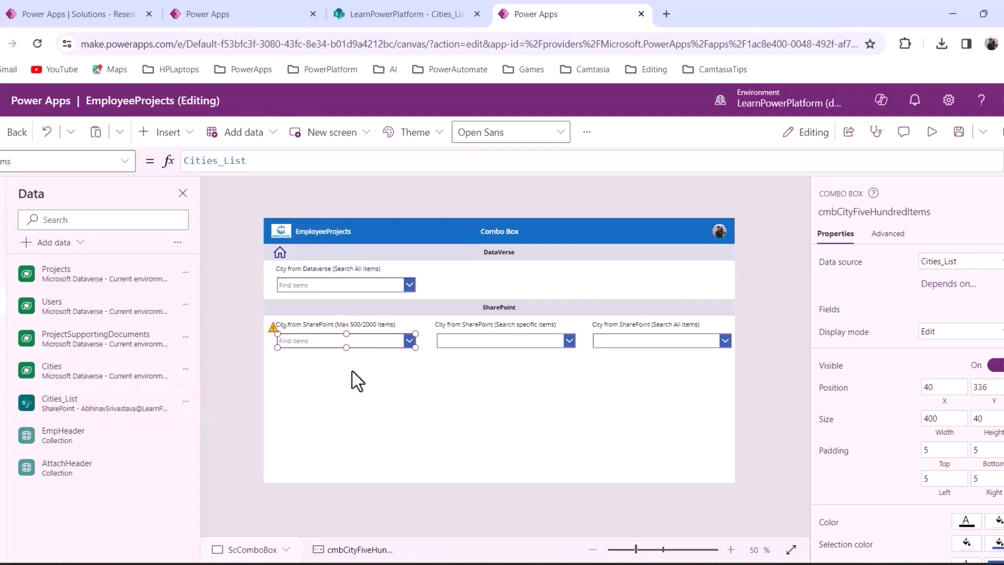
left_click(296, 290)
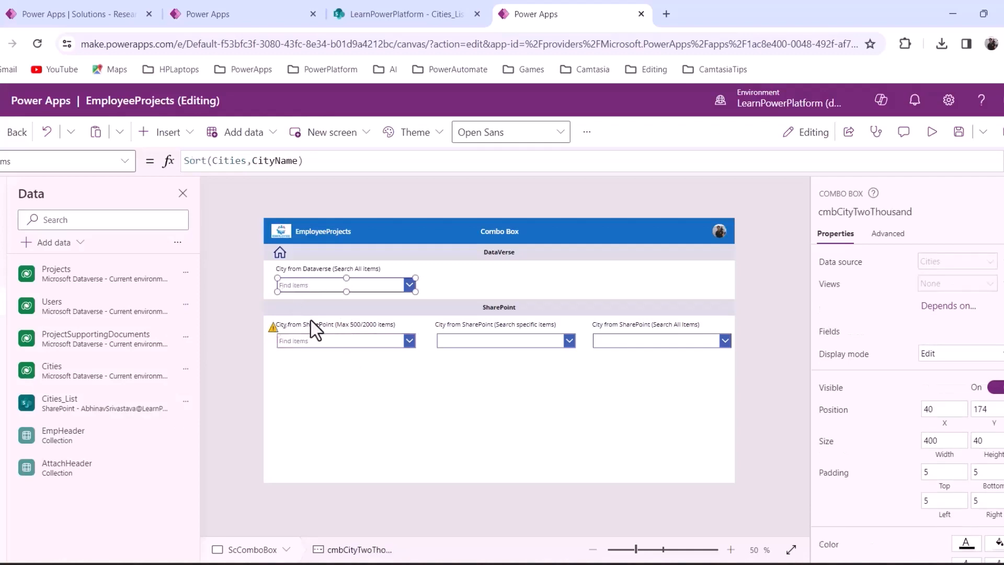
left_click(316, 346)
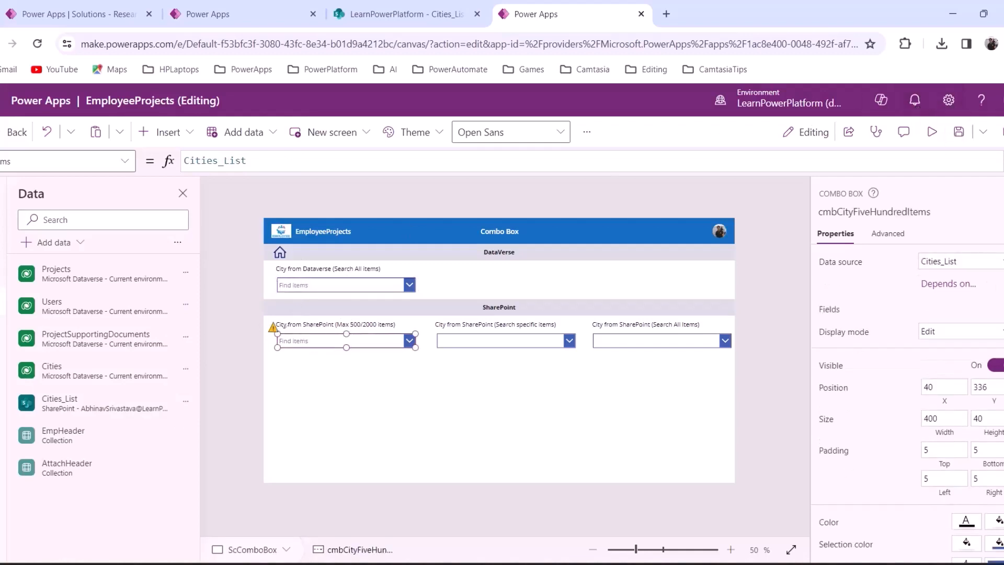
Preview the app and scroll the Dataverse city list to its end
left_click(931, 132)
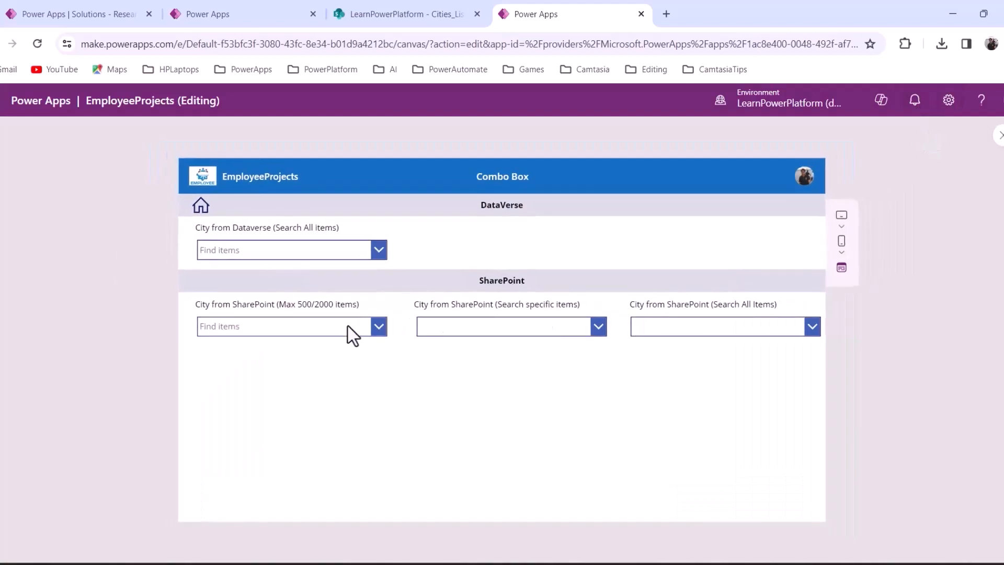
left_click(379, 256)
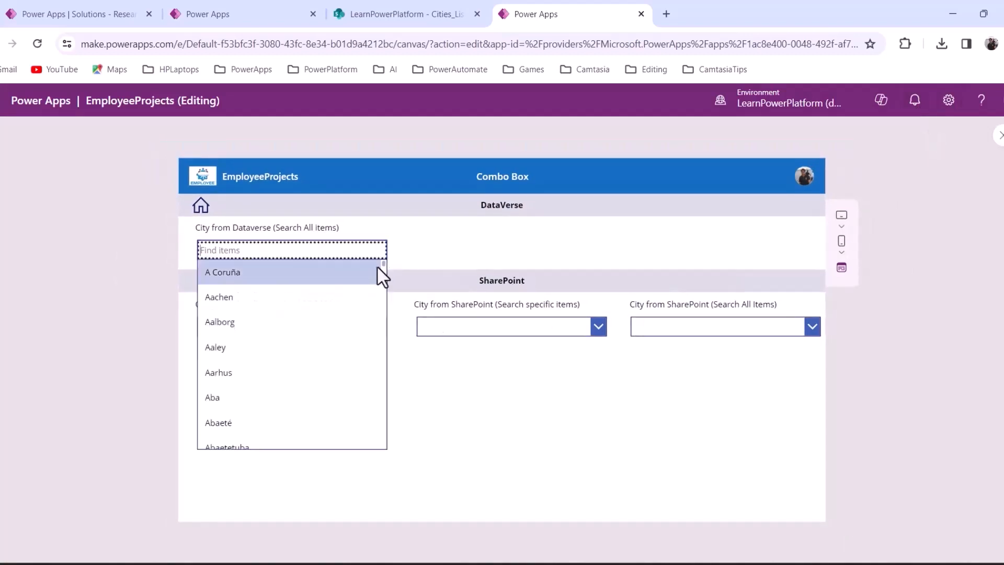
left_click_drag(384, 264, 384, 450)
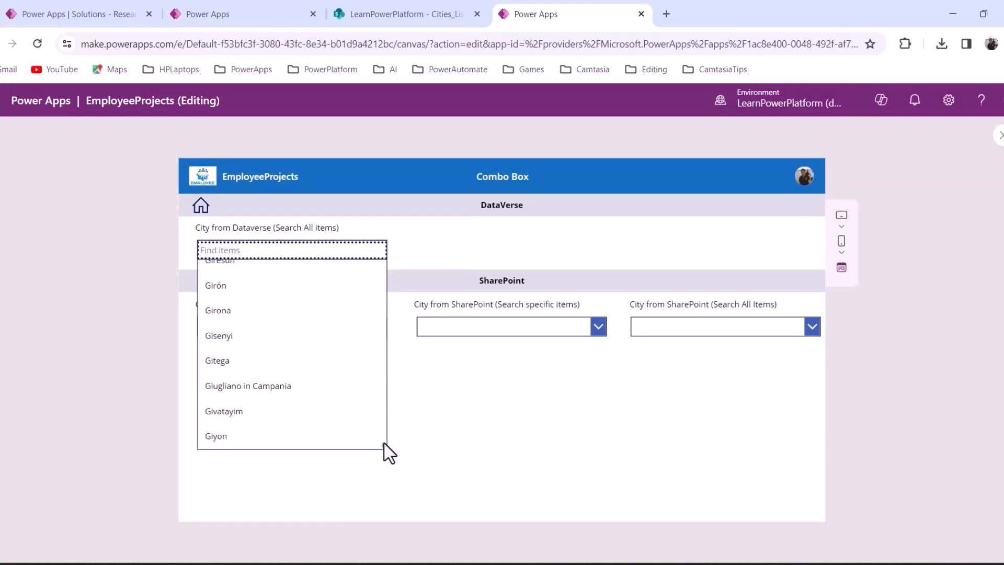
left_click_drag(384, 443, 478, 217)
left_click(479, 219)
Scroll the SharePoint Max 500/2000 city list down to Giyon
left_click(377, 327)
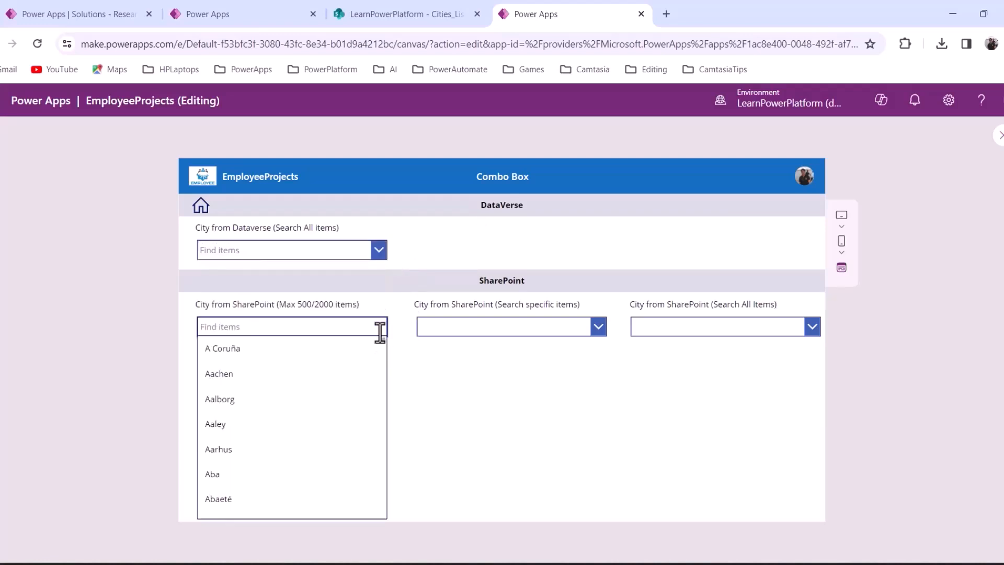
left_click_drag(383, 343, 456, 400)
left_click(457, 400)
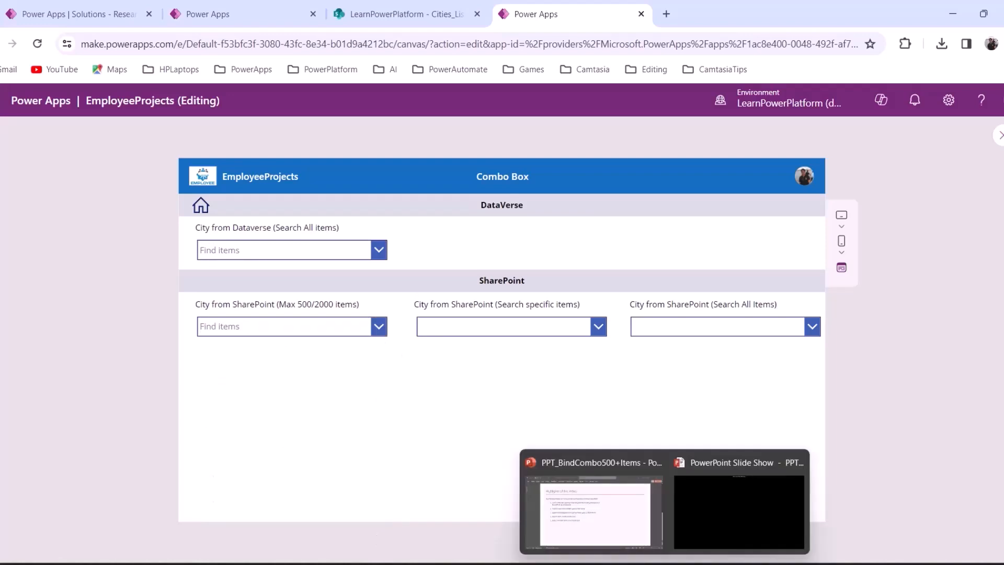
Switch to the Cities_DataVerse workbook and scroll down to rows 2000–2001
mouse_move(696, 563)
left_click(624, 504)
scroll(132, 392, "down", 5)
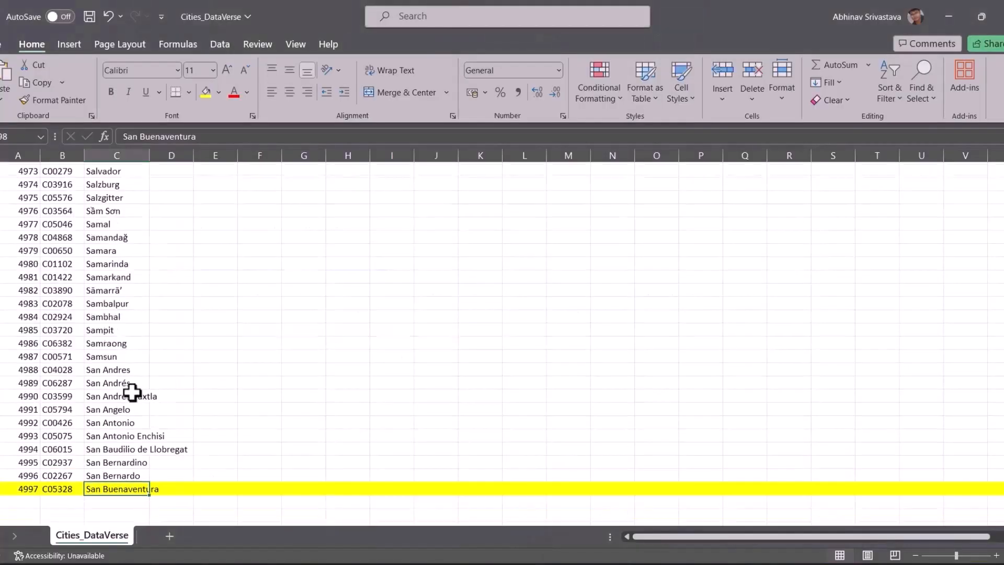
scroll(146, 349, "up", 2)
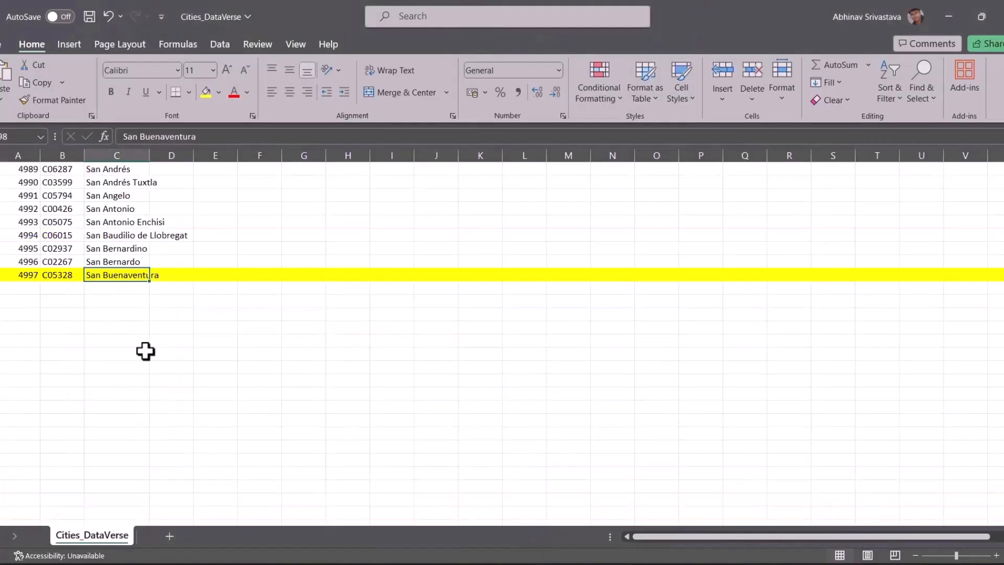
scroll(146, 350, "down", 3)
scroll(146, 350, "up", 5)
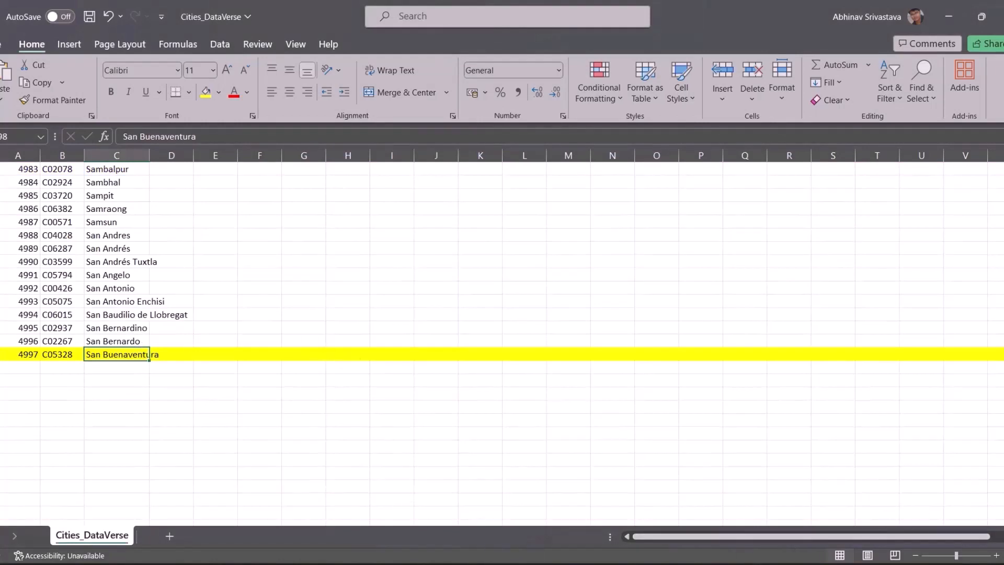
left_click_drag(1003, 508, 1003, 304)
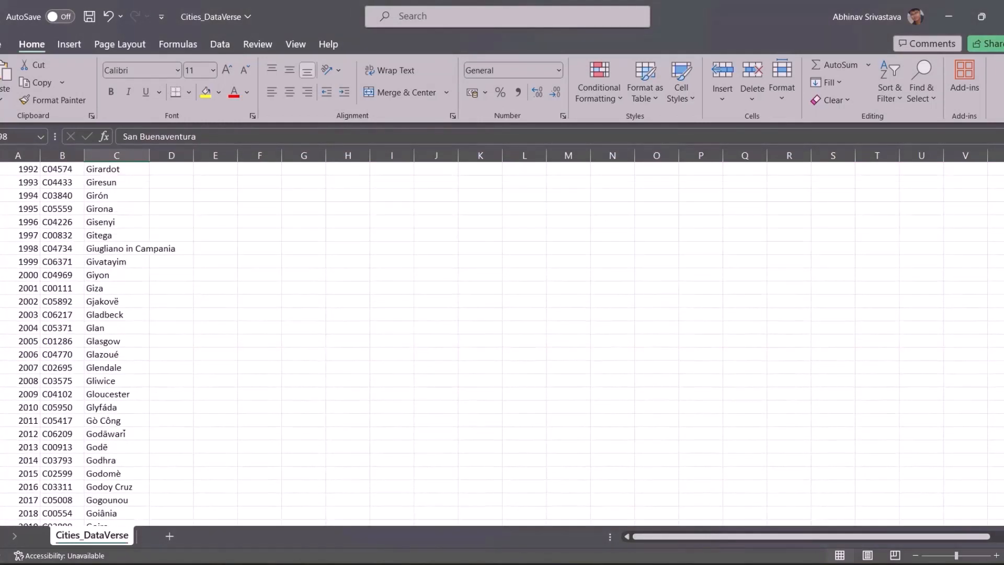
Fill row 2000 (Giyon) and row 2001 (Giza) with yellow
left_click(0, 274)
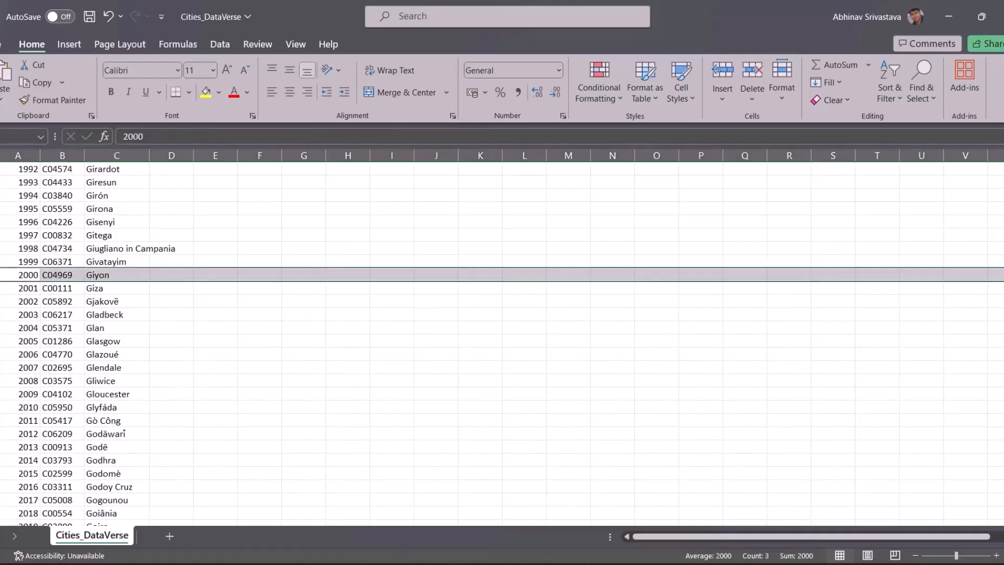
left_click(206, 92)
left_click(0, 288)
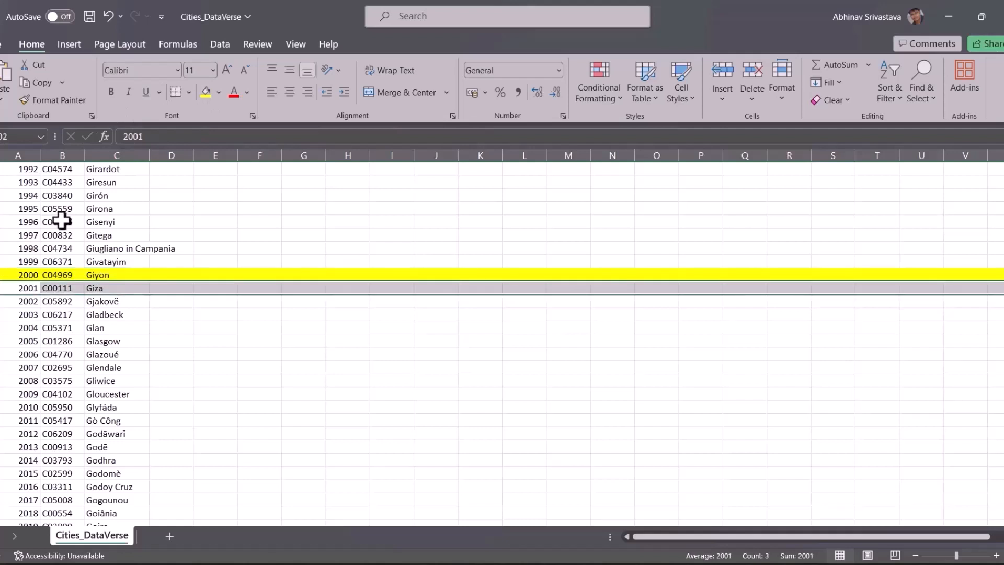
left_click(206, 92)
Scroll the previewed Dataverse city list to its last entry, Giyon, then close the preview
mouse_move(543, 562)
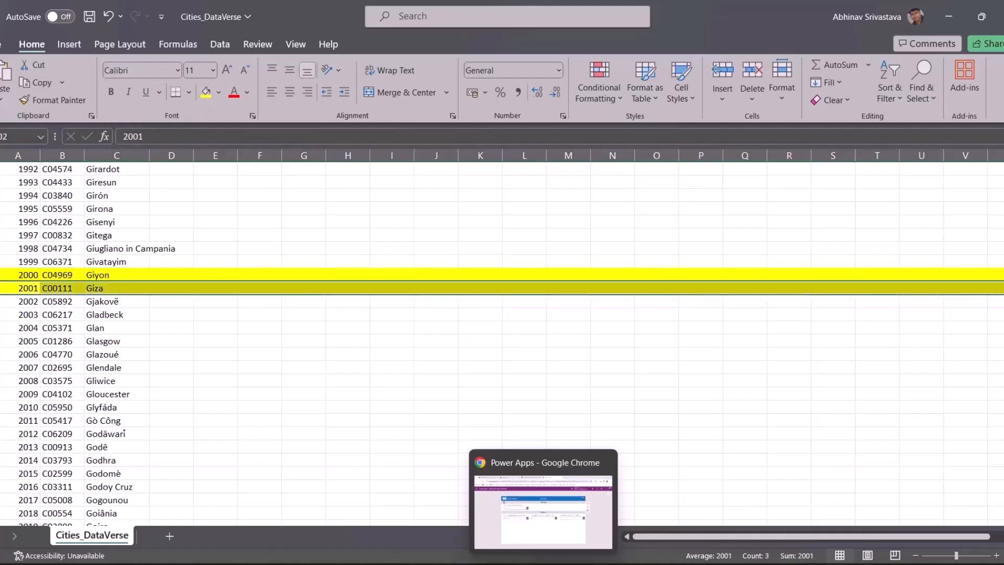
left_click(541, 534)
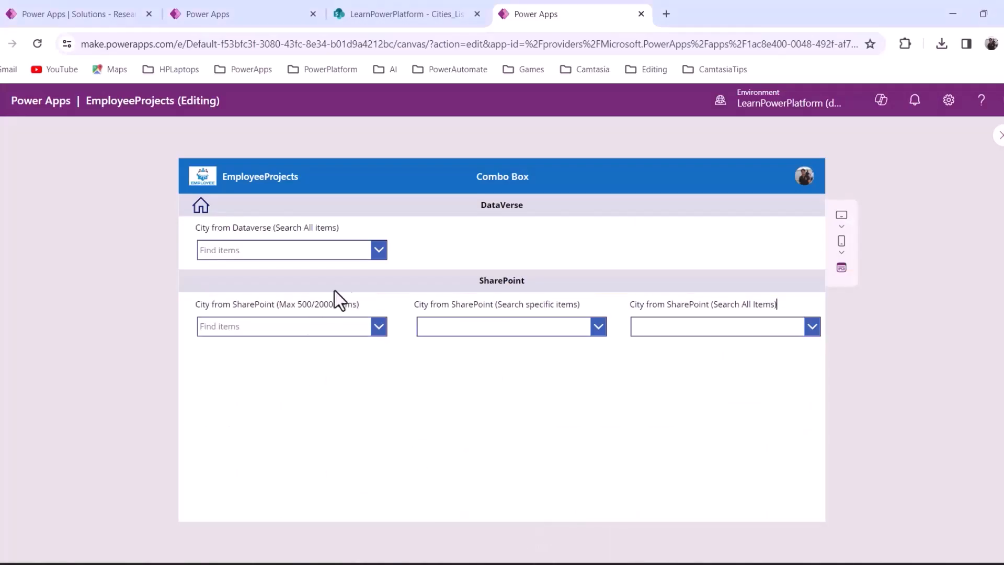
left_click(378, 251)
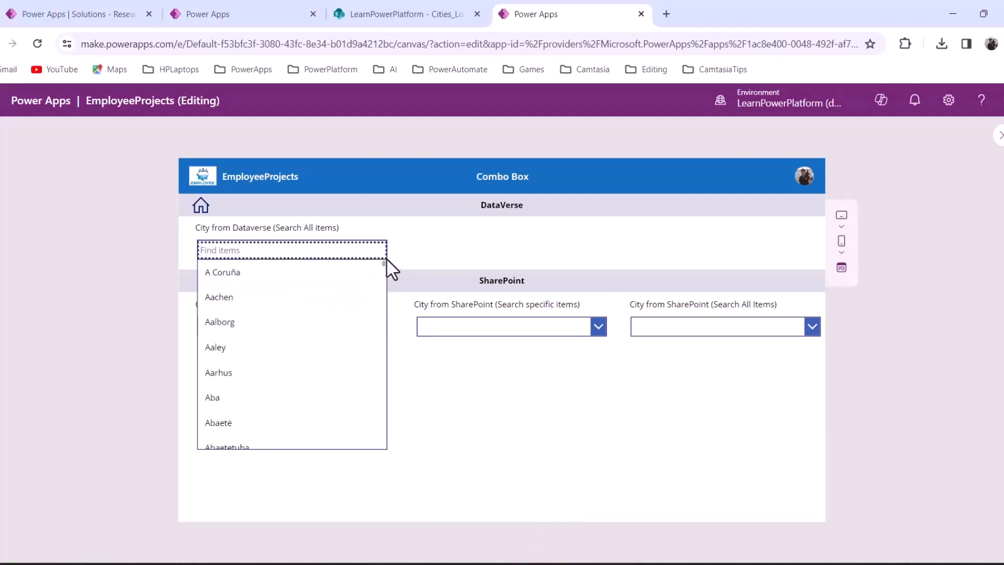
left_click_drag(384, 263, 394, 450)
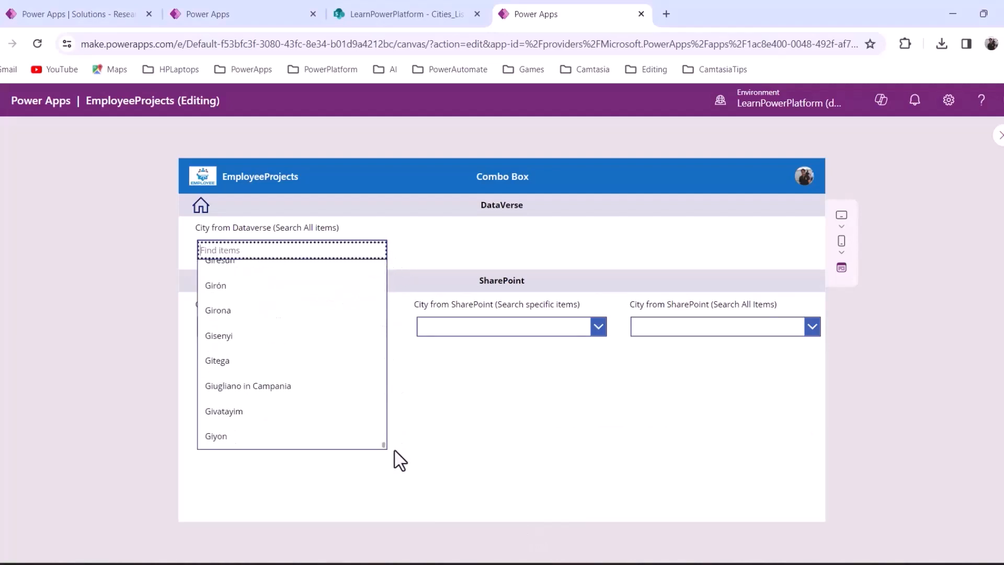
left_click(1000, 136)
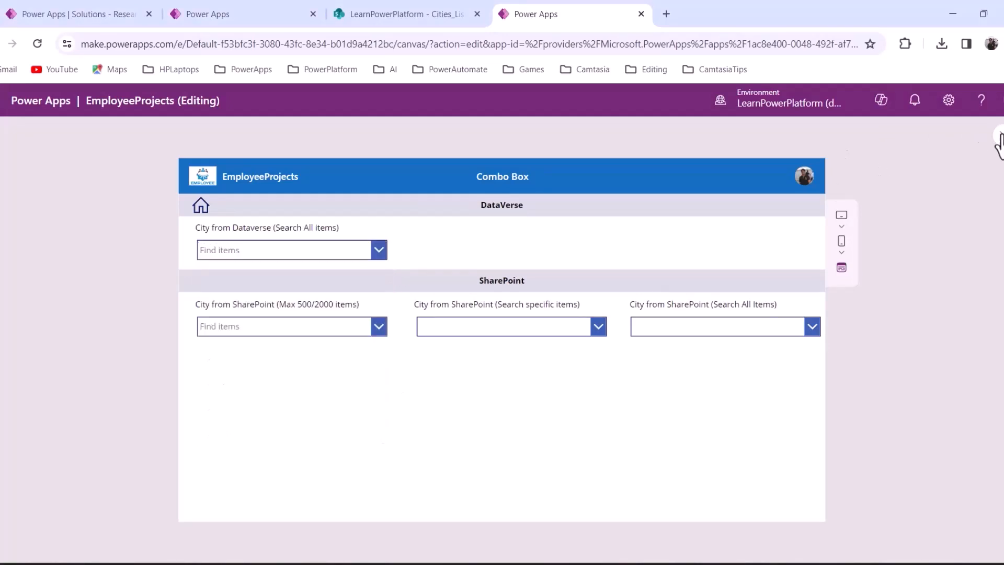
key("alt+Tab")
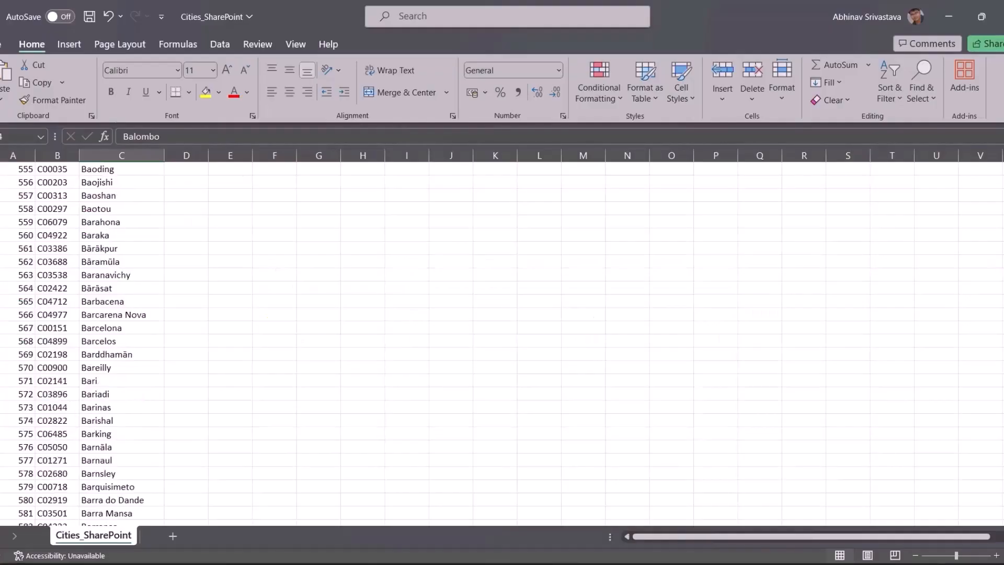
In Cities_SharePoint, bring row 2000 into view and select code C04969 and city Giyon
scroll(502, 343, "down", 20)
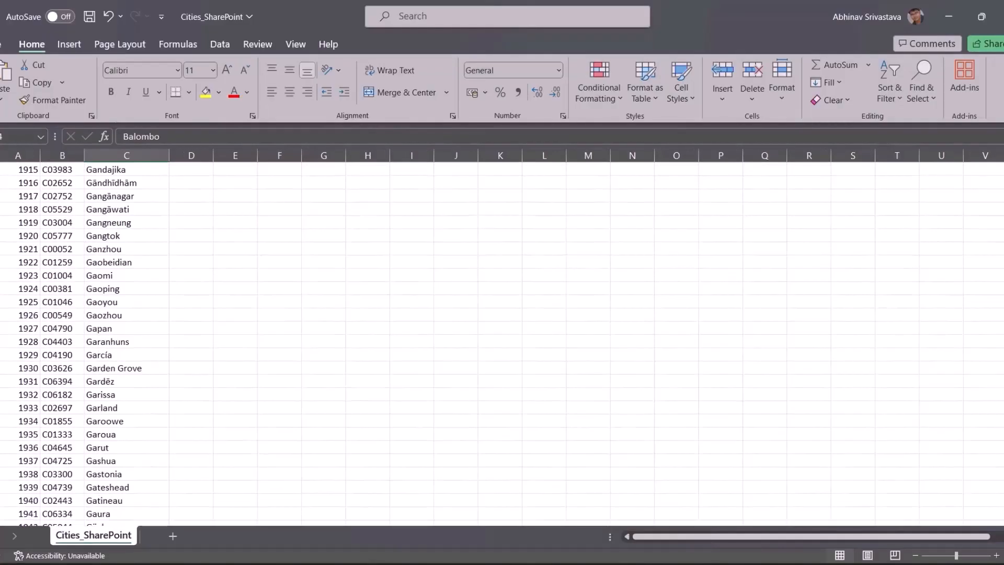
scroll(502, 343, "down", 20)
scroll(502, 343, "up", 20)
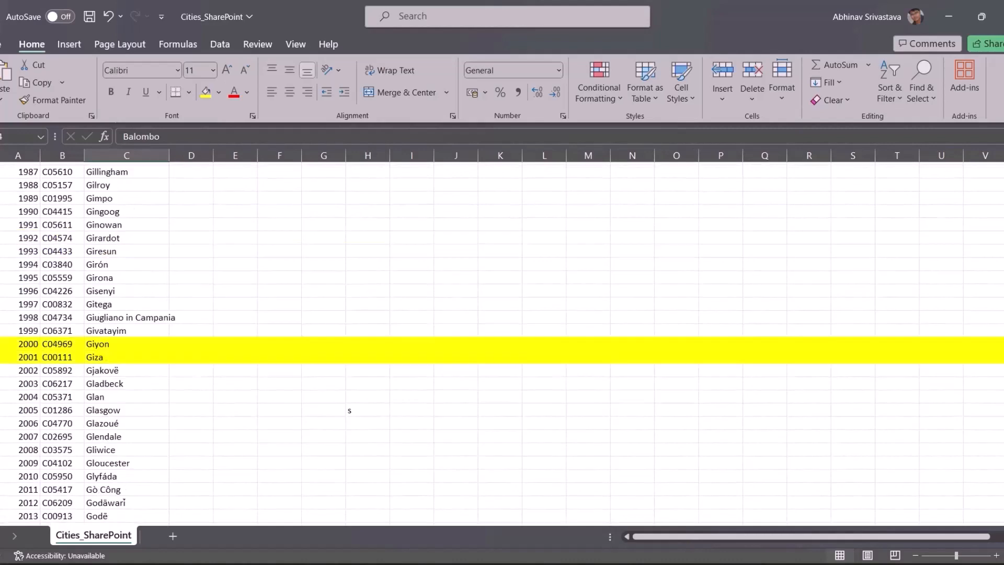
left_click(60, 341)
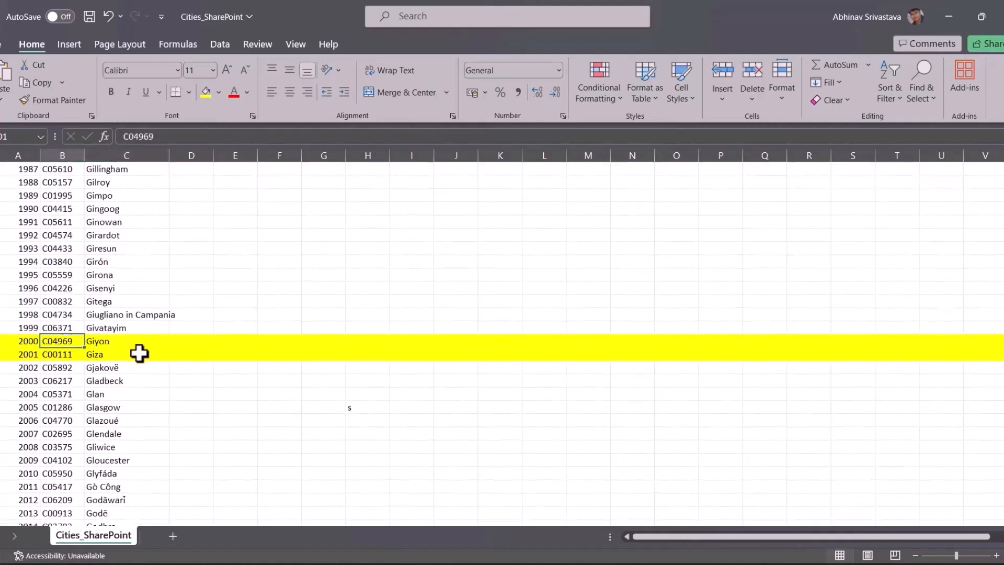
left_click(141, 343)
left_click(444, 563)
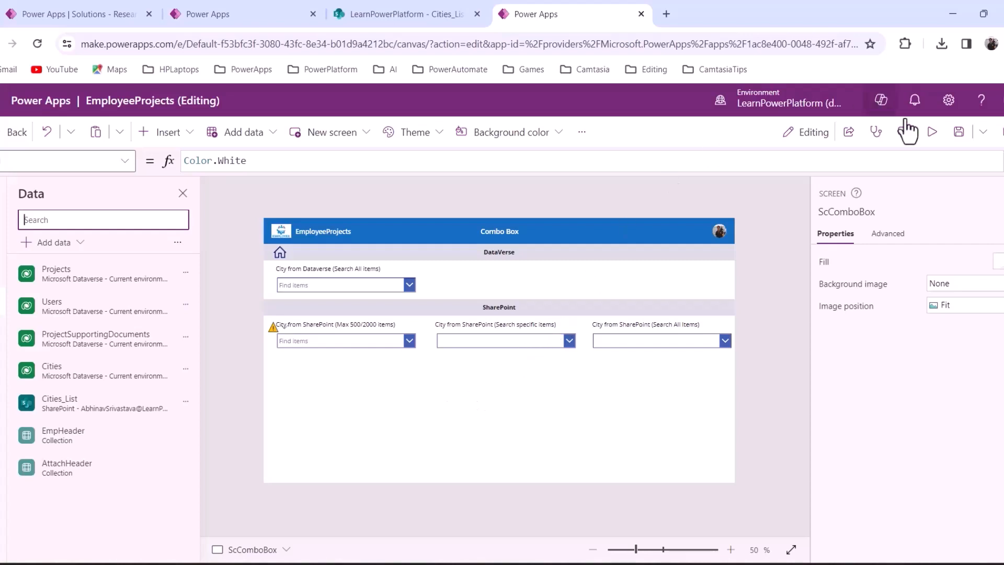
Set cmbCityFiveHundredItems' Items formula to Sort(Cities_List,CityName)
left_click(293, 341)
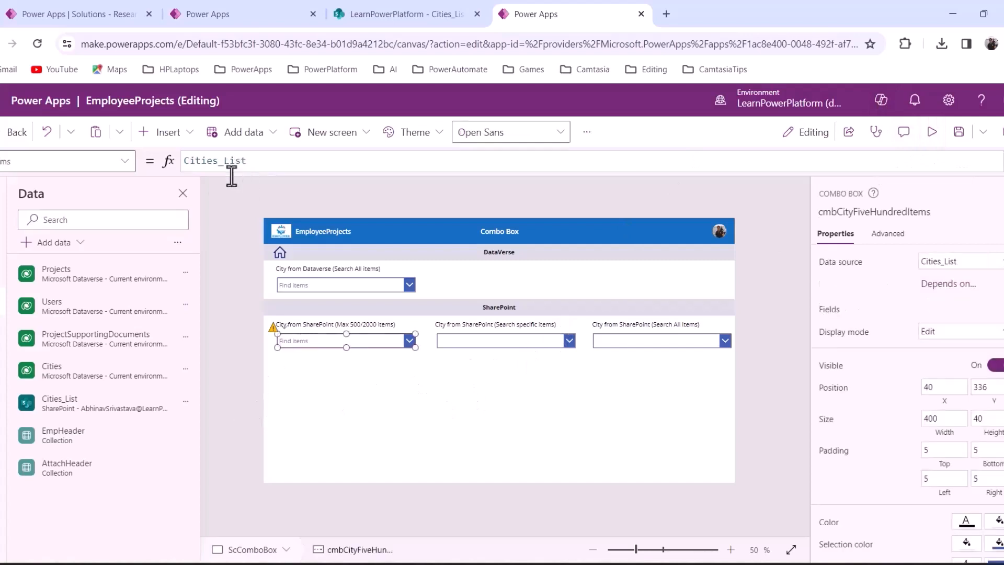
left_click(185, 160)
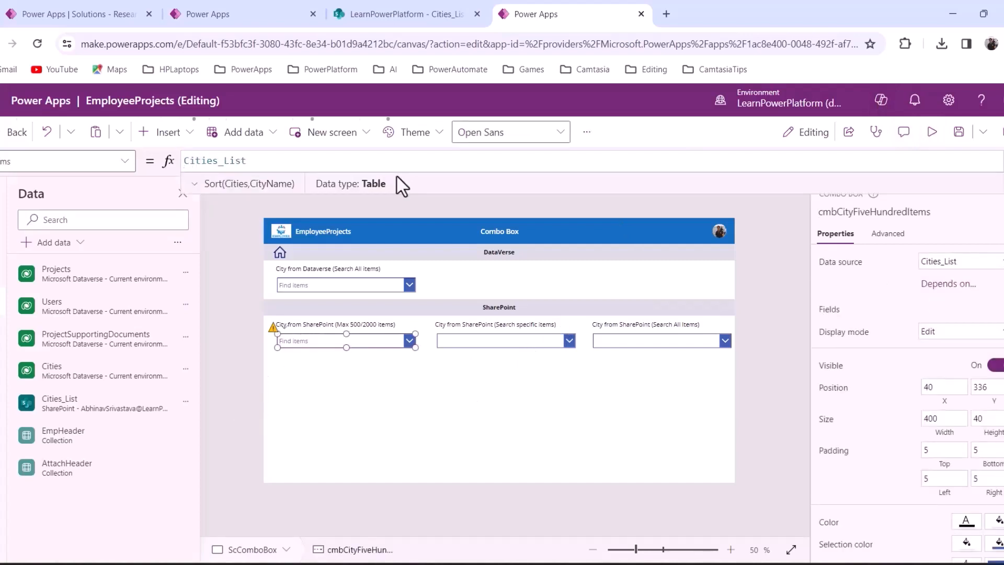
type("Sort(")
left_click(329, 162)
type(",")
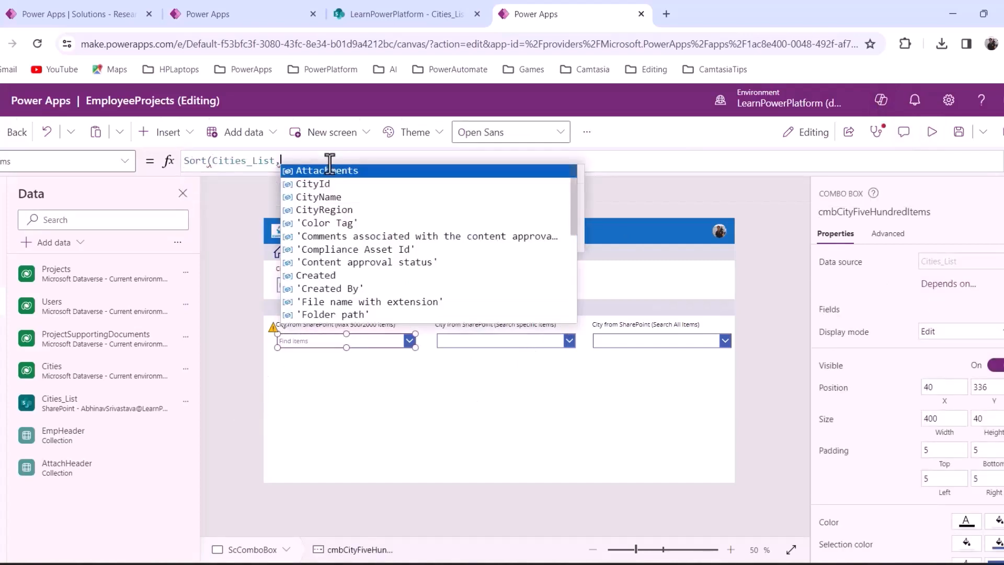
key("Down")
key("Down")
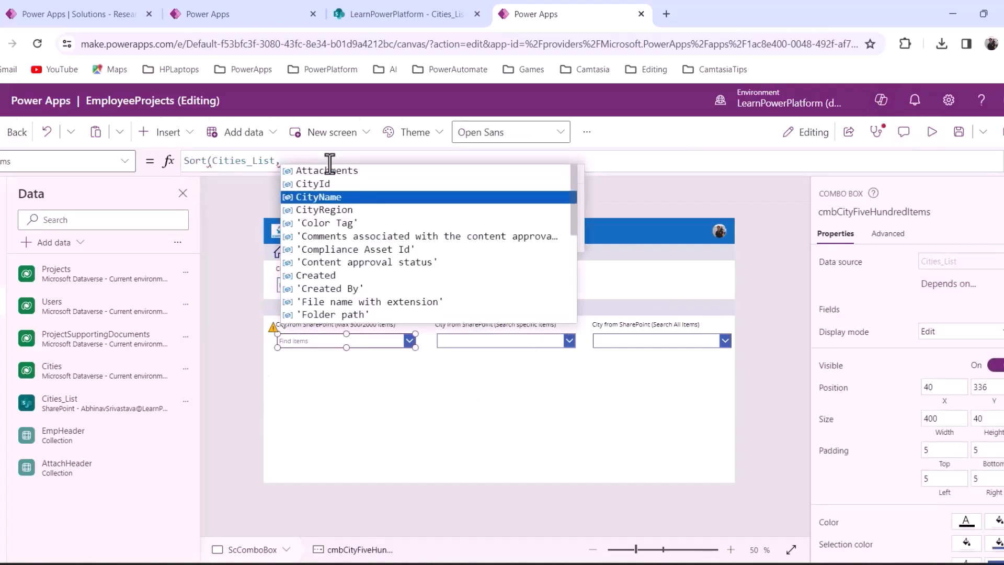
key("Tab")
type(")")
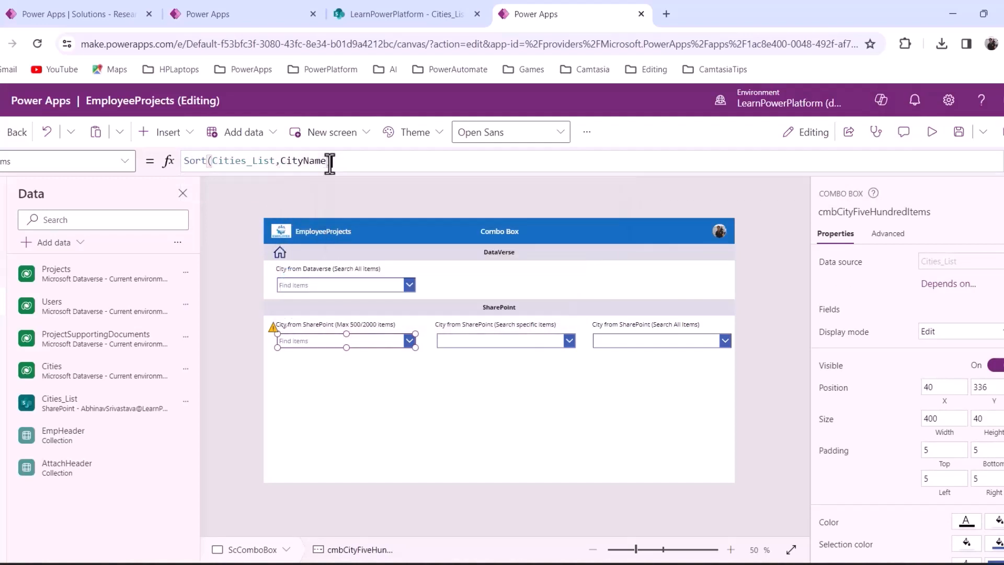
left_click(366, 421)
left_click(343, 342)
Preview the app and browse the sorted SharePoint city list starting at A Coruña
left_click(932, 132)
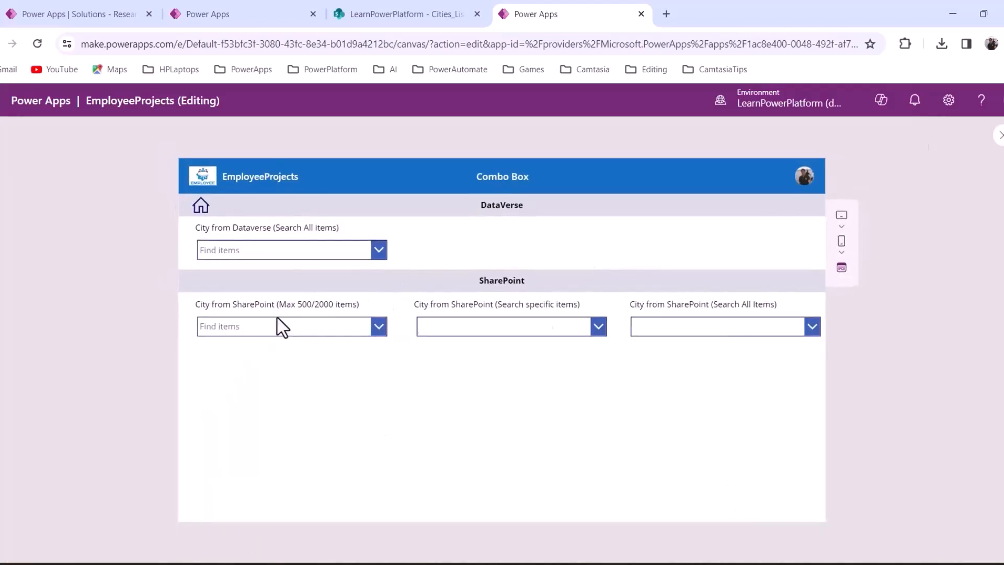
left_click(379, 330)
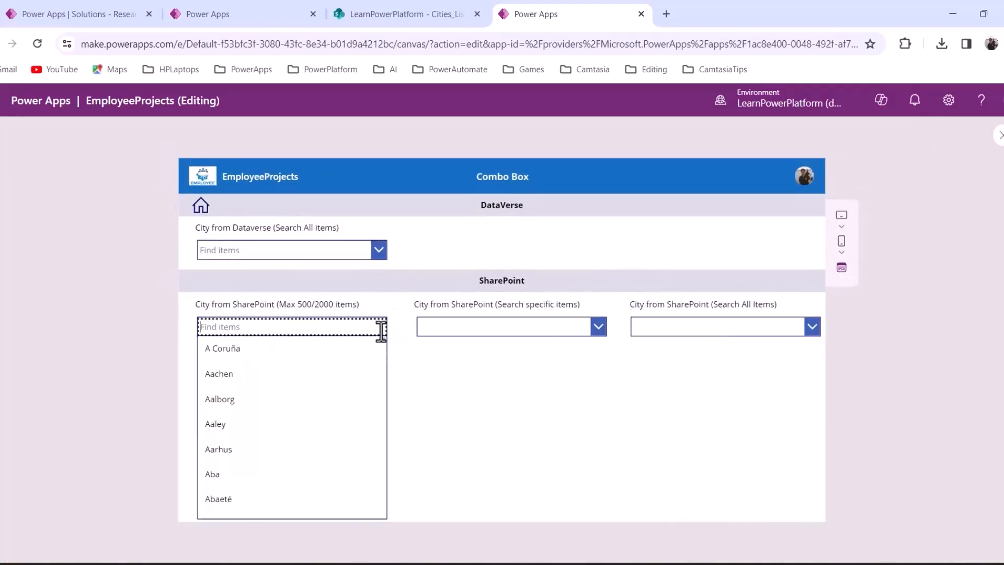
mouse_move(383, 341)
left_mouse_down()
mouse_move(400, 408)
mouse_move(389, 527)
mouse_move(397, 350)
left_mouse_up()
scroll(253, 379, "up", 3)
left_click(477, 399)
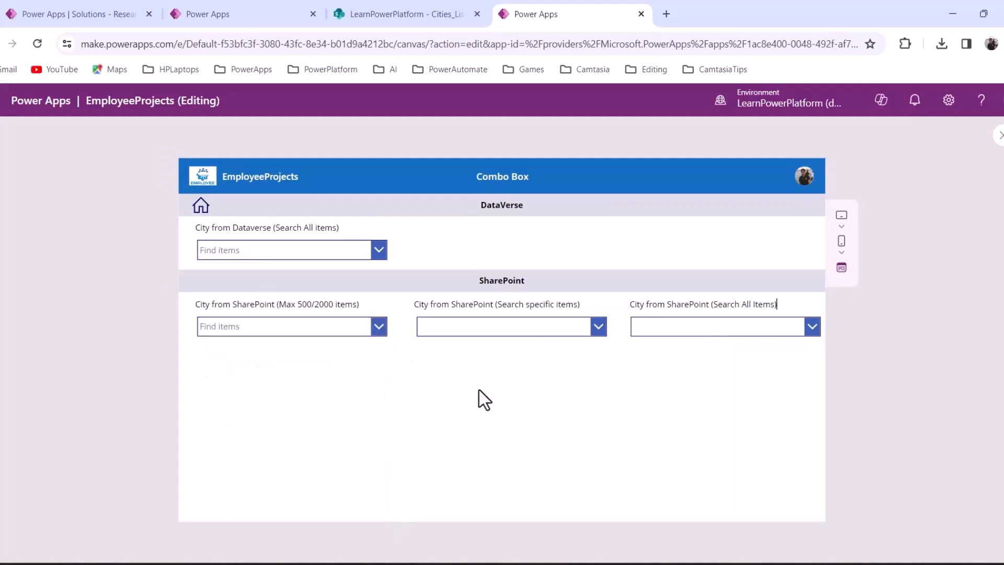
left_click(274, 331)
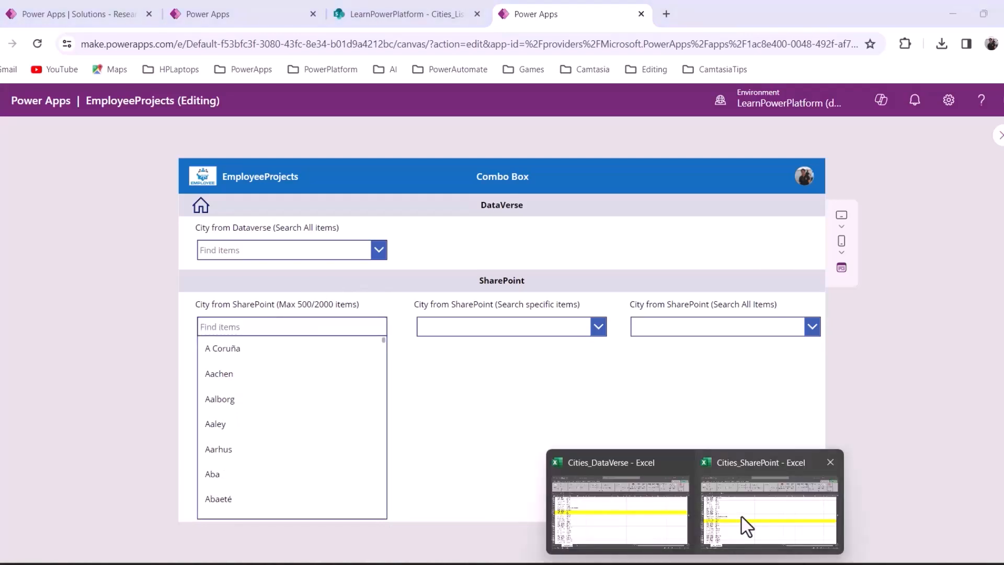
Locate Glan at row 2004 in Cities_SharePoint, then type glan into the SharePoint city search
left_click(748, 512)
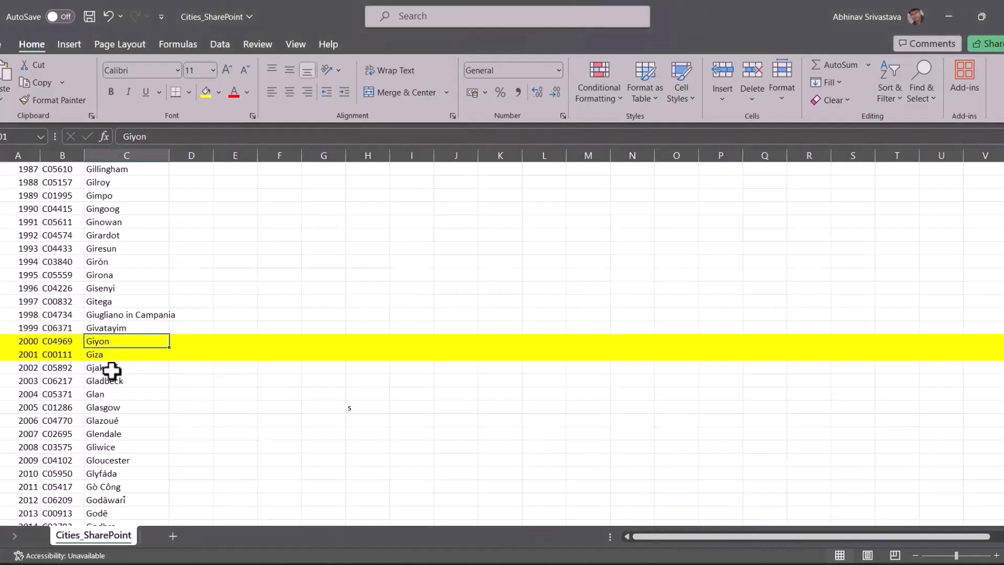
left_click(110, 393)
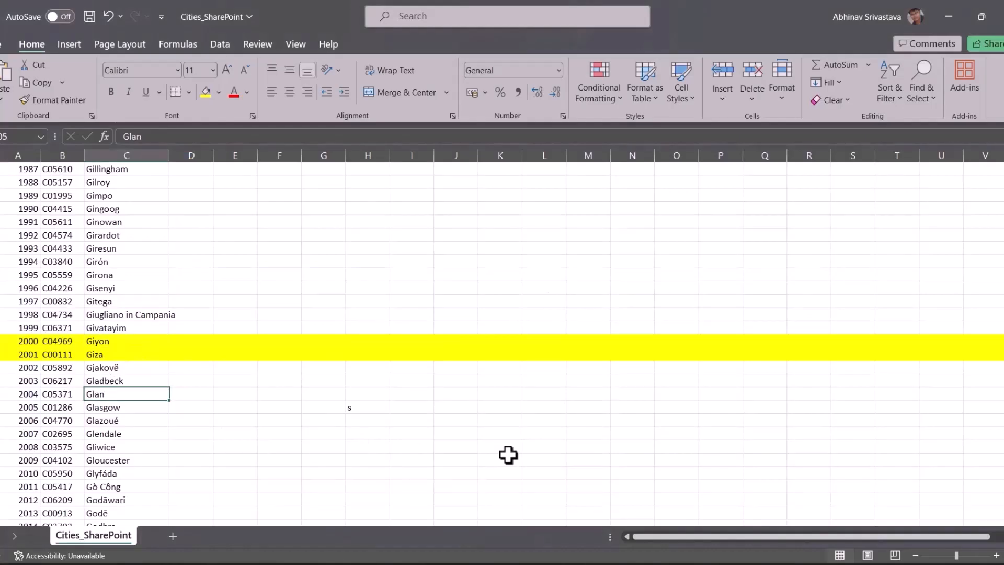
key("alt+Tab")
type("gl")
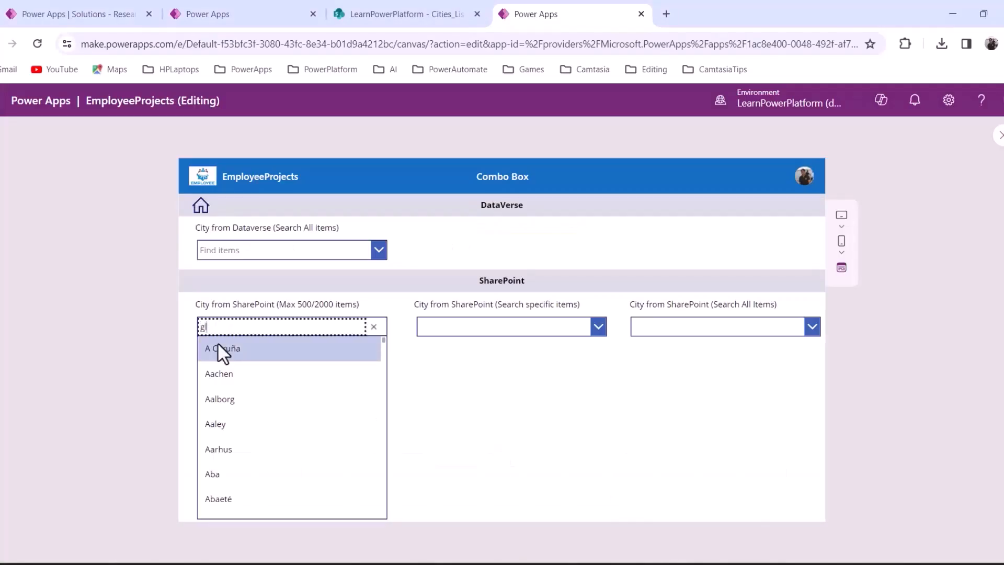
type("an")
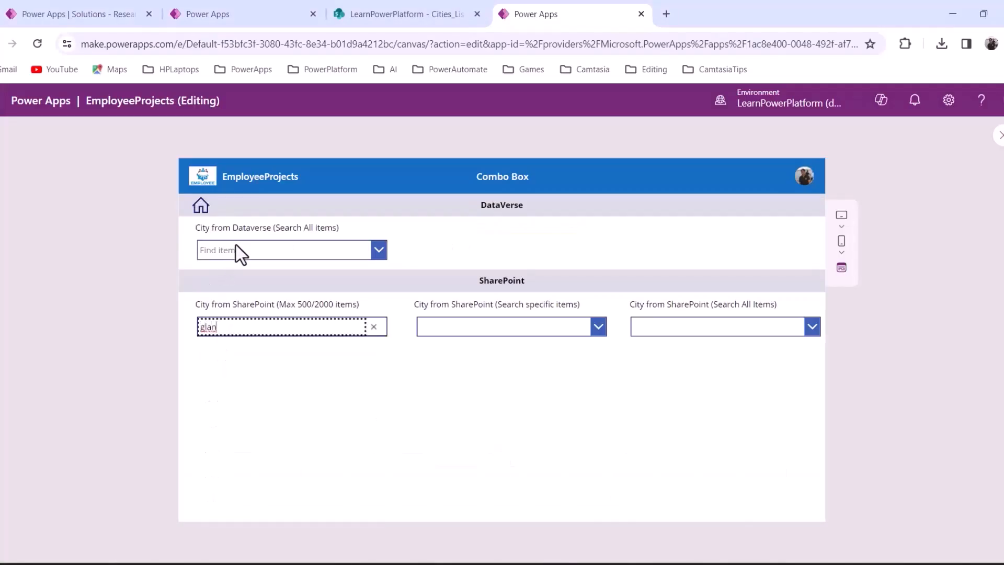
Search the Dataverse city box for glan, which finds Glan and Minglanilla
left_click(235, 250)
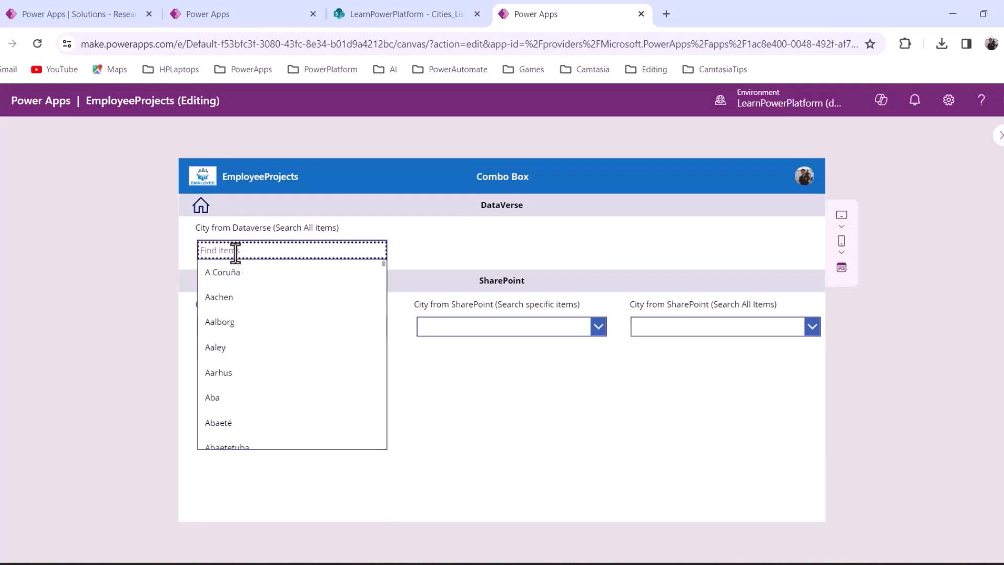
type("glan")
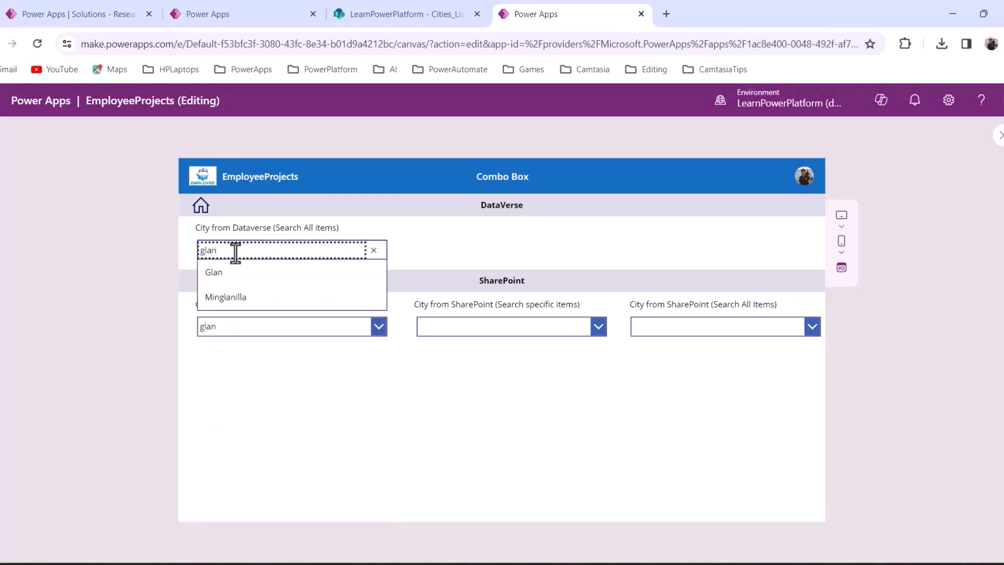
left_click(389, 416)
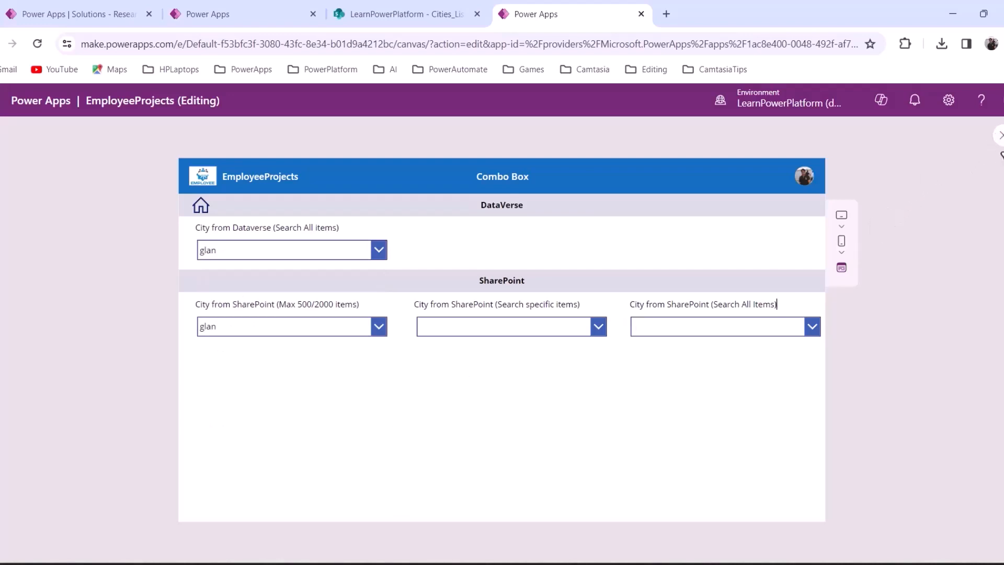
Bind cmbCityTwoThousandSP to Cities_List so it lists cities sorted by CityName from A Coruña
key("Escape")
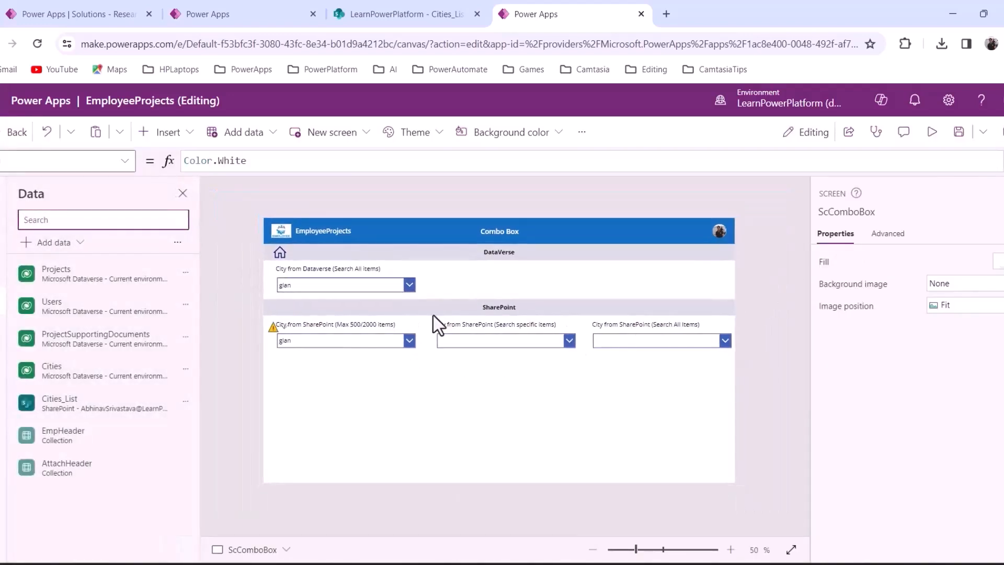
left_click(352, 343)
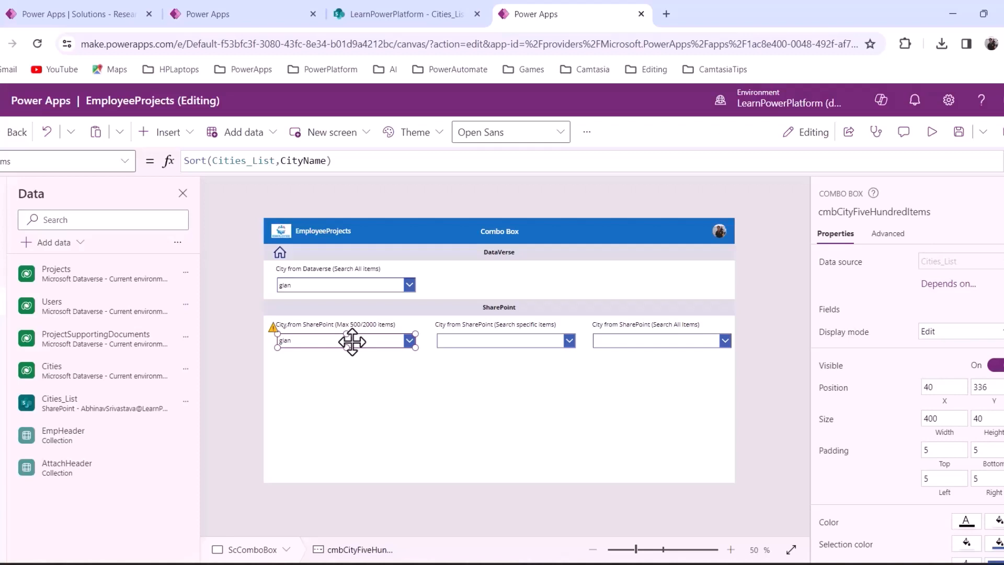
left_click(479, 344)
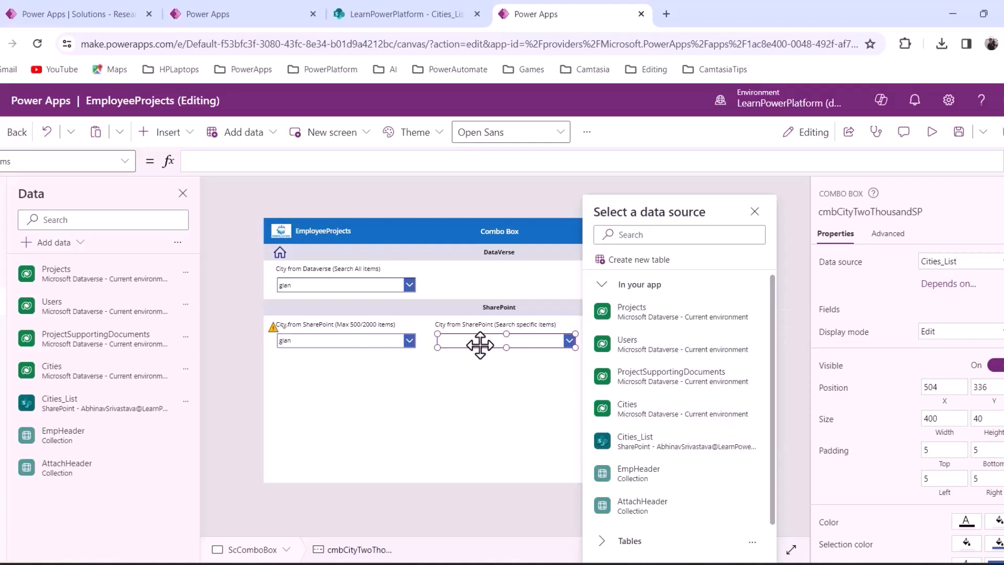
left_click(635, 443)
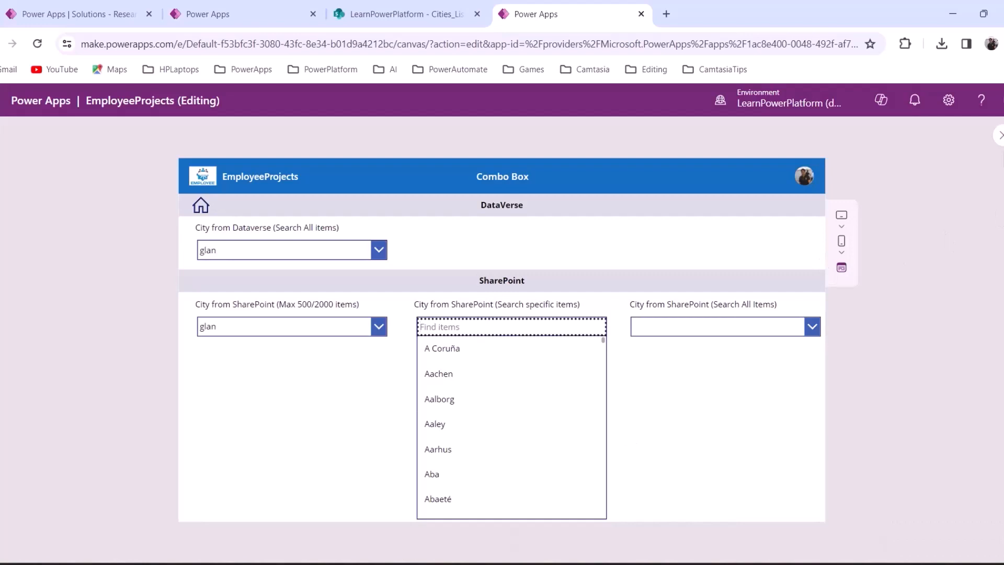
left_click(998, 135)
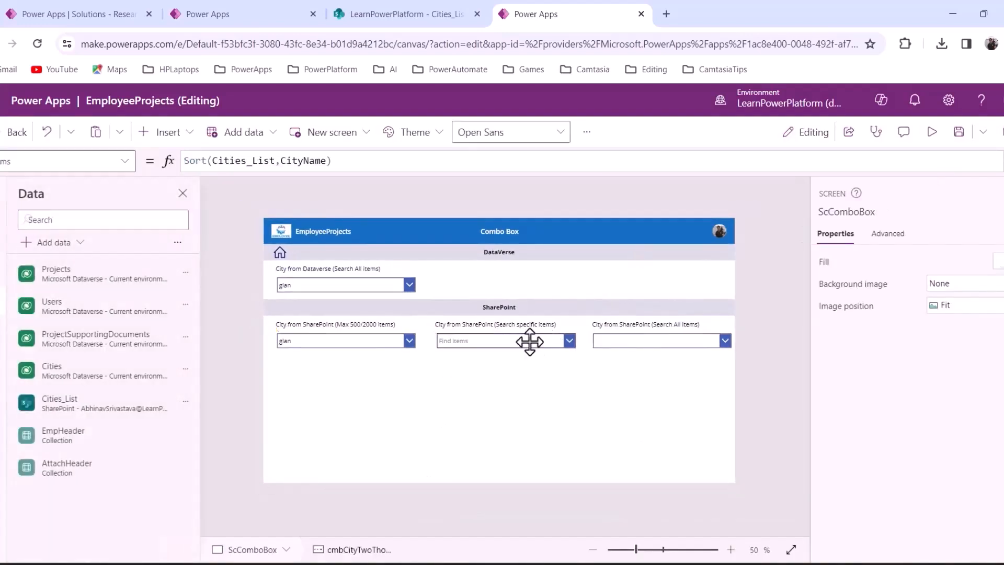
left_click(530, 342)
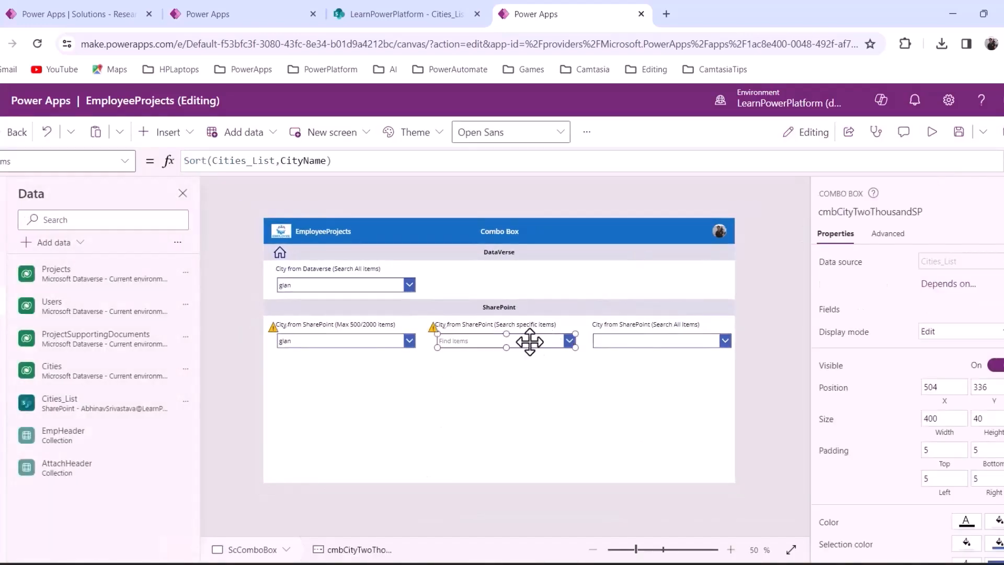
left_click(341, 161)
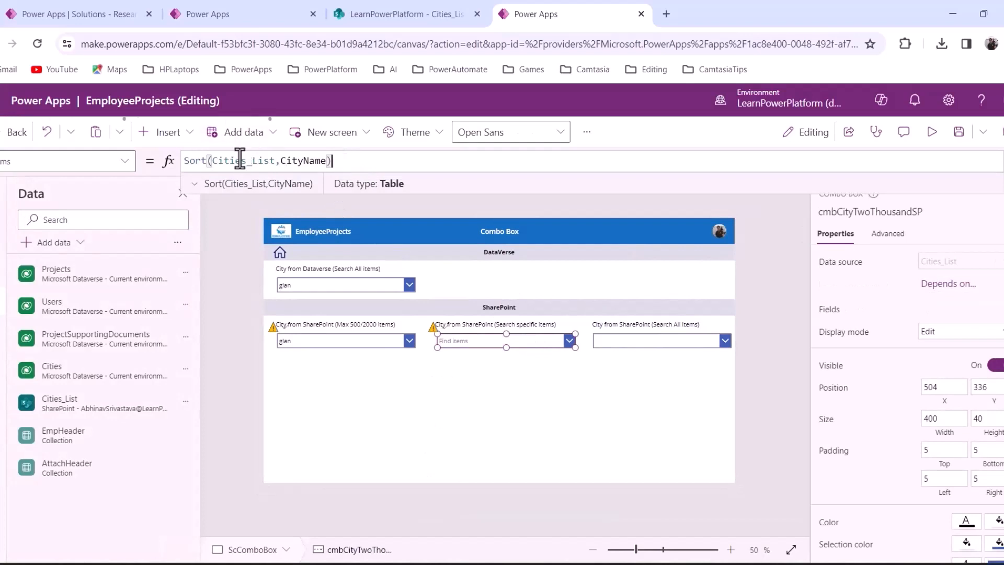
Set the city box's Items to Filter(Cities_List,StartsWith(CityName,"Ab"))
left_click(211, 162)
type("Filter(")
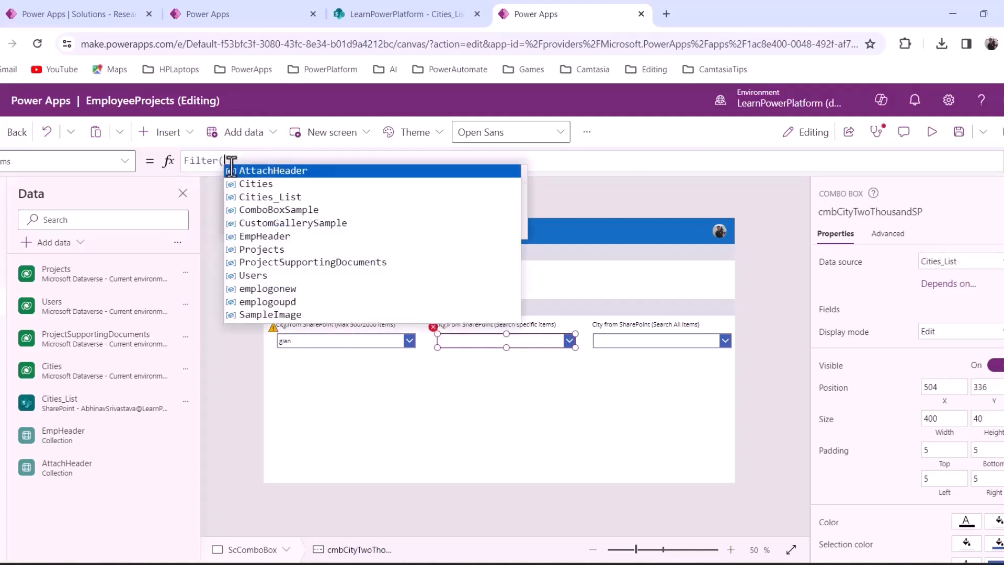
key("Down")
key("Down")
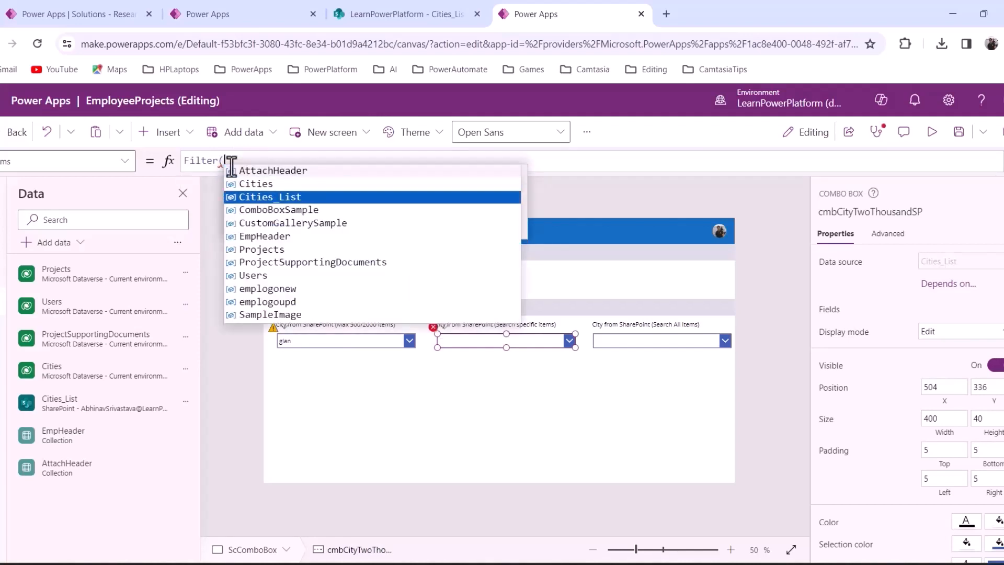
key("Tab")
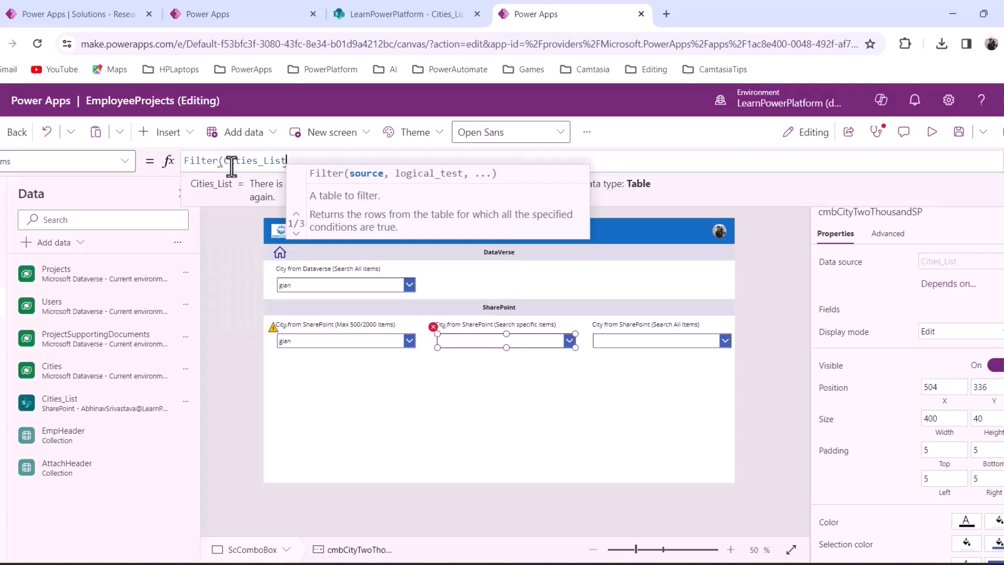
type(", ")
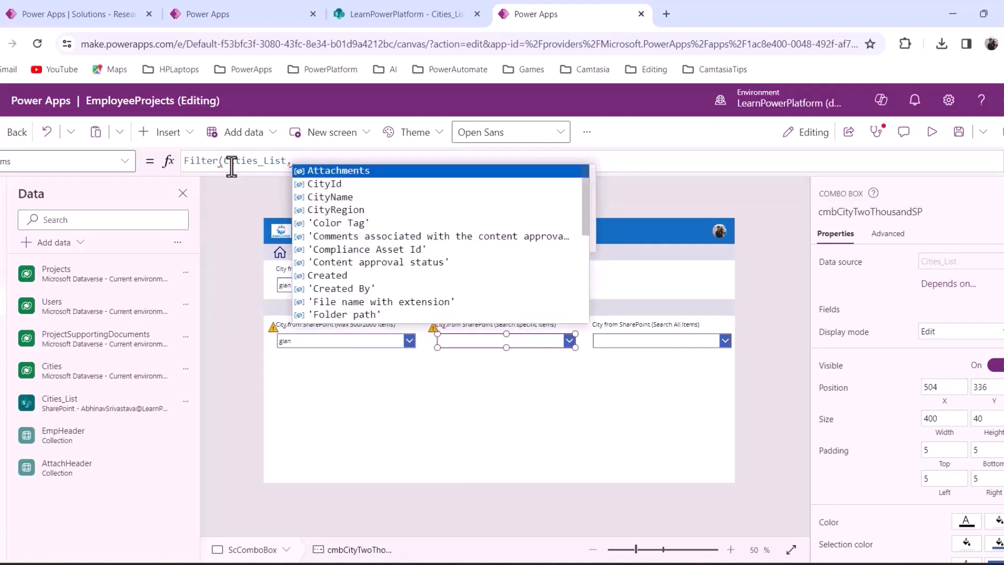
type("Starts")
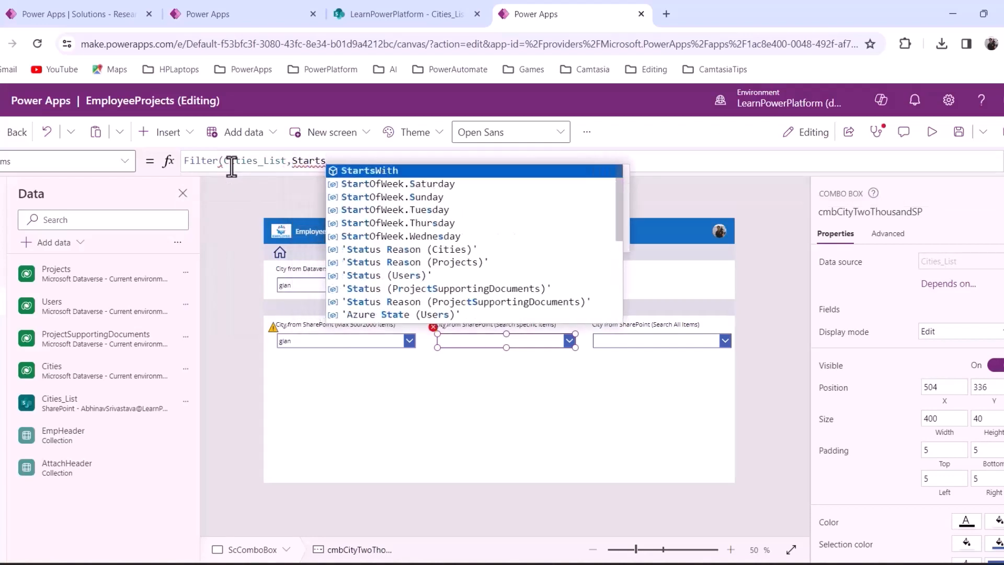
type("With(")
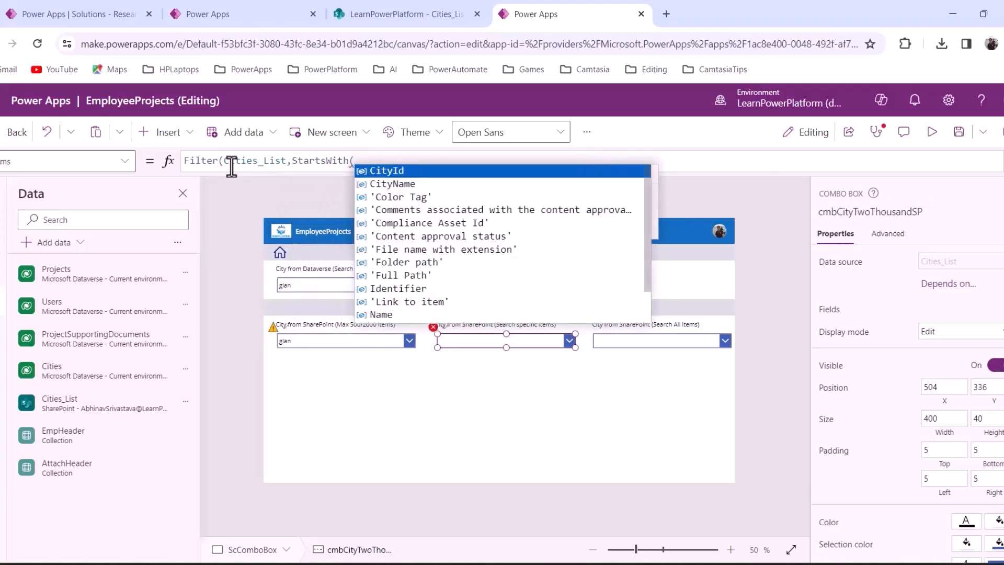
key("Down")
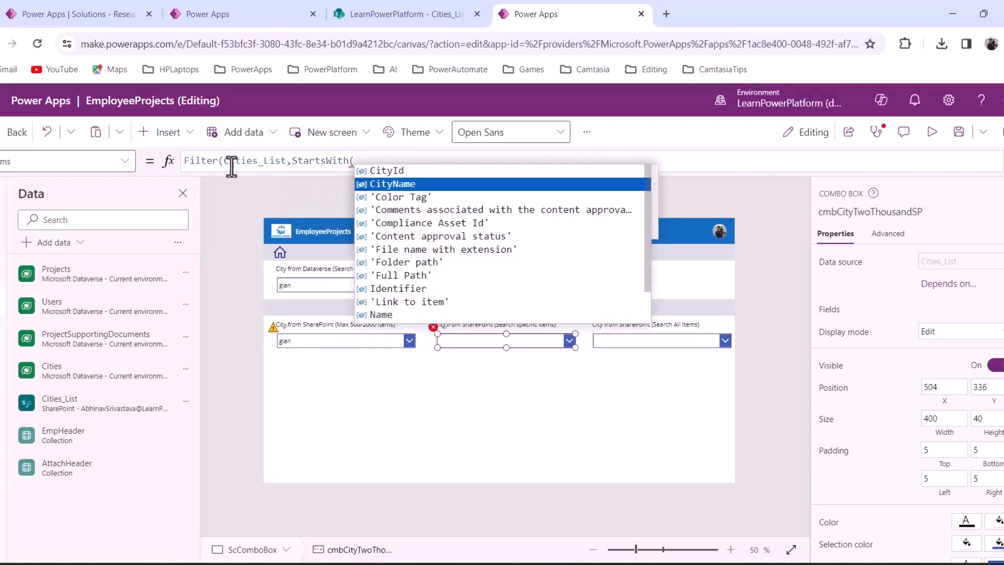
key("Tab")
type(",")
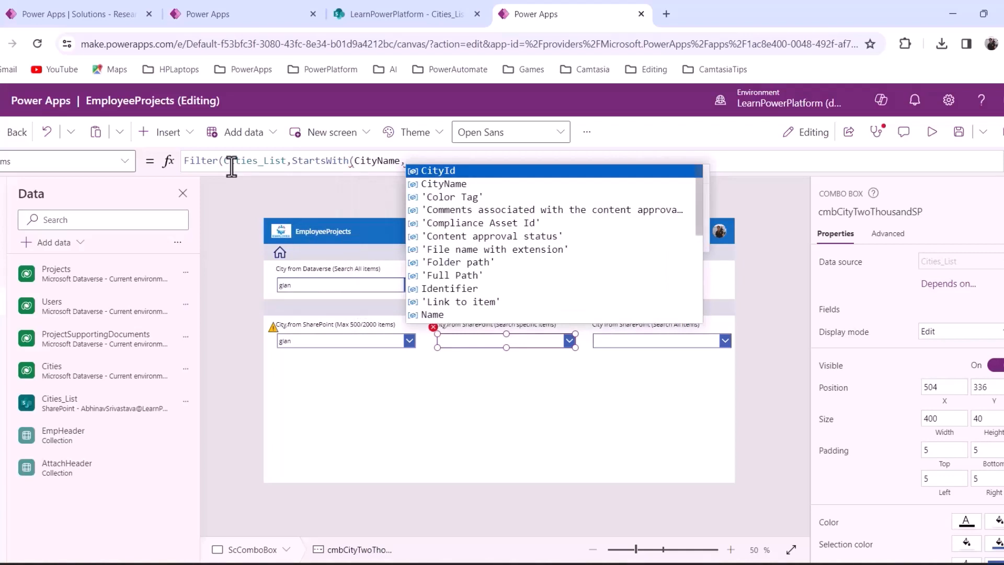
type("\"Ab")
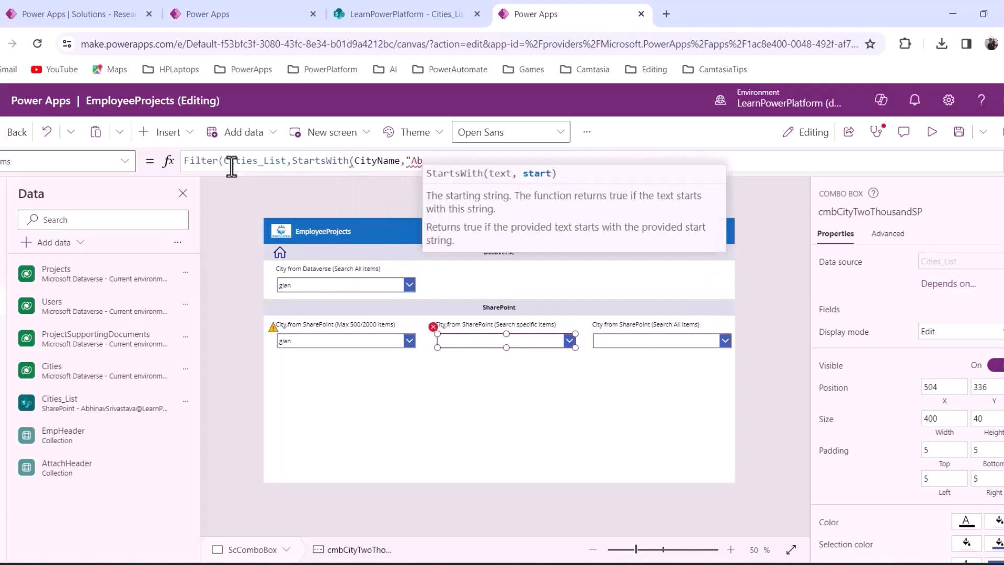
type("\"")
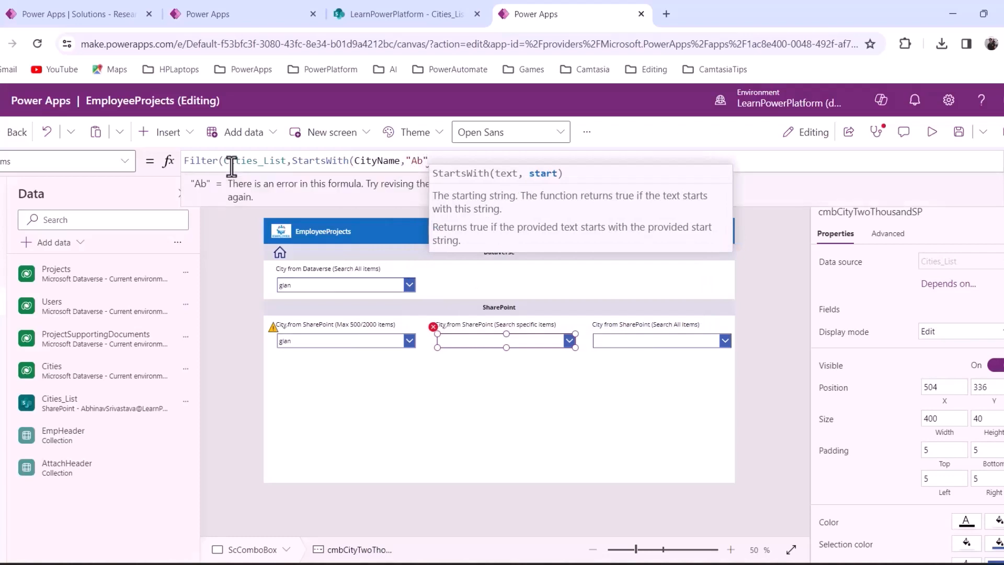
type(")")
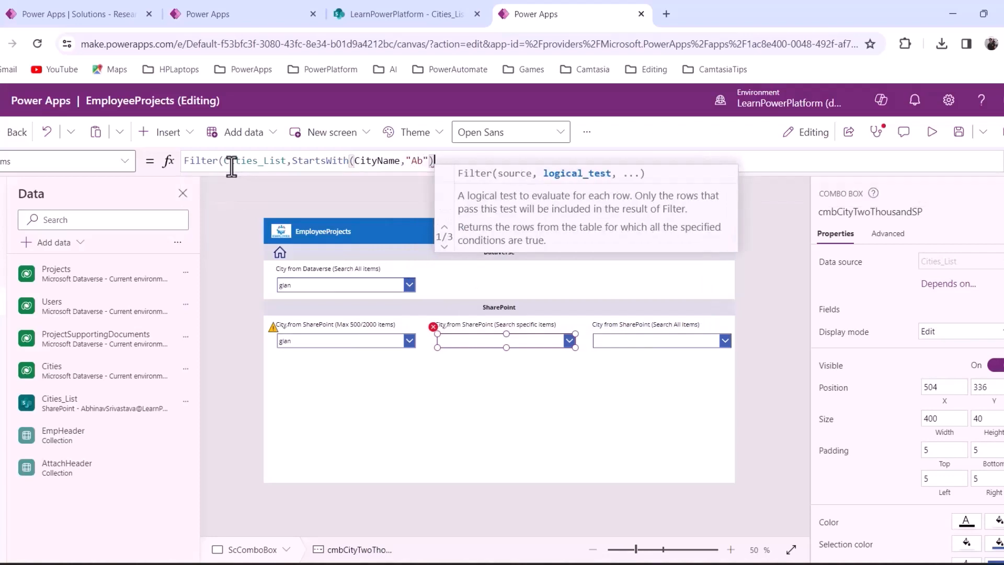
type(")")
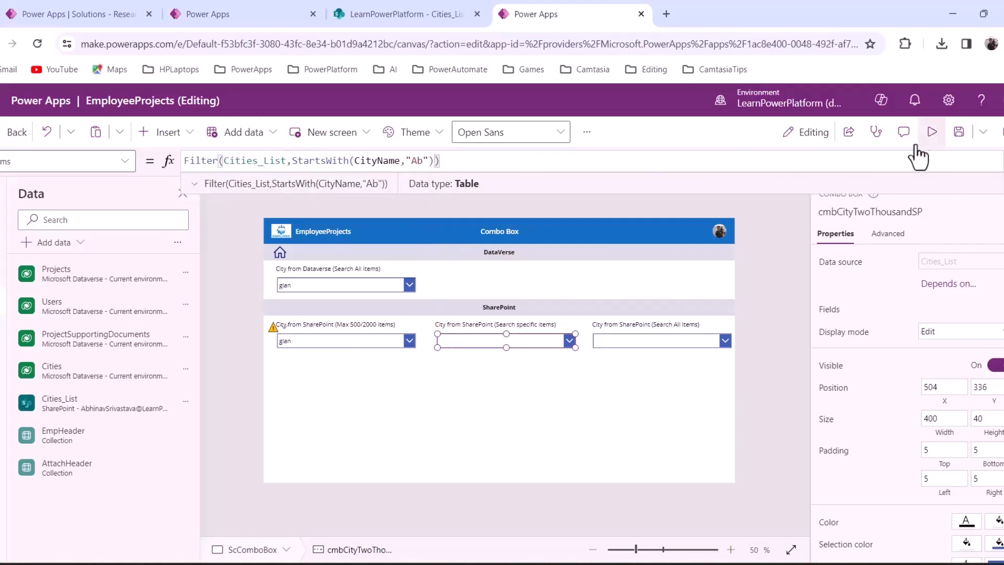
Preview the app to confirm the Search specific items list shows only Ab cities
left_click(931, 131)
left_click(598, 328)
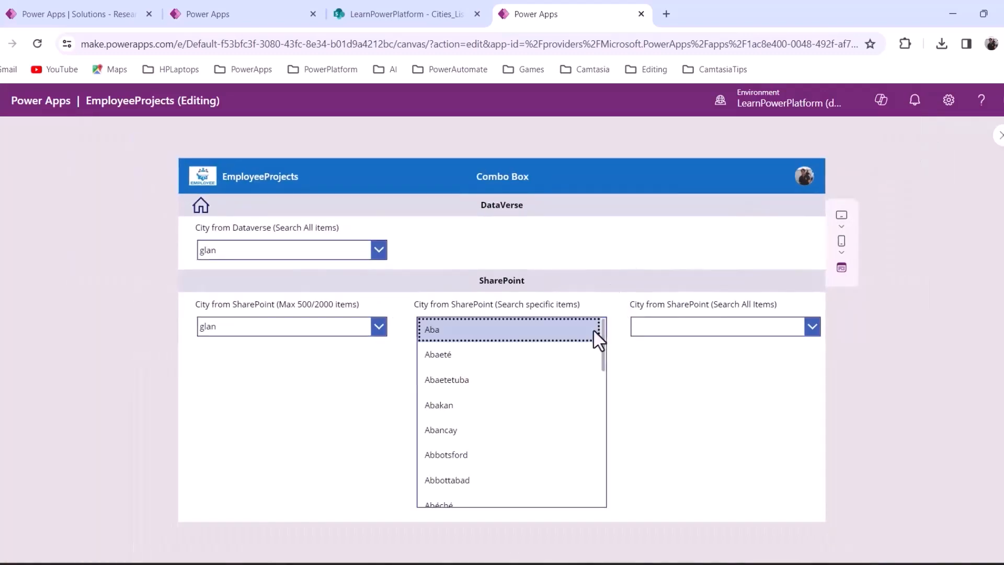
mouse_move(605, 372)
left_mouse_down()
mouse_move(602, 430)
mouse_move(602, 380)
left_mouse_up()
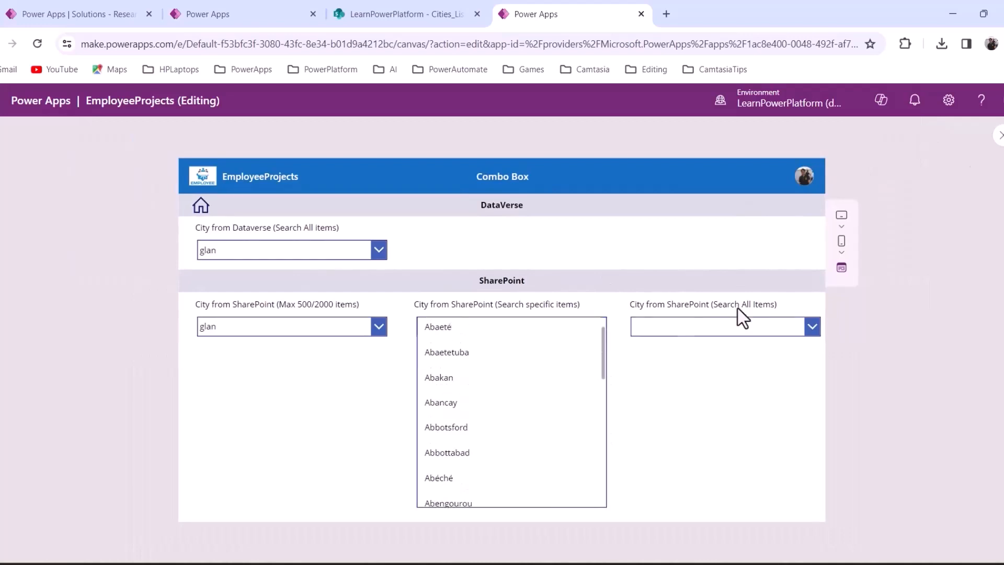
left_click(1000, 137)
left_click(519, 342)
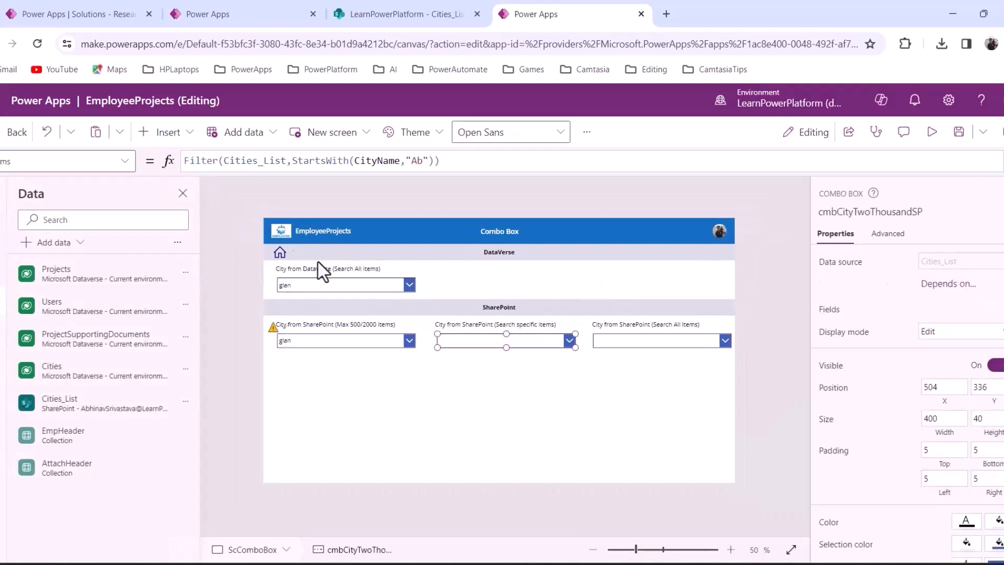
Turn on Allow searching for the Search specific items city box
left_click(187, 160)
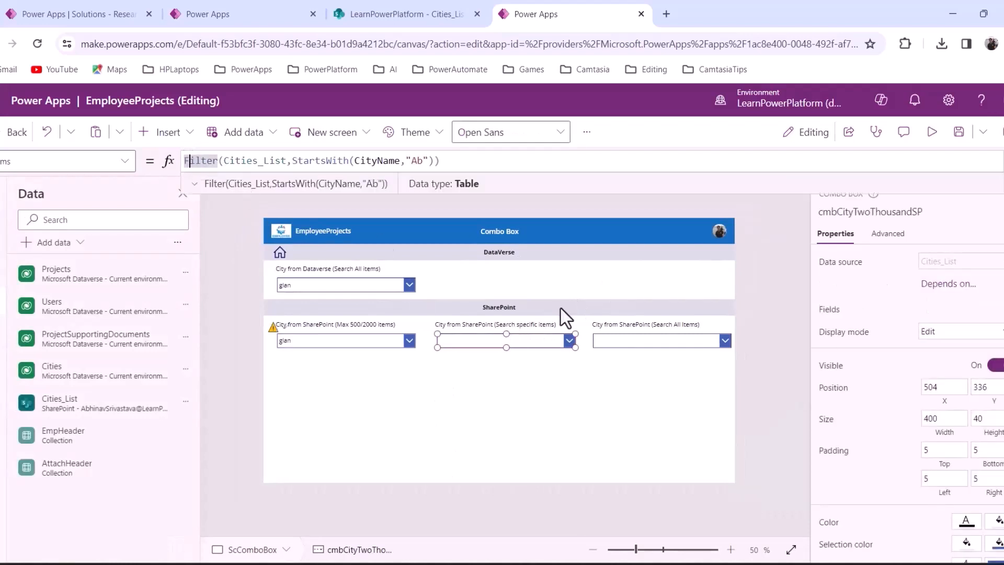
scroll(907, 397, "down", 8)
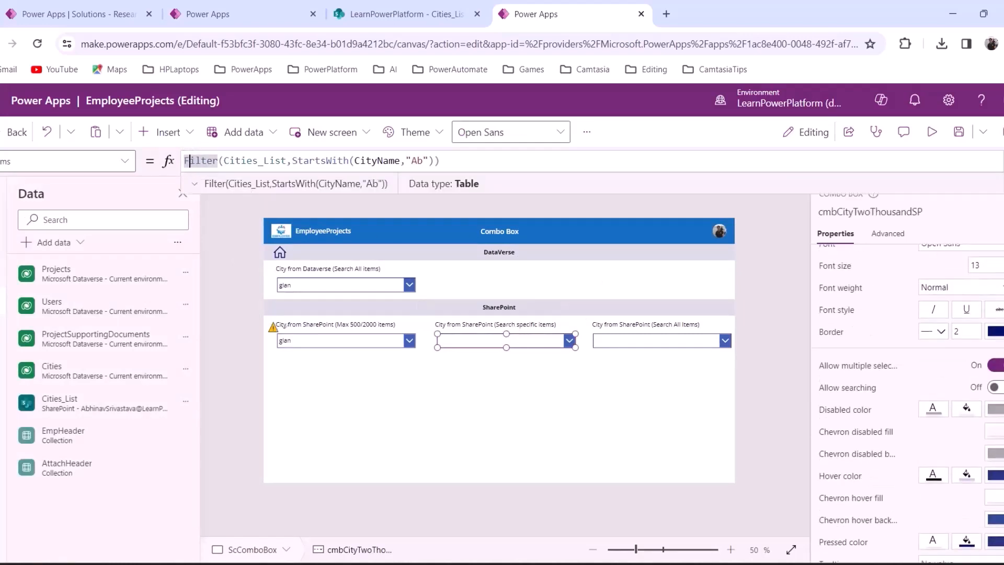
left_click(998, 389)
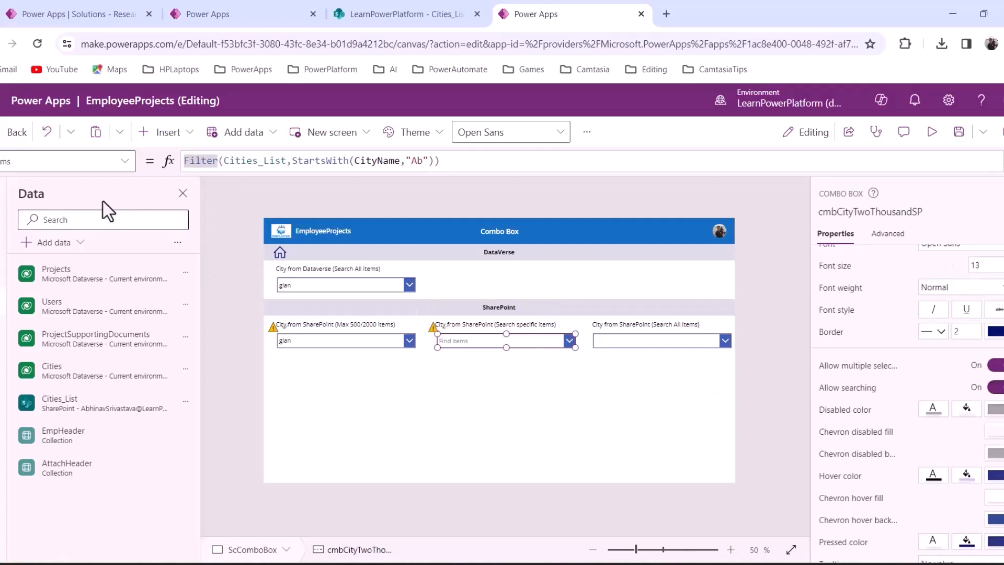
Wrap the Items formula as Sort(Filter(Cities_List,StartsWith(CityName,"Ab")),CityName)
left_click(188, 159)
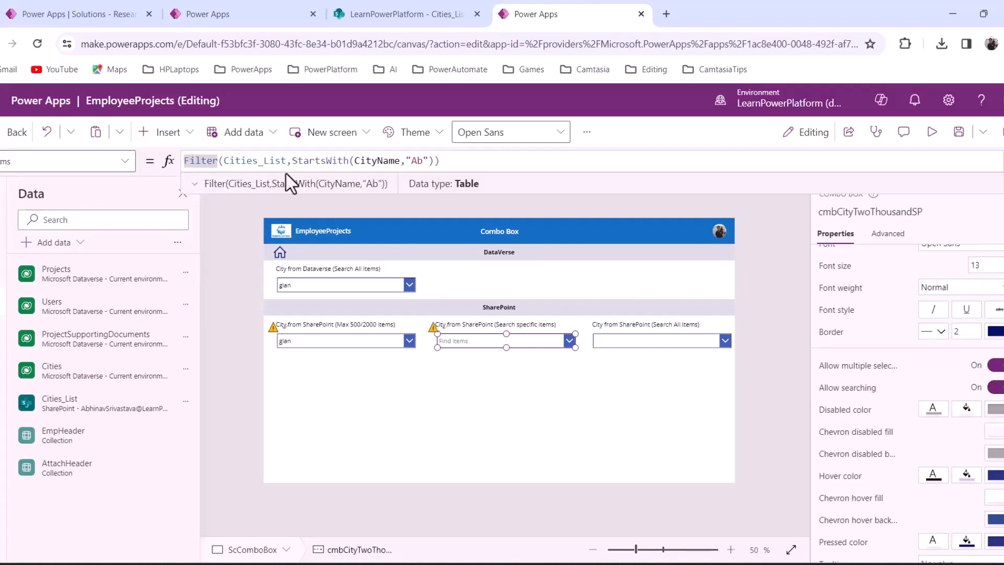
type("D")
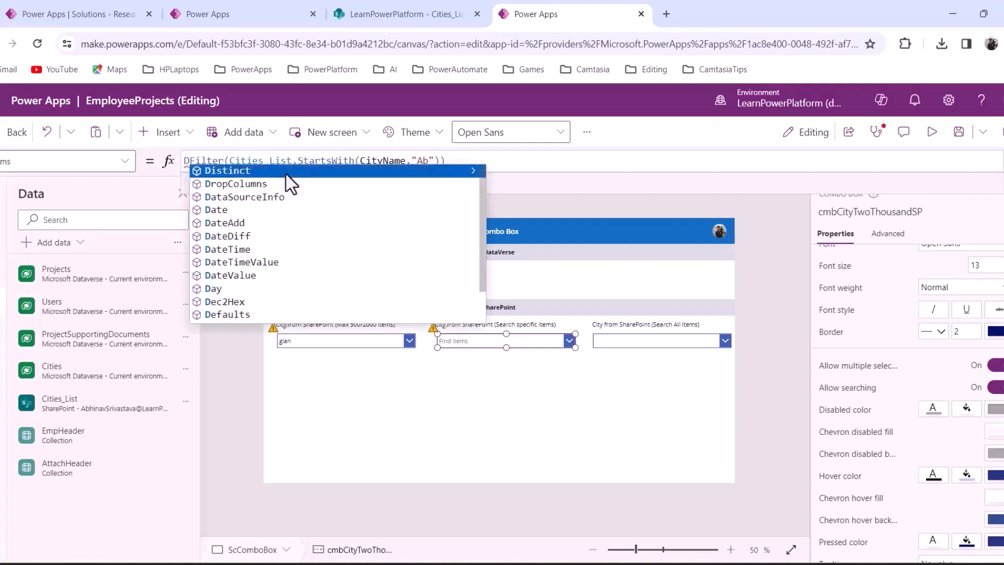
key("BackSpace")
type("Sort(")
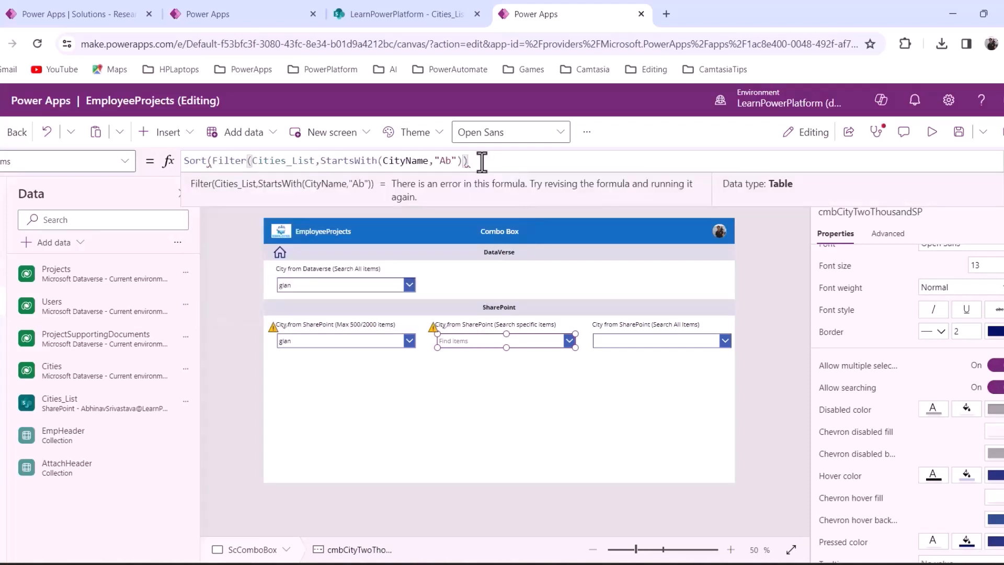
type(",")
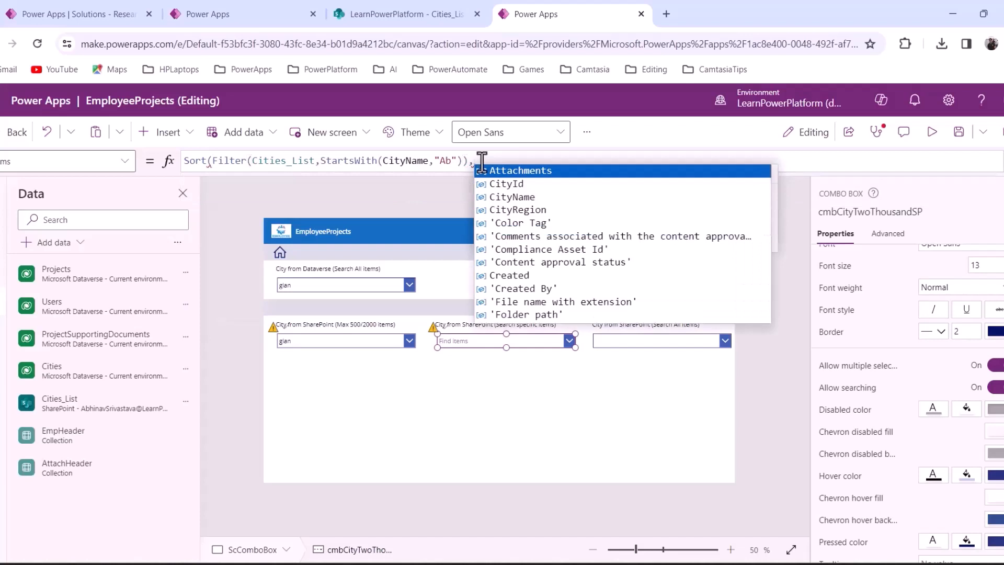
key("Down")
key("Down")
key("Tab")
type(")")
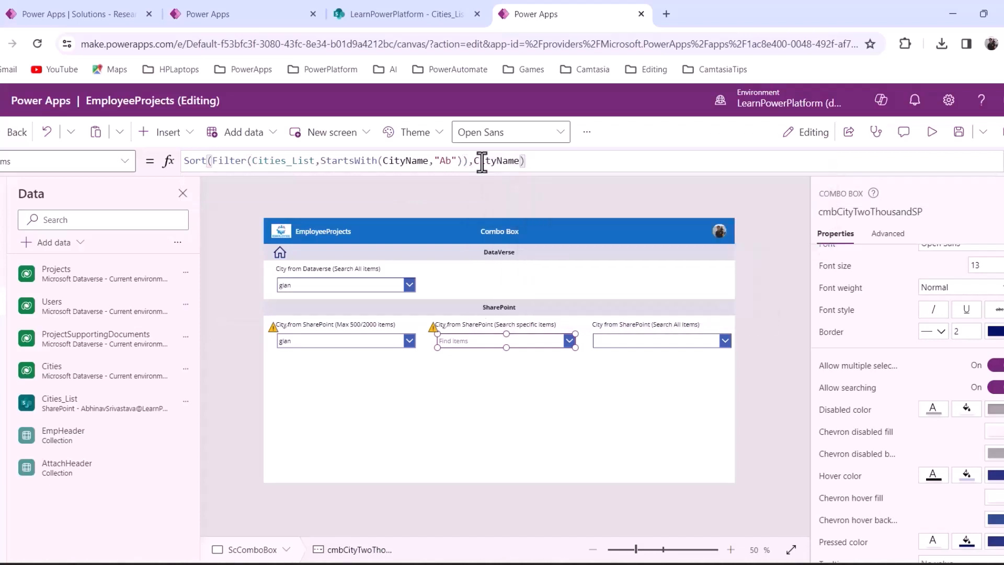
left_click(557, 398)
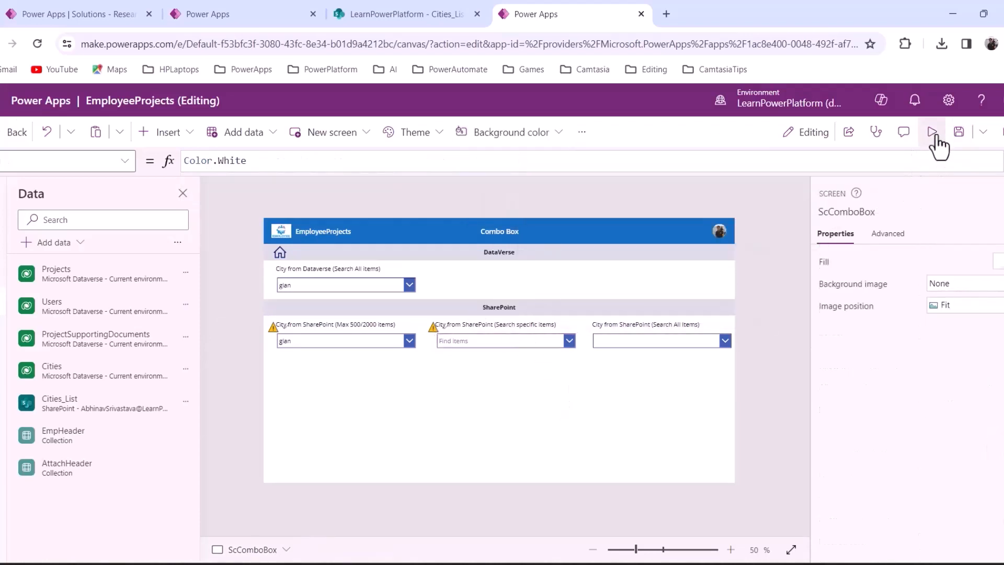
left_click(933, 134)
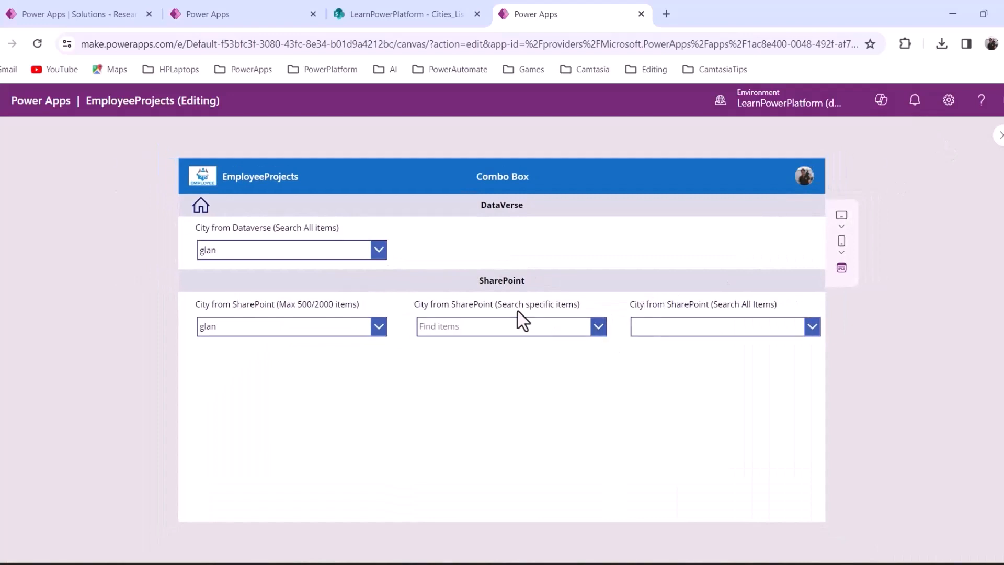
left_click(598, 334)
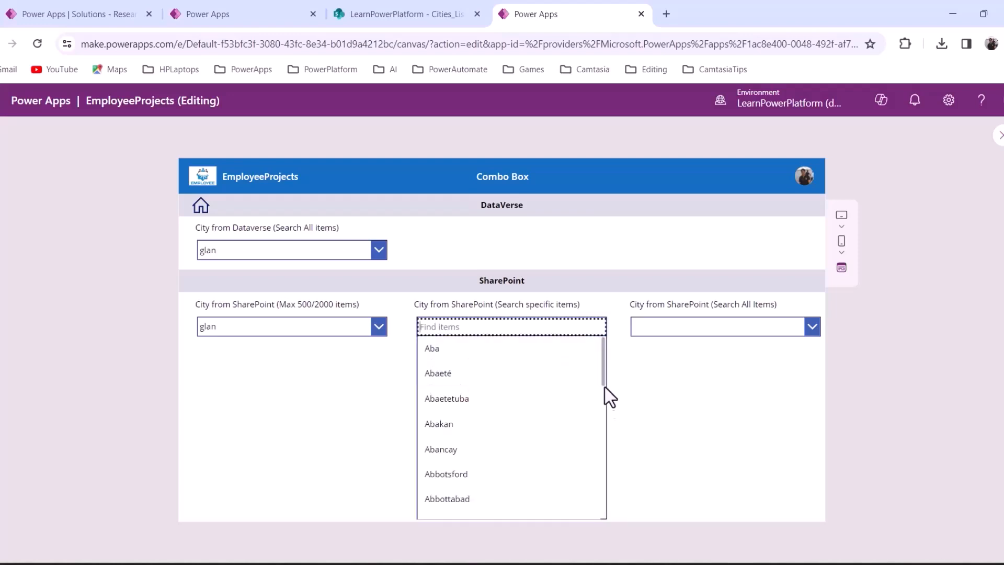
scroll(601, 408, "down", 1)
scroll(604, 428, "down", 5)
type("Abak")
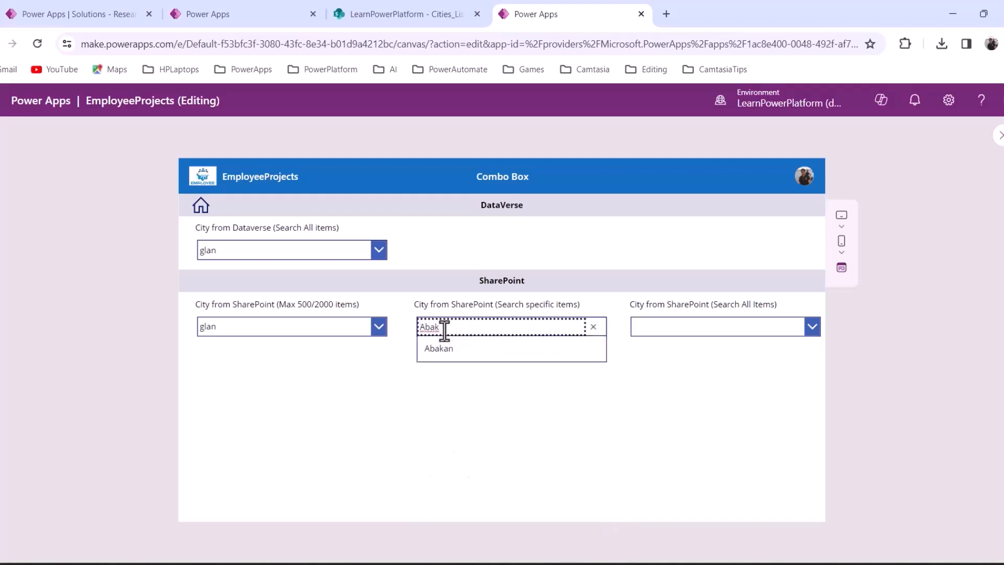
left_click(593, 326)
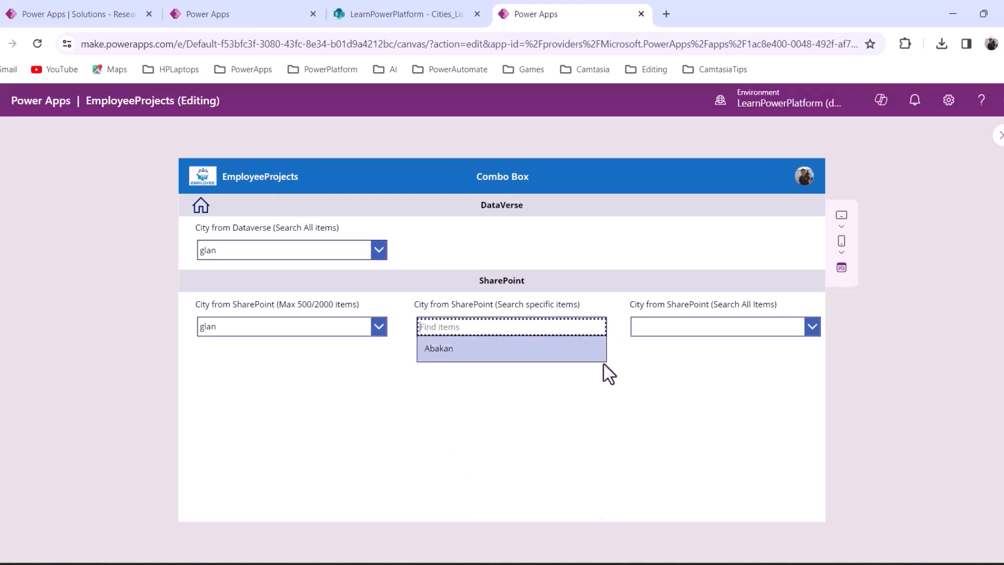
left_click(660, 396)
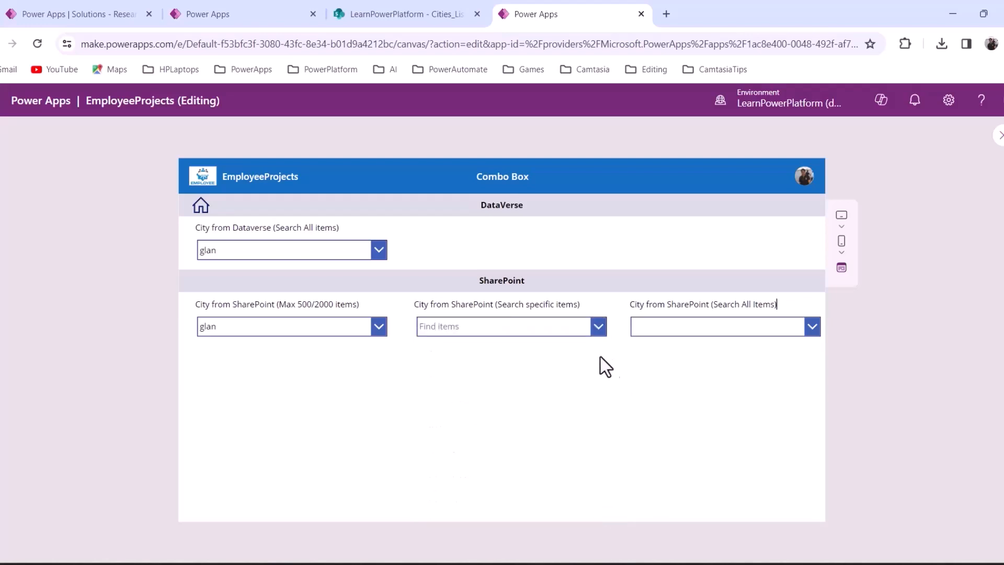
left_click(998, 135)
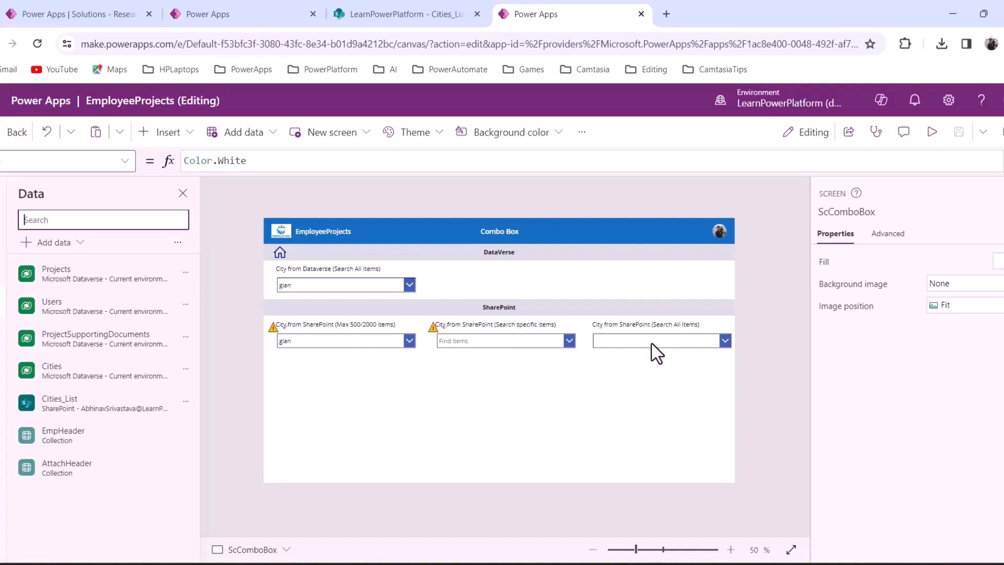
Select the Search All Items city box and set Cities_List as its data source
left_click(633, 341)
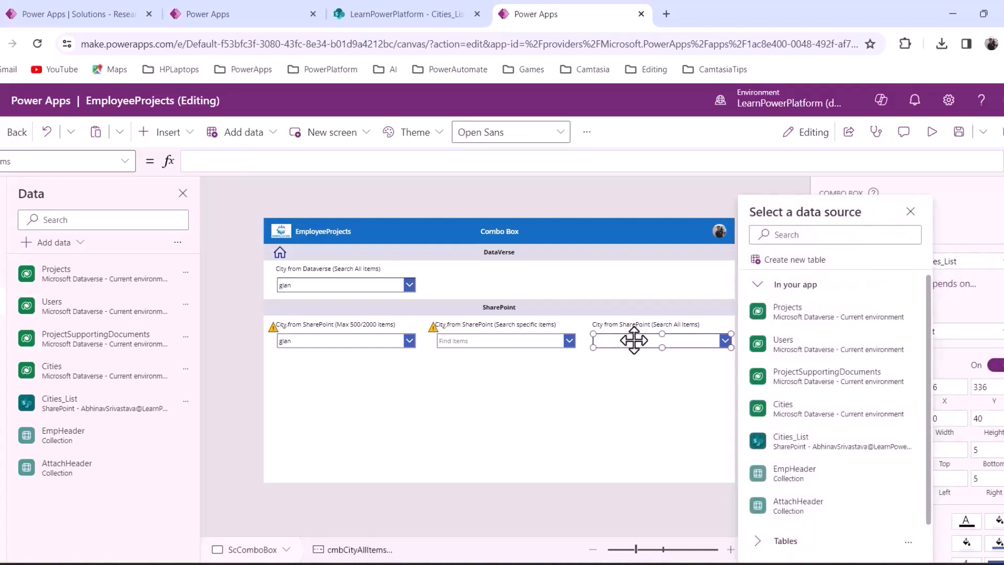
left_click(786, 445)
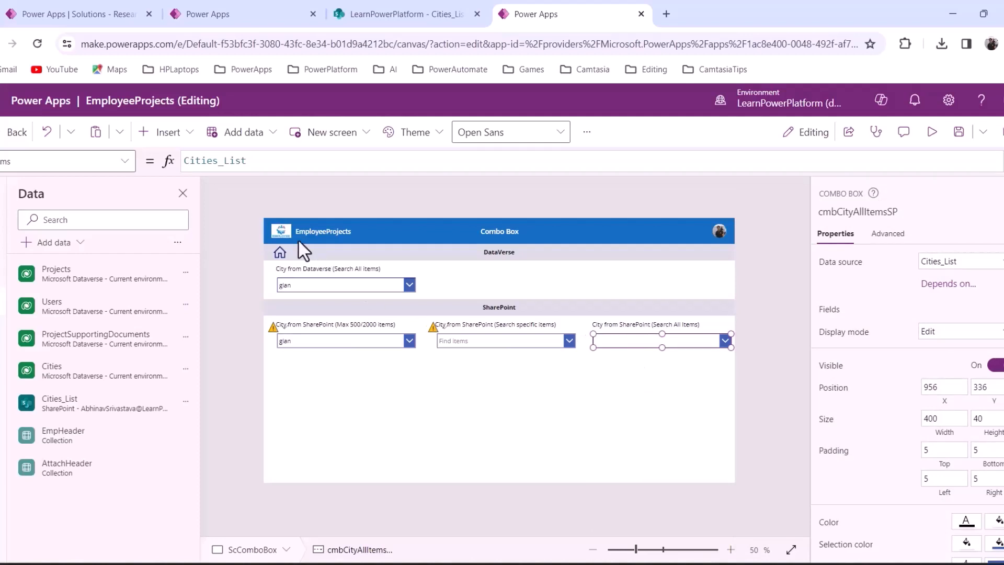
left_click(185, 162)
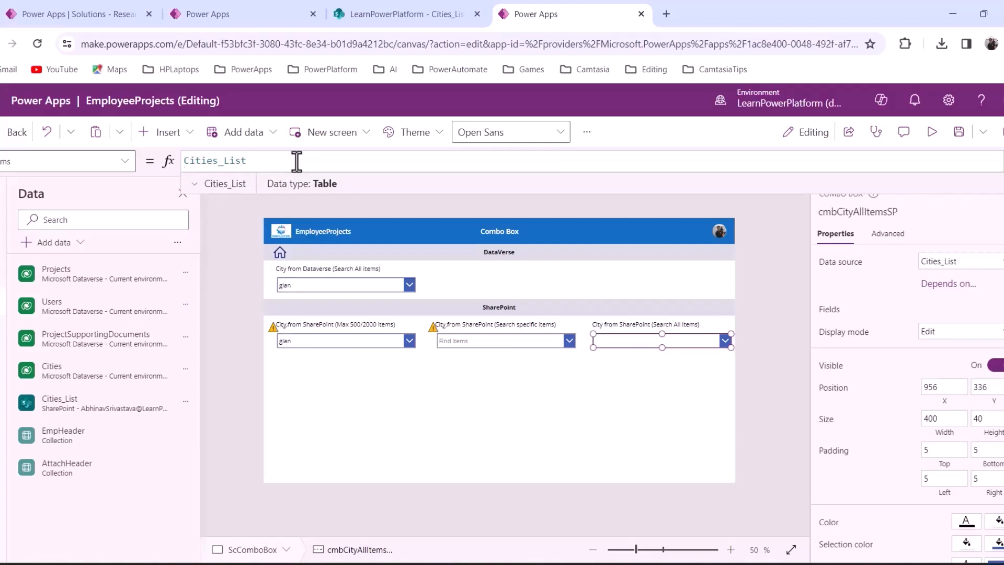
Set Items to Filter(Cities_List,StartsWith(CityName,Self.SearchText))
type("Filter")
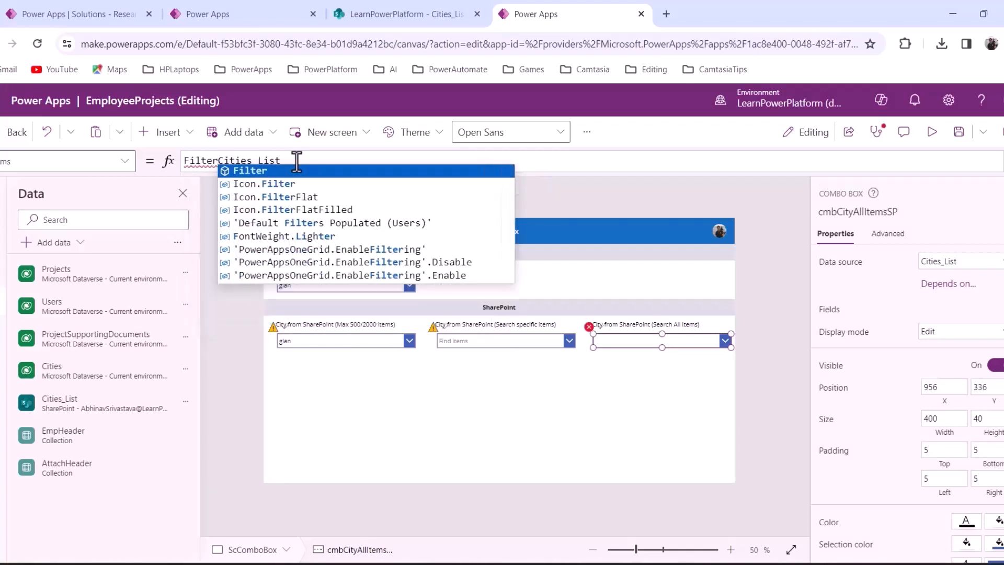
type("(")
left_click(296, 160)
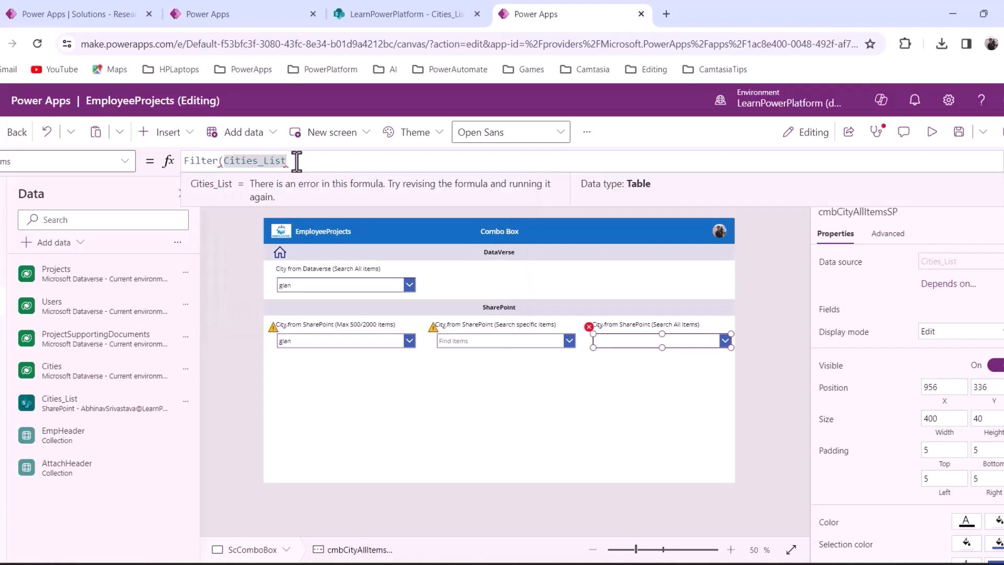
type(",Starts")
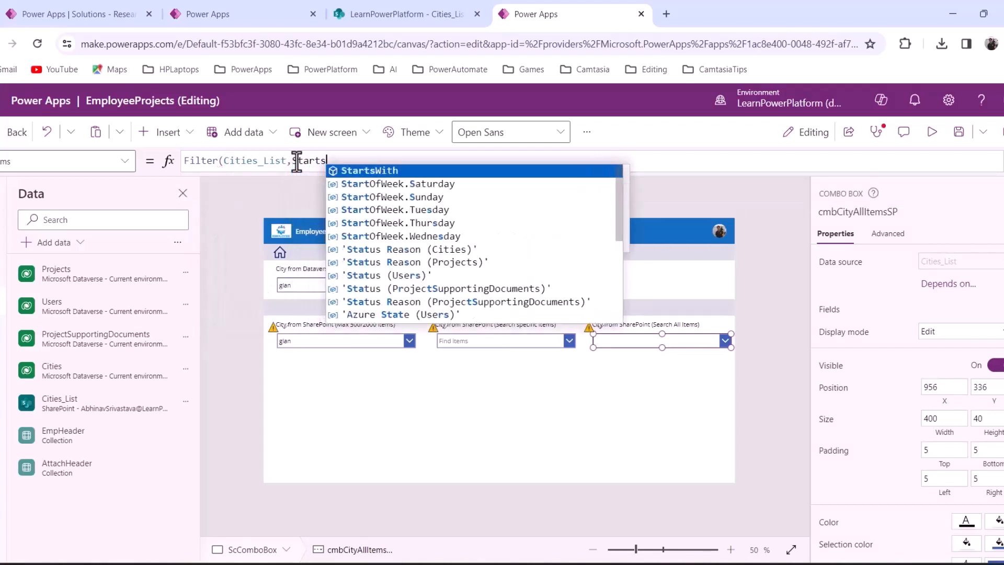
key("Tab")
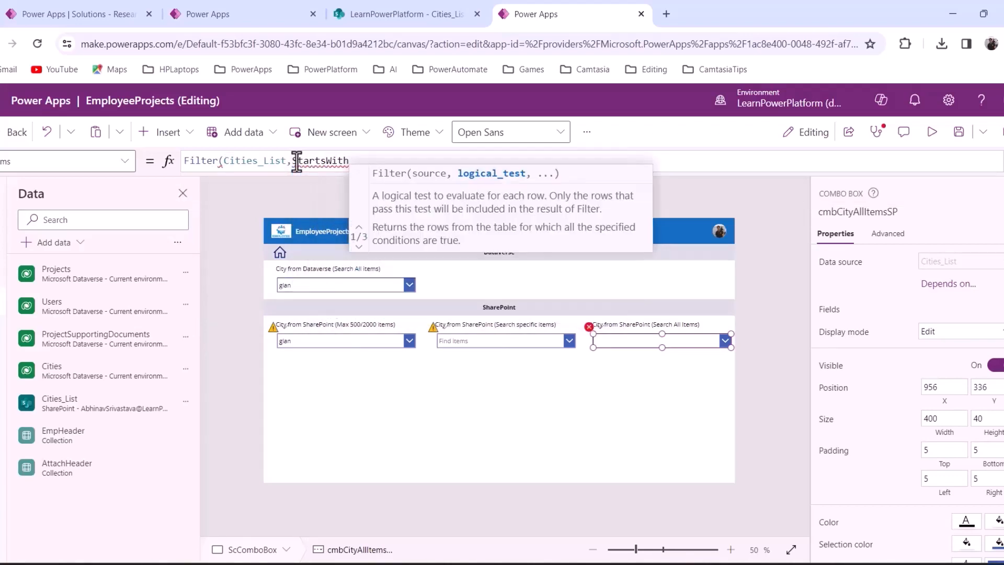
type("(")
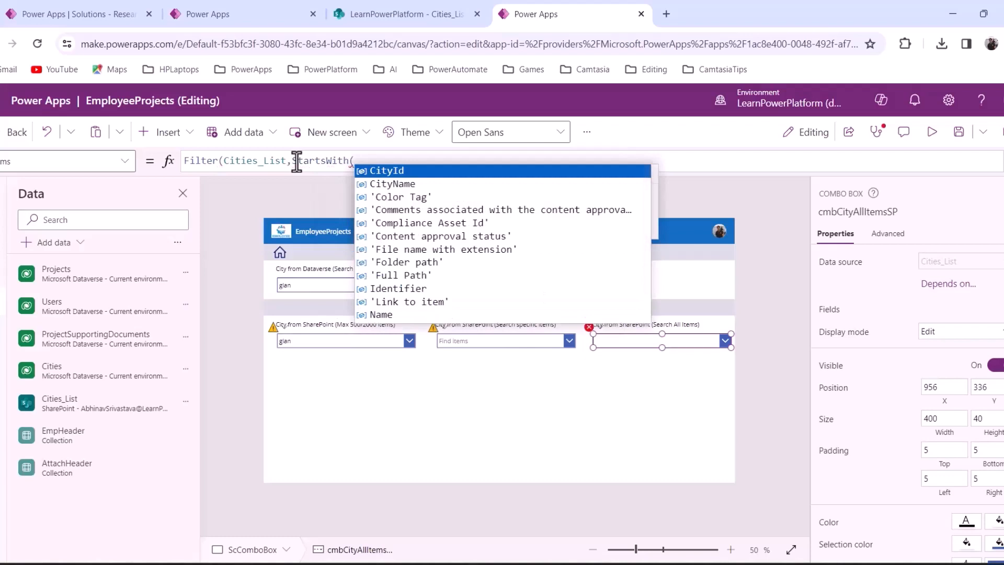
key("Down")
key("Tab")
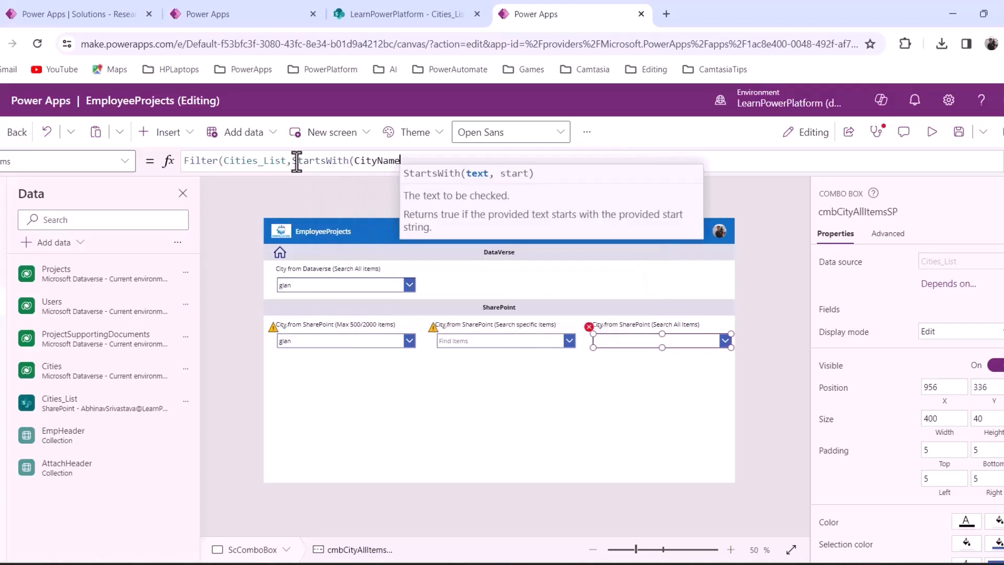
type(",")
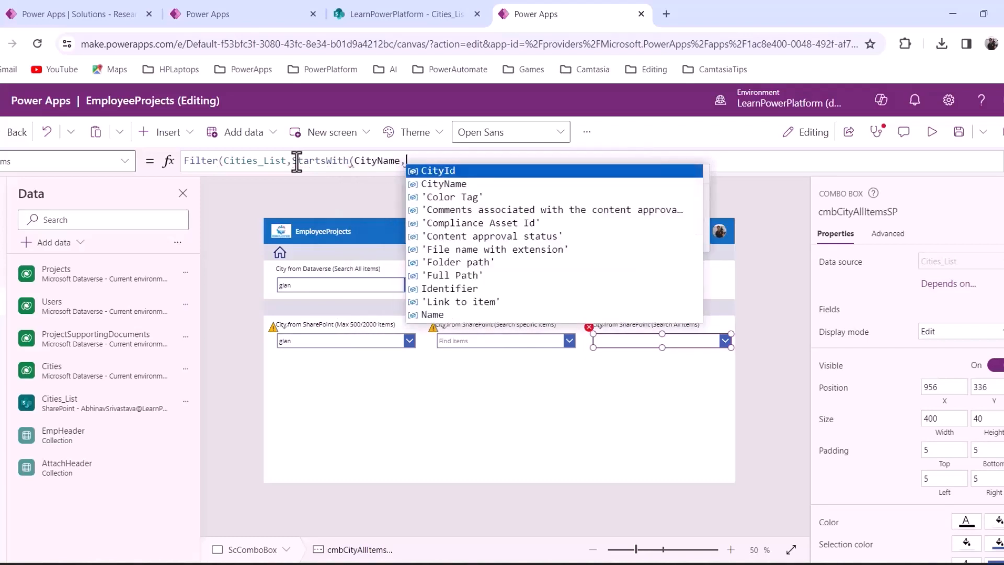
type("Self")
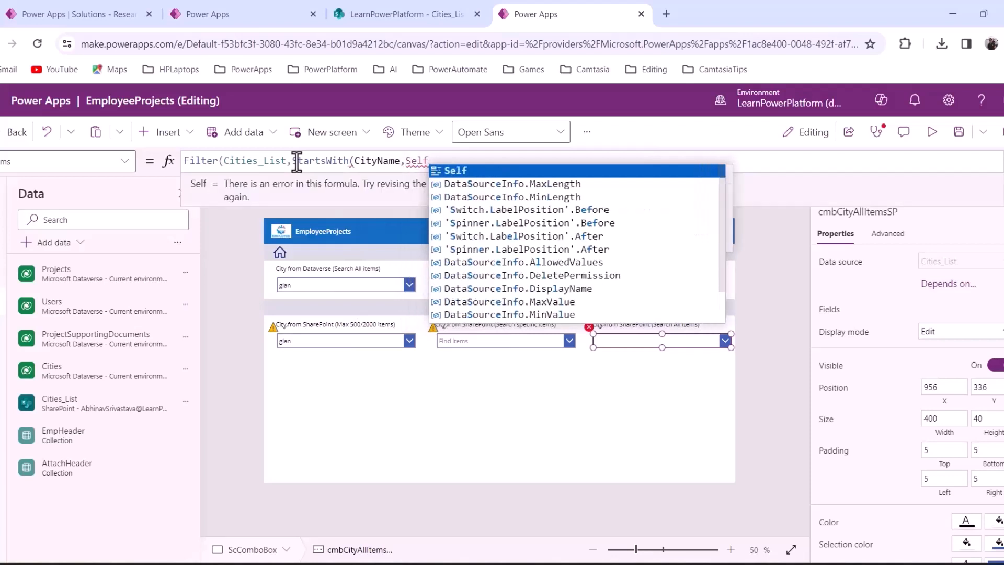
type(".")
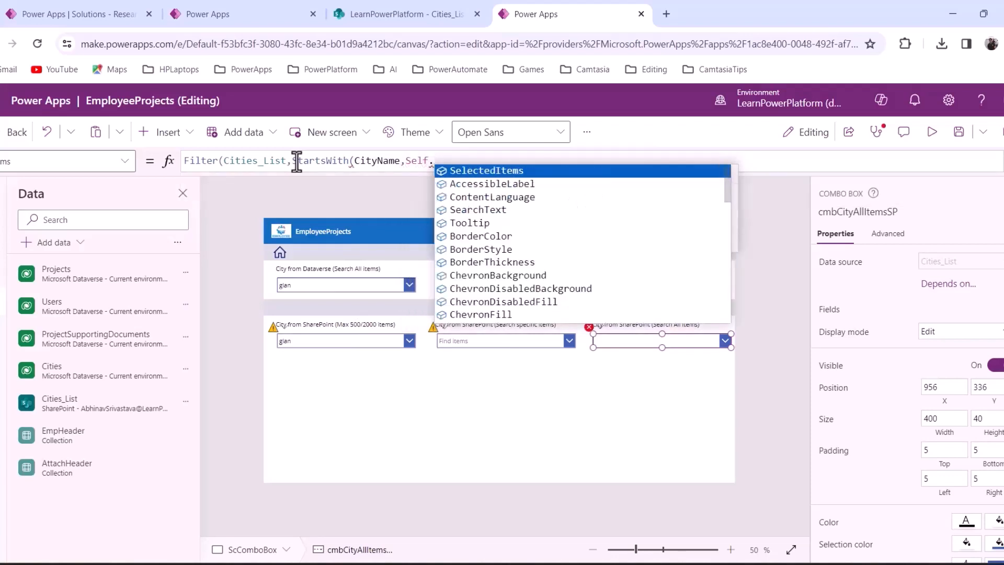
type("Searc")
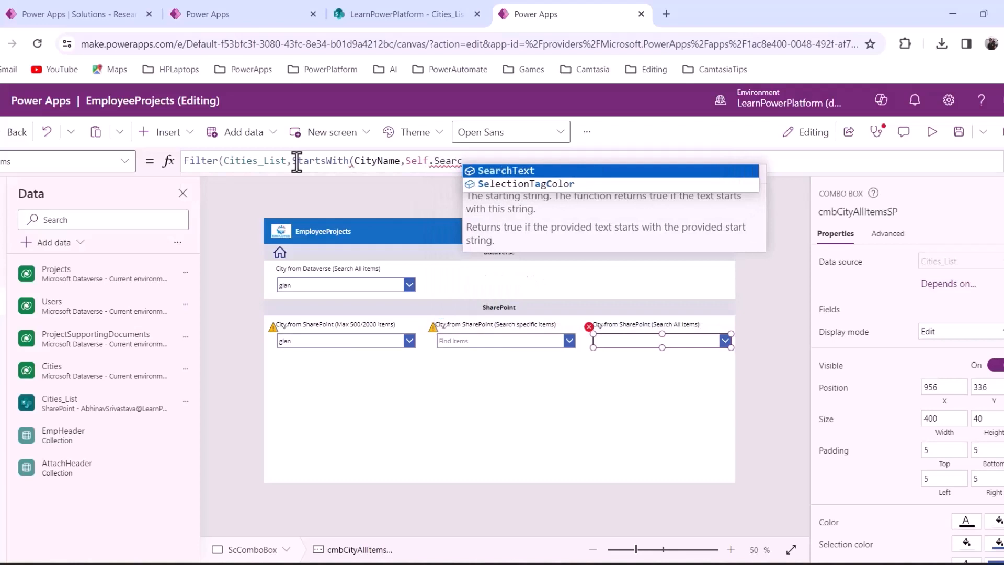
type("h")
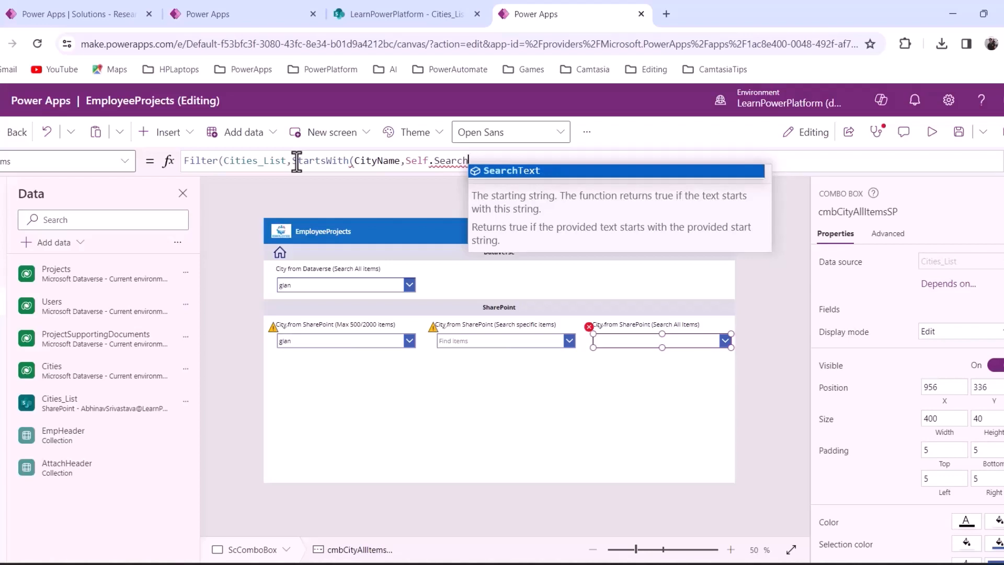
key("Tab")
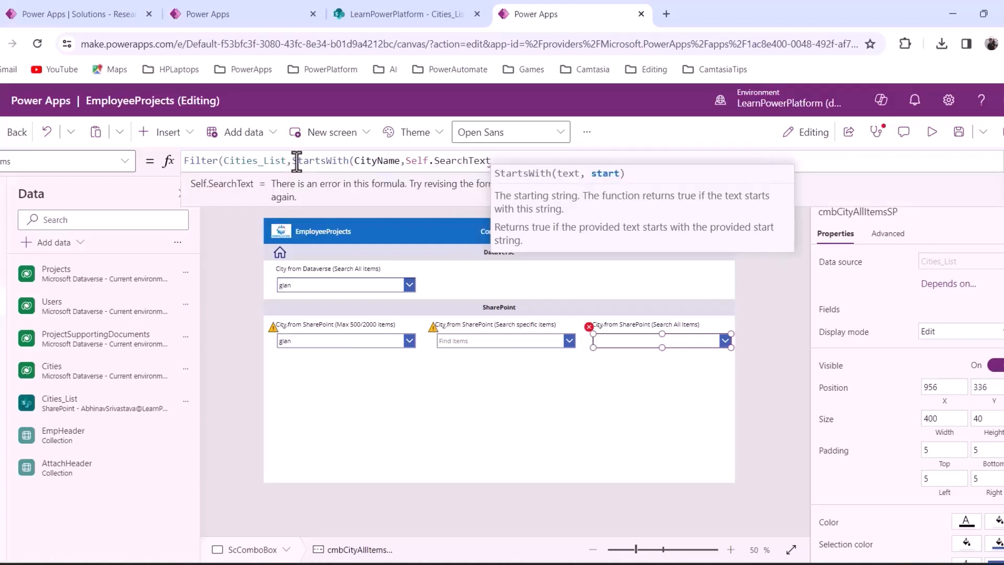
type("))")
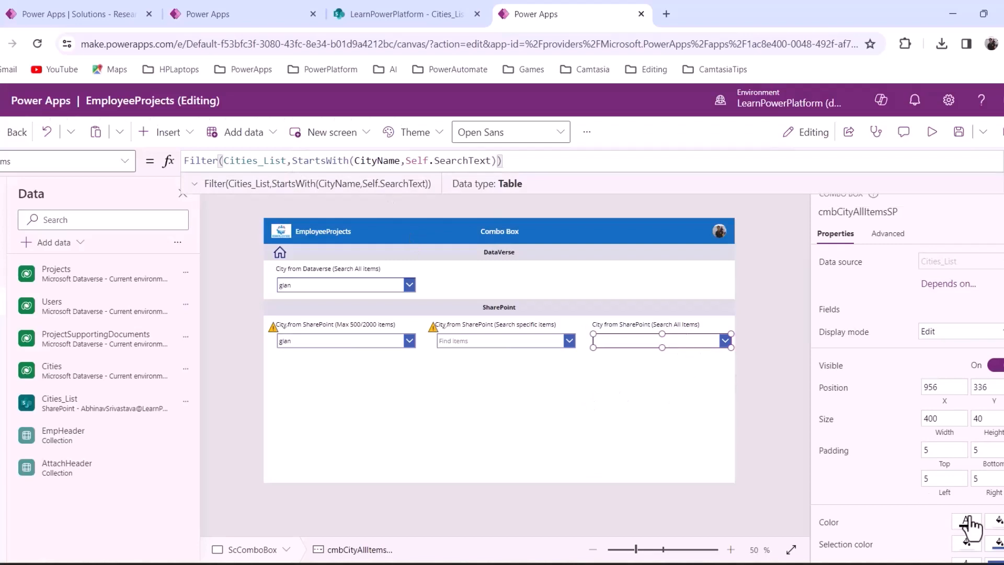
Turn on Allow searching for the Search All Items city box
scroll(983, 527, "down", 5)
scroll(998, 526, "down", 1)
left_click(995, 456)
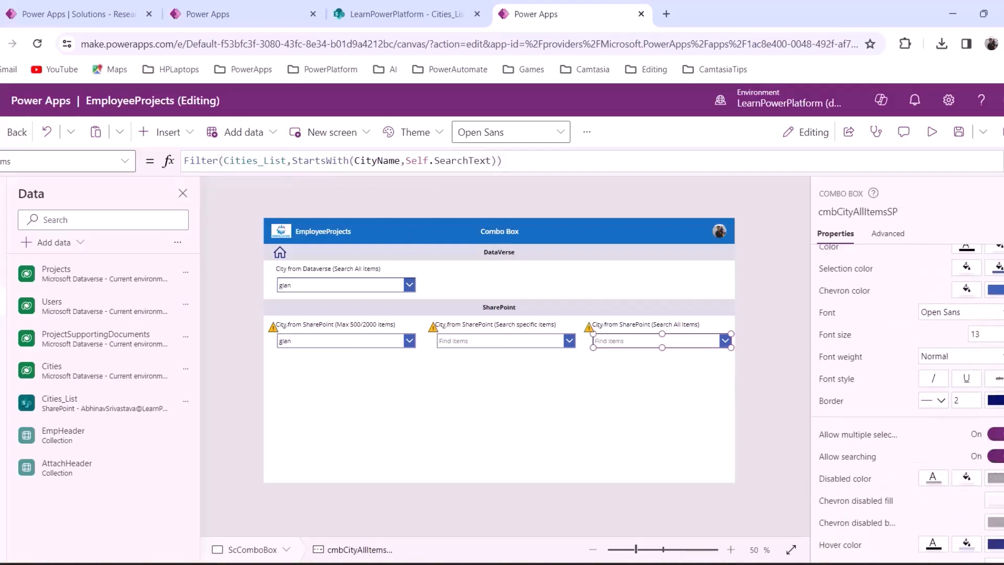
Change the all-items city box Items formula to Sort(Filter(Cities_List,StartsWith(CityName,Self.SearchText)),CityName)
left_click(523, 162)
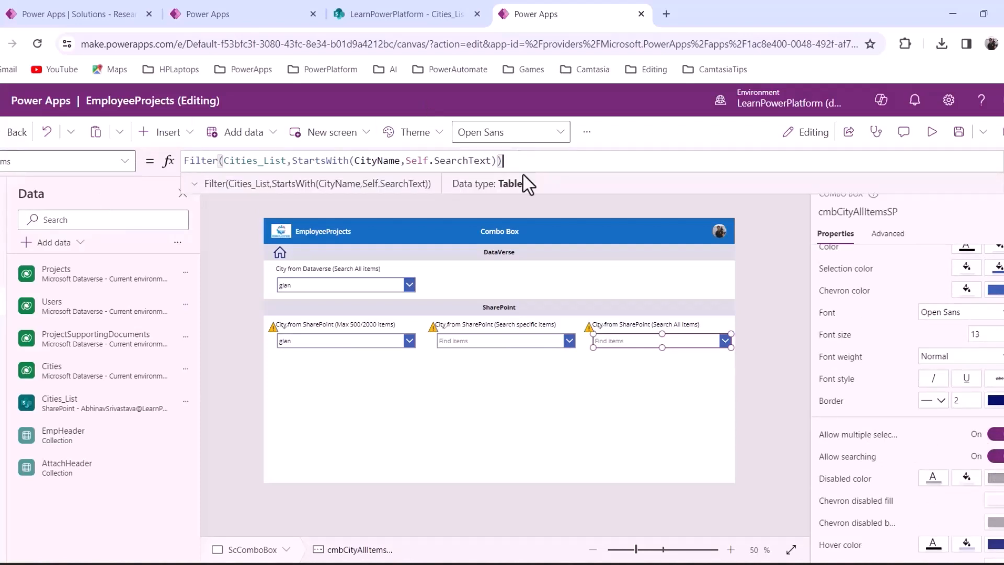
key("Home")
type("Sort(")
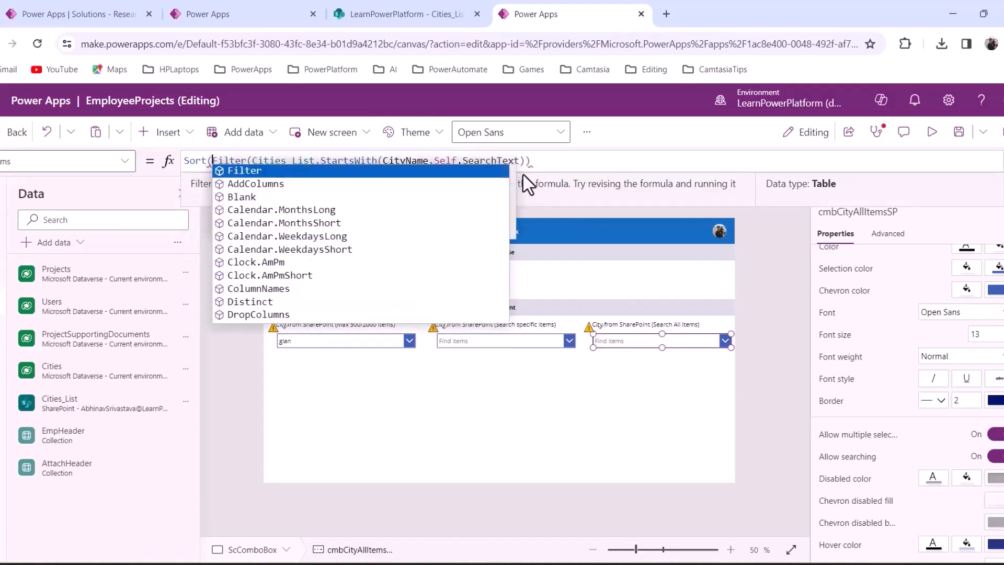
key("End")
type(",")
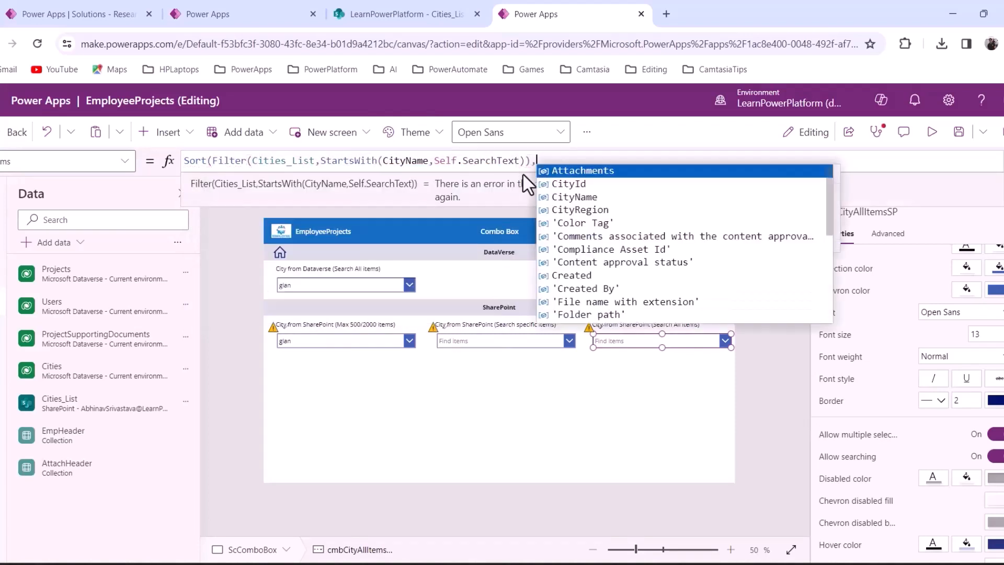
type("CityName")
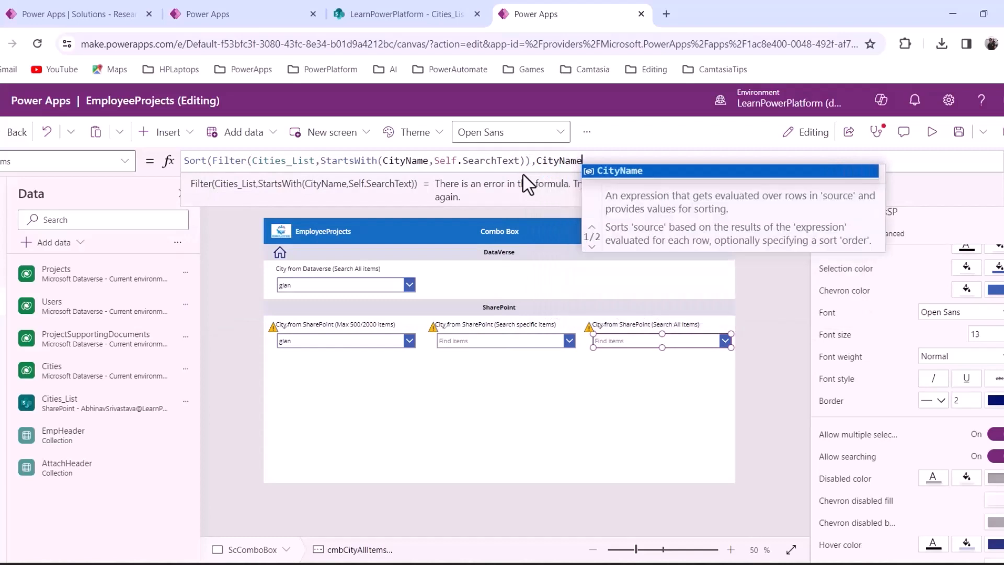
type(")")
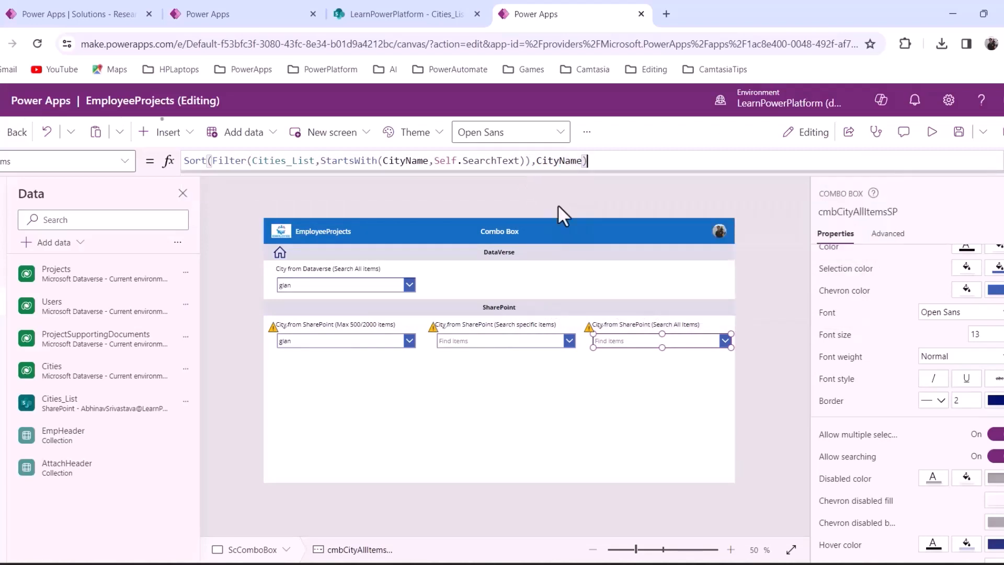
left_click(644, 392)
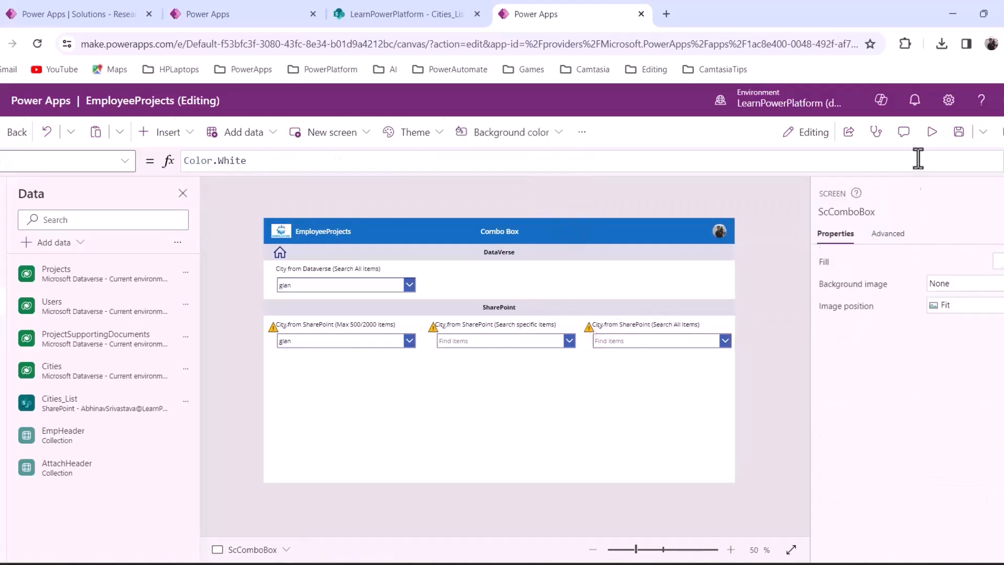
Preview the app and search 'gla' in the all-items SharePoint city box
left_click(932, 135)
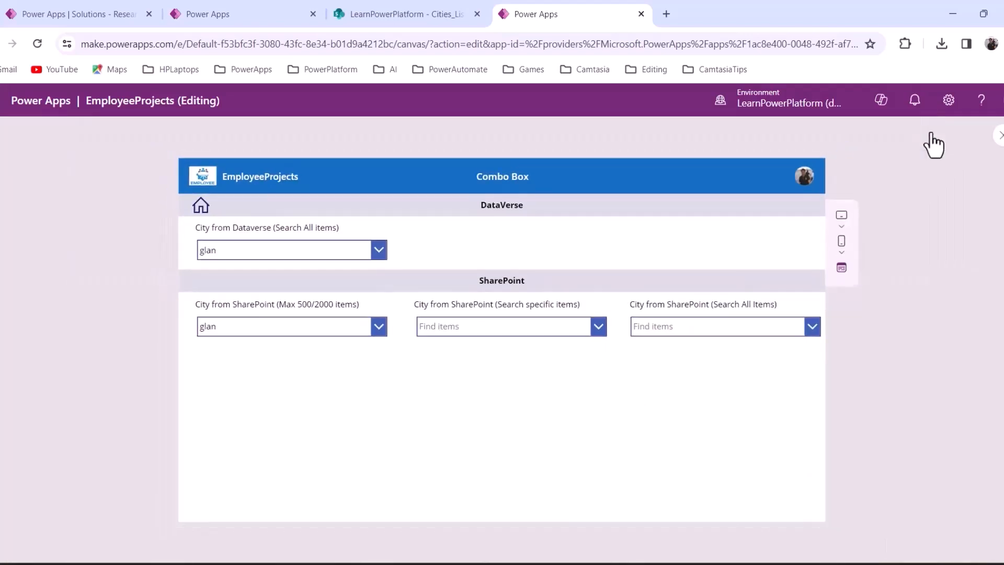
left_click(674, 325)
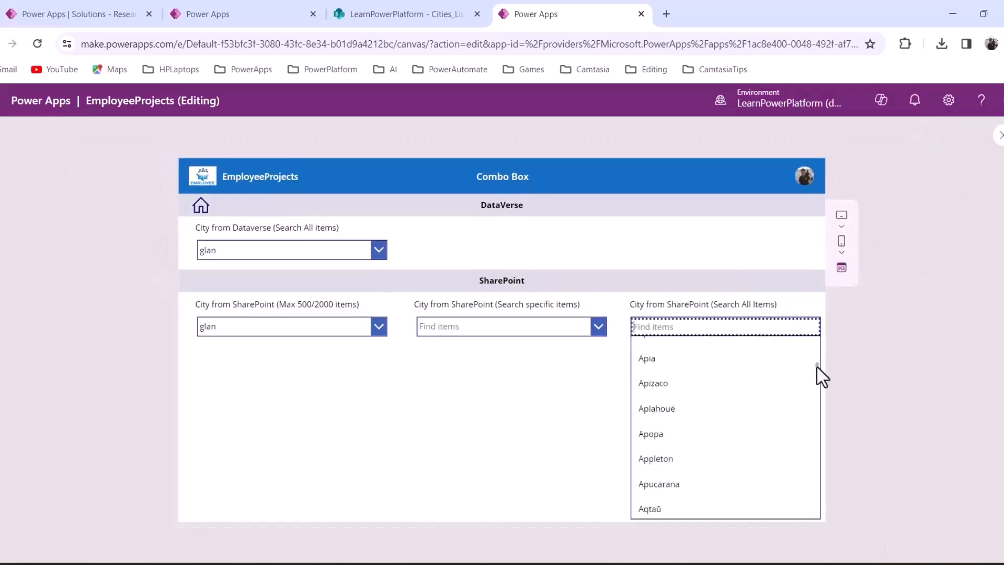
left_click_drag(821, 375, 818, 520)
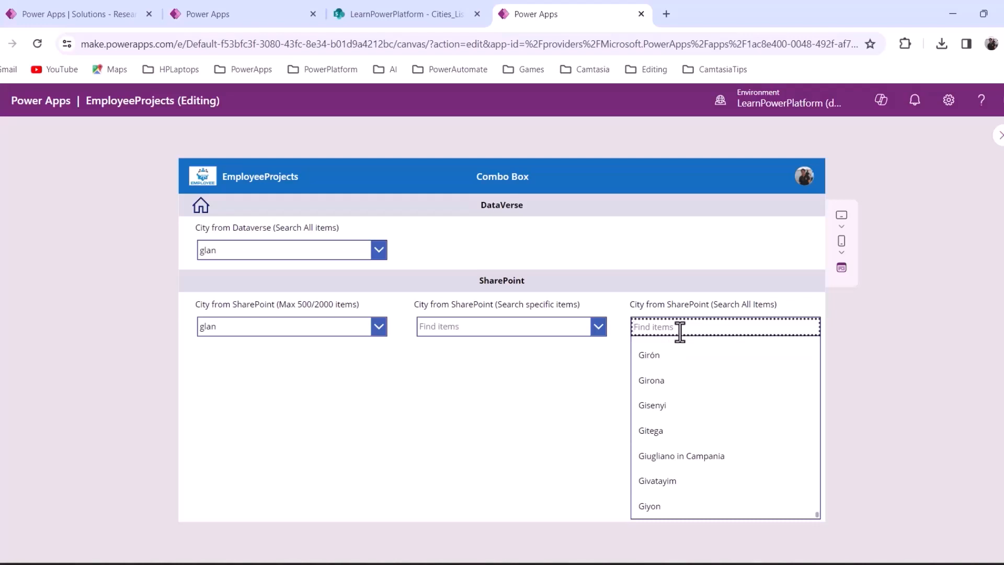
type("gla")
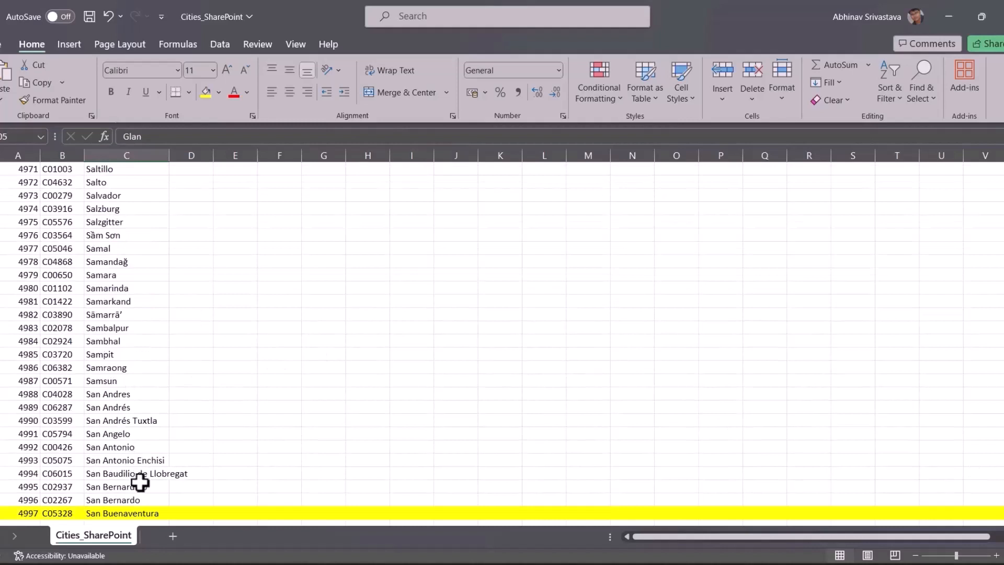
Copy the city name San Buenaventura from the Excel list
left_click(141, 513)
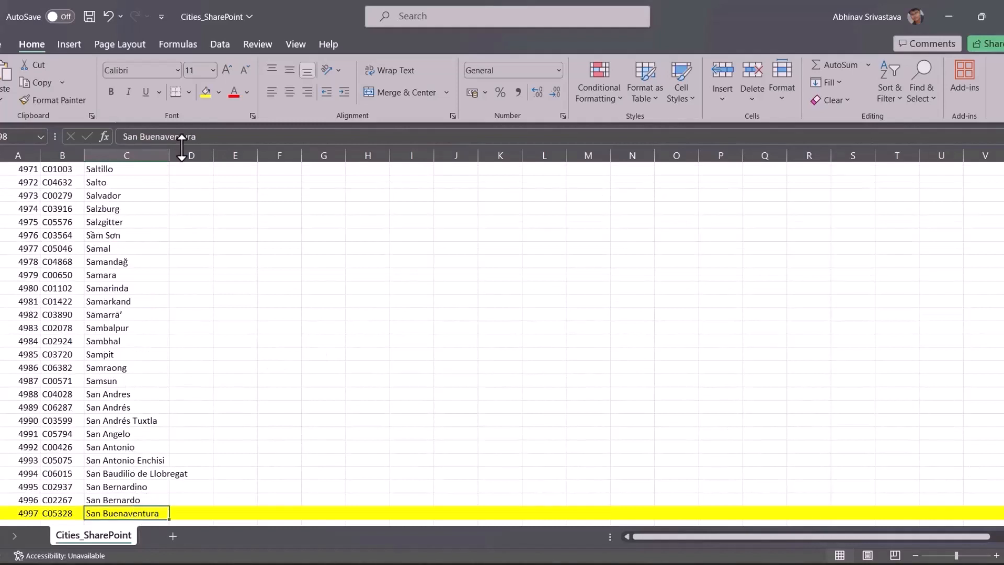
left_click_drag(198, 136, 121, 136)
key("ctrl+c")
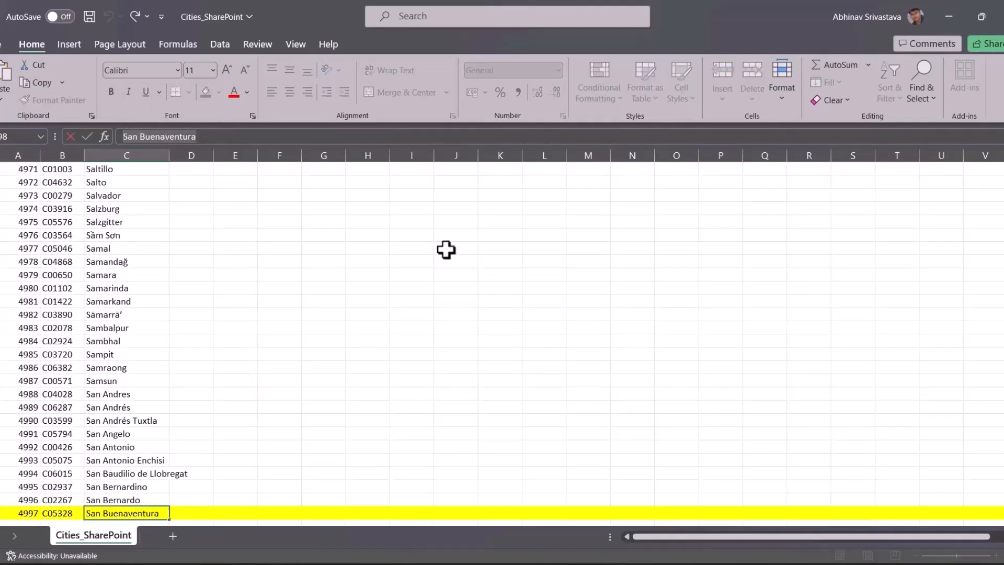
key("alt+Tab")
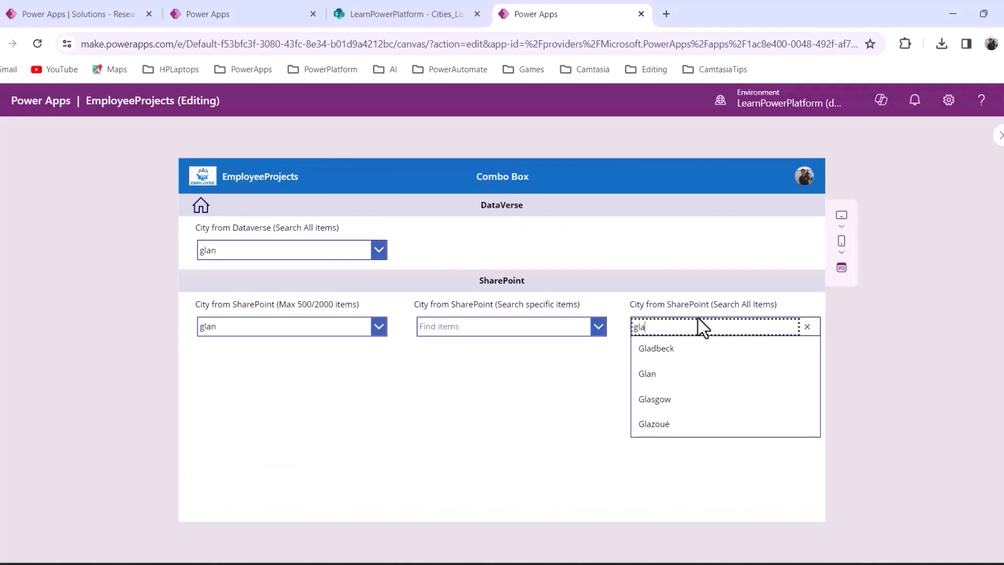
Paste San Buenaventura into the all-items city search and select it
left_click_drag(647, 326, 628, 334)
key("ctrl+v")
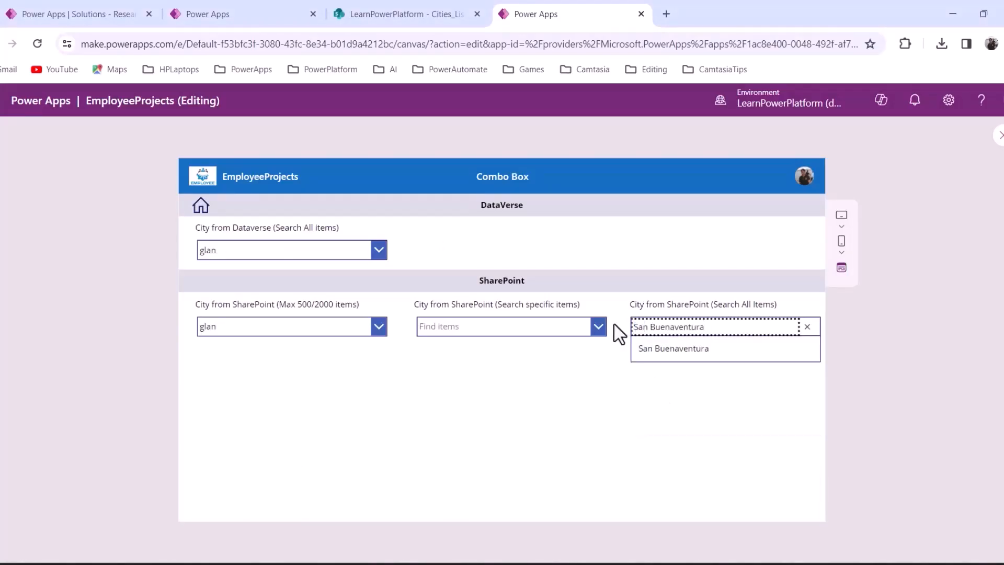
left_click(644, 353)
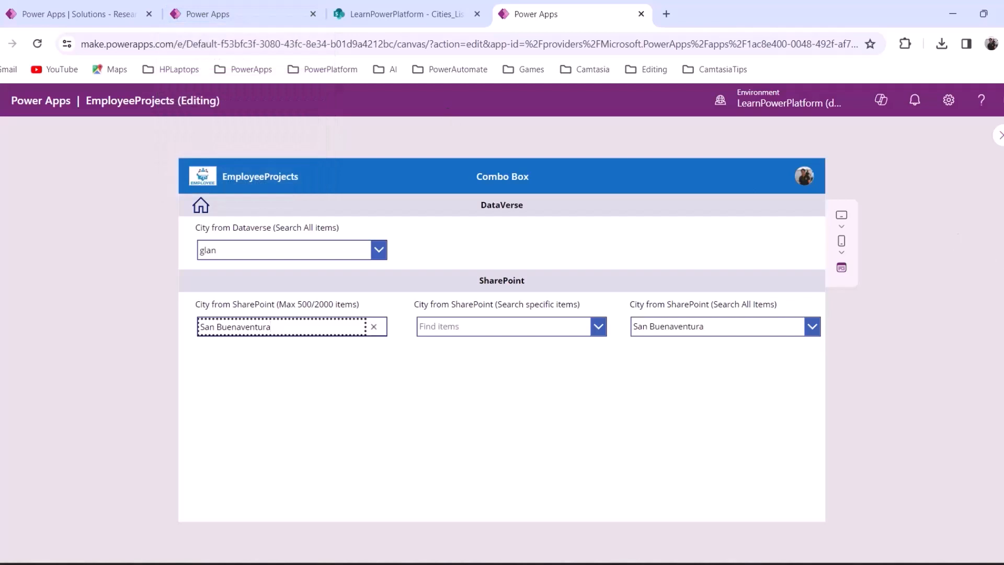
Exit preview and deselect the all-items SharePoint combo box
key("Escape")
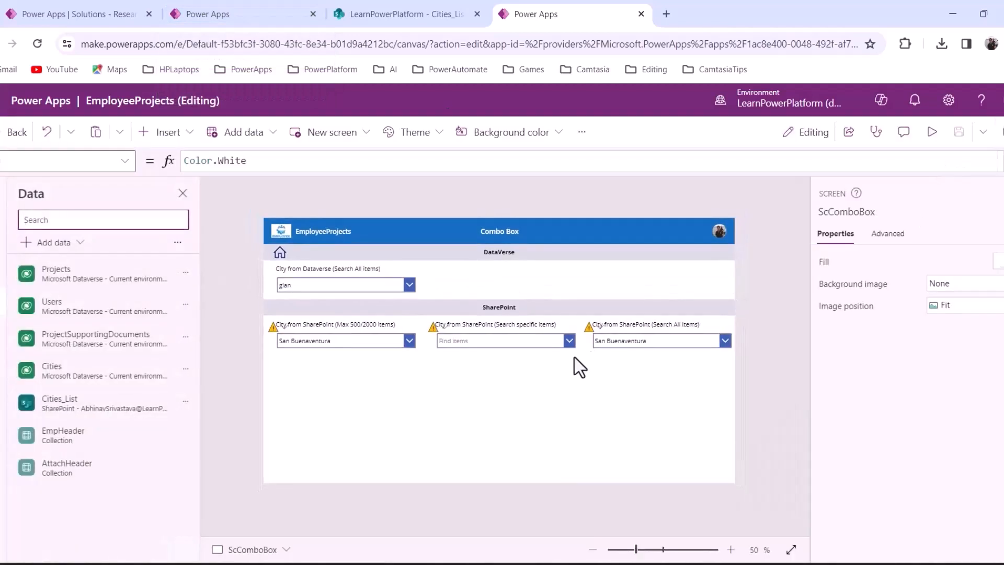
left_click(627, 341)
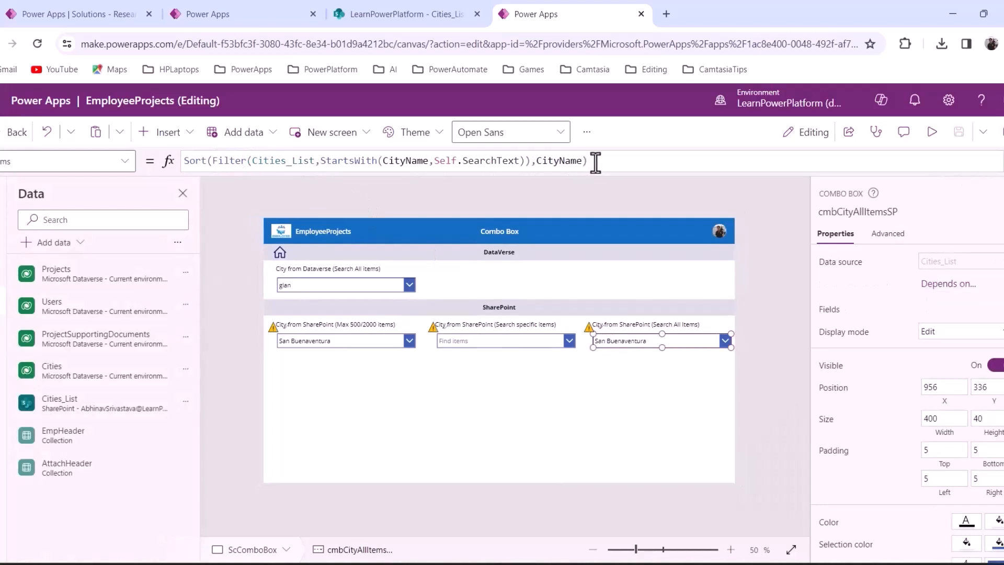
left_click(468, 385)
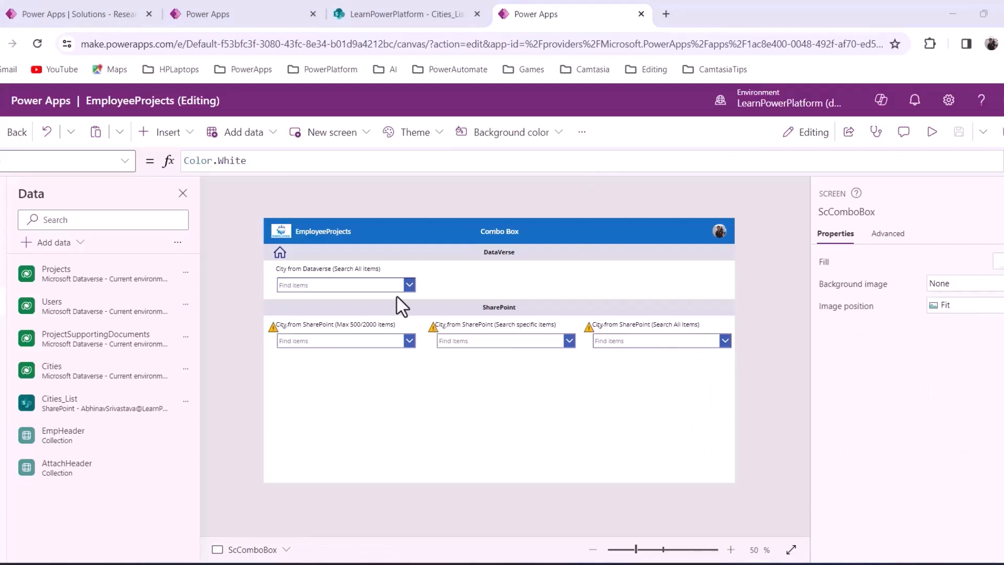
Preview the app and choose A Coruña, then Aba, in the Dataverse city box
left_click(347, 288)
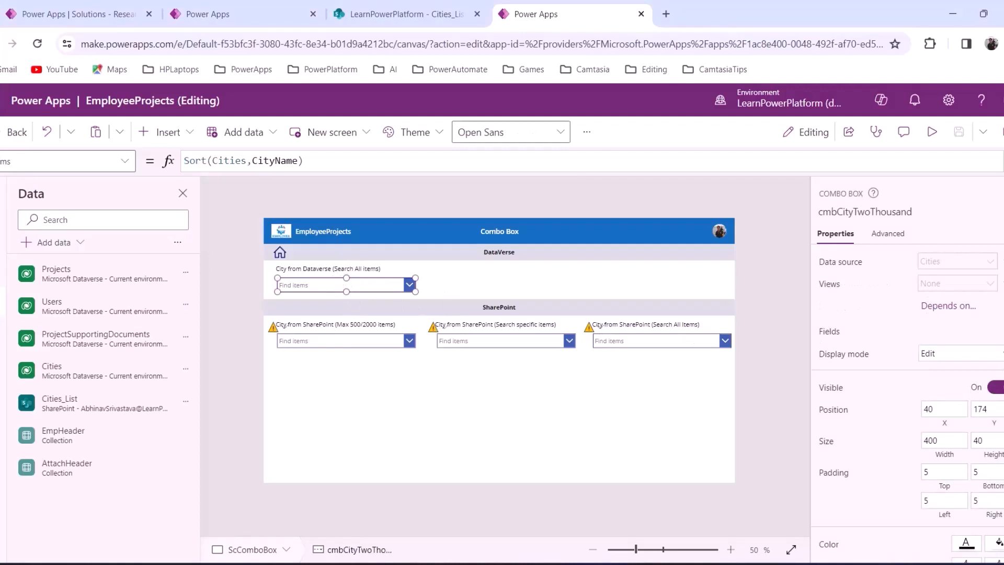
scroll(977, 479, "down", 5)
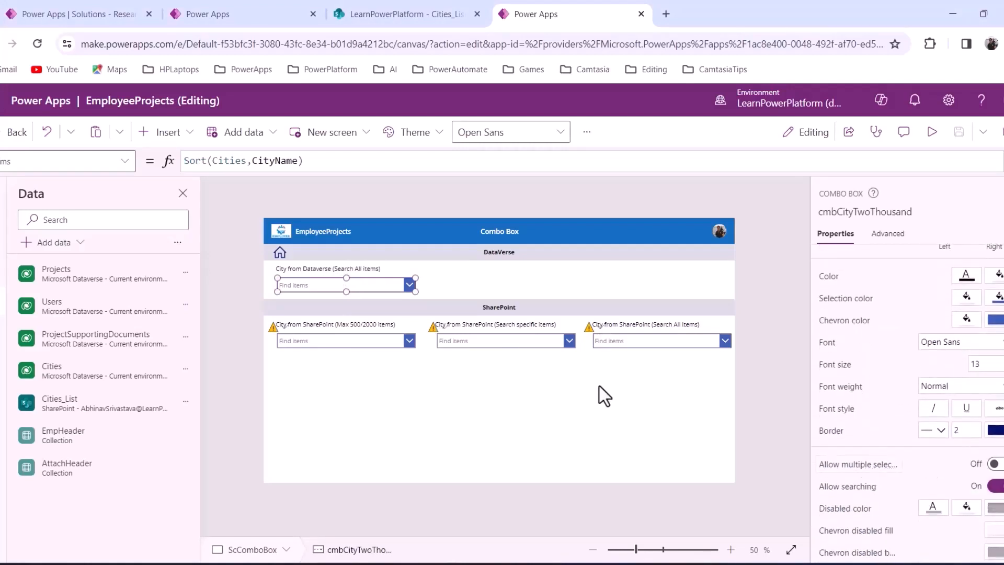
left_click(932, 132)
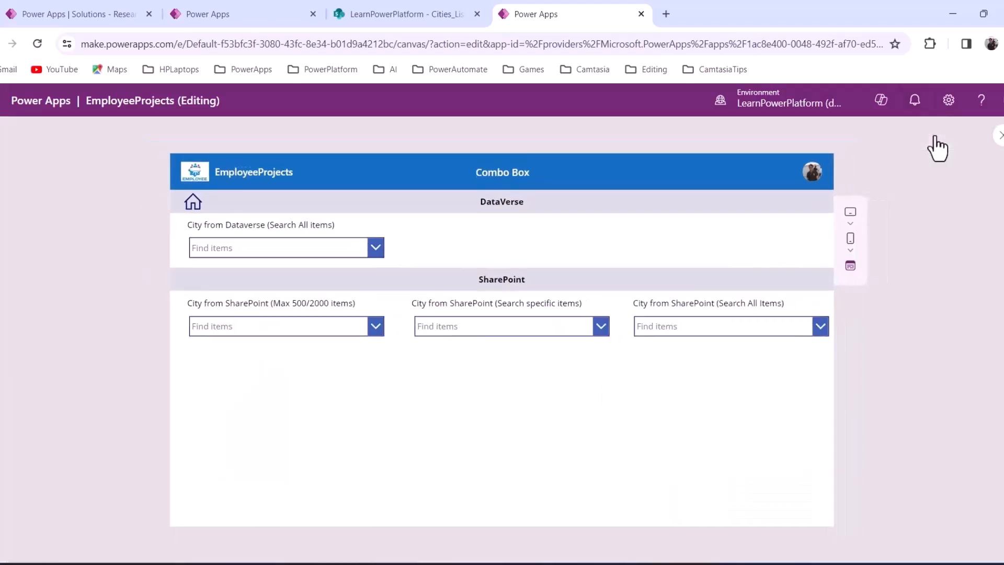
left_click(379, 251)
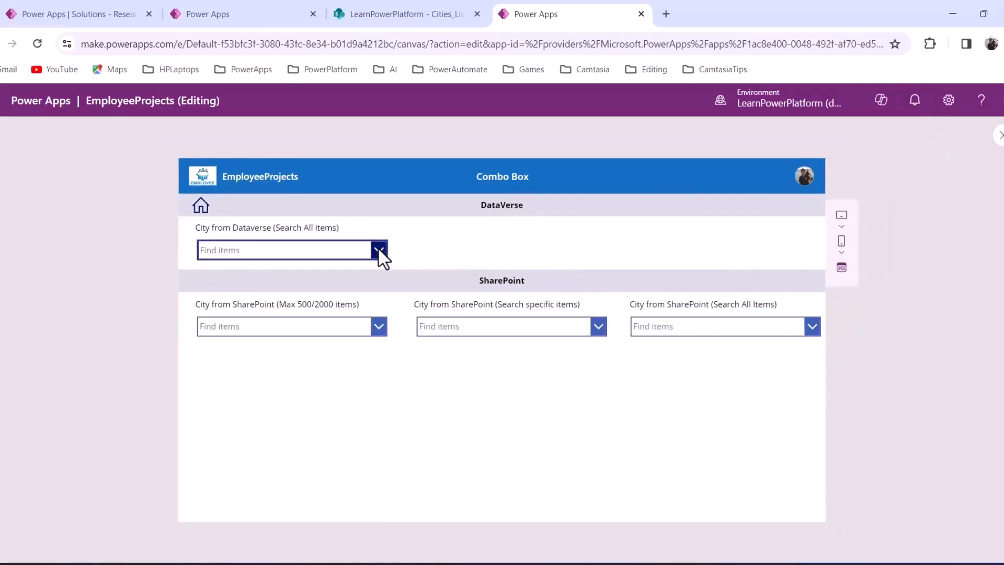
left_click(379, 251)
left_click(250, 281)
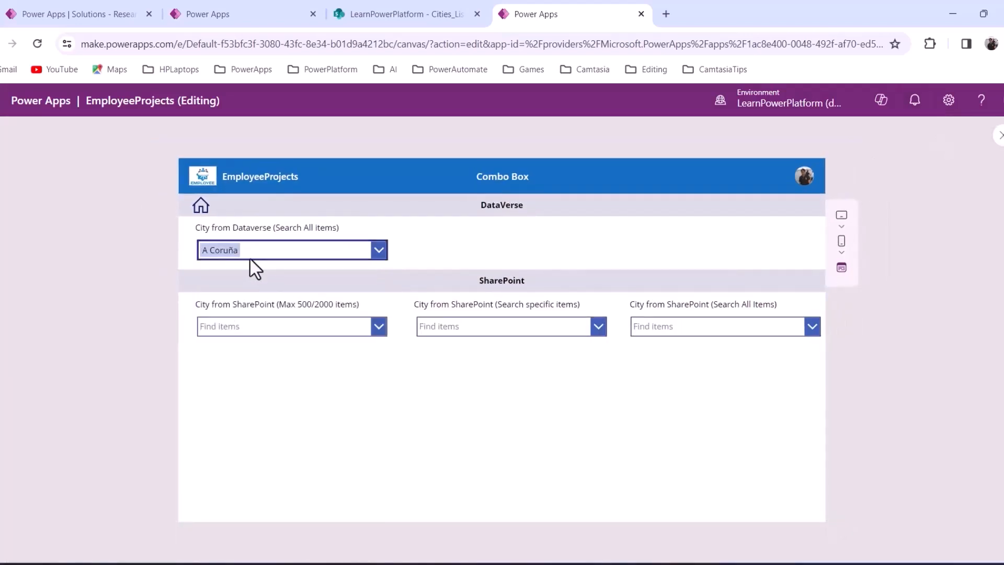
left_click(375, 250)
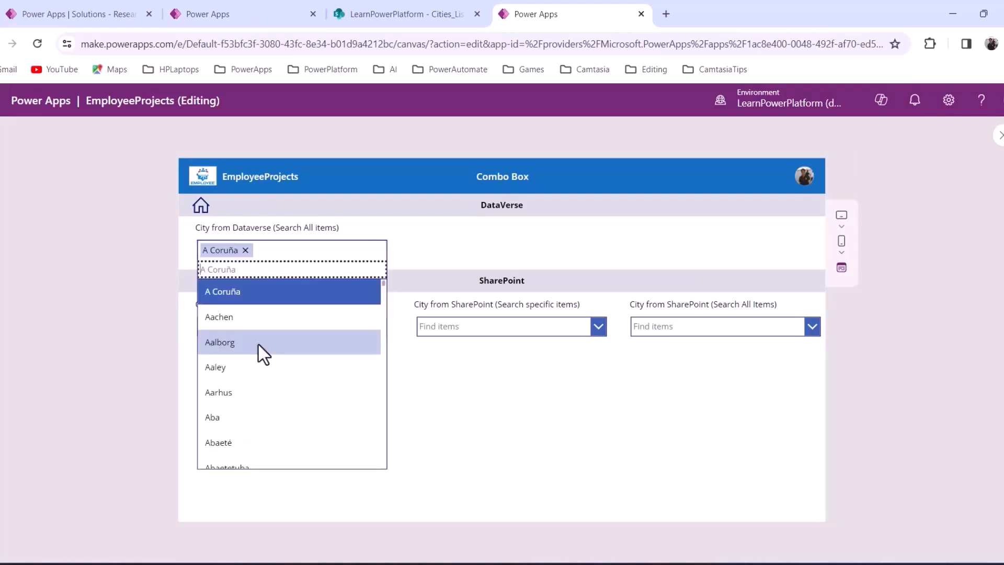
left_click(213, 417)
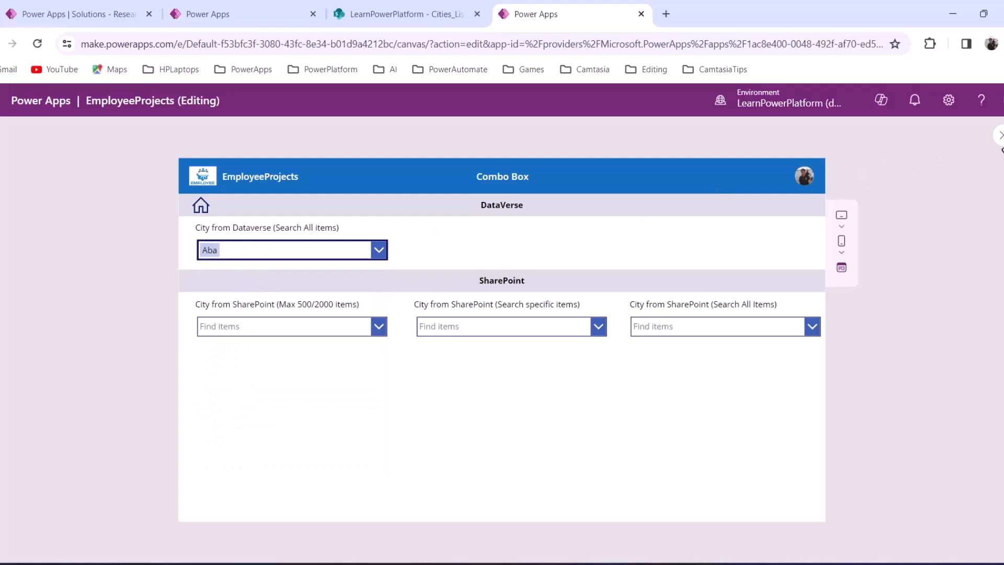
left_click(1000, 137)
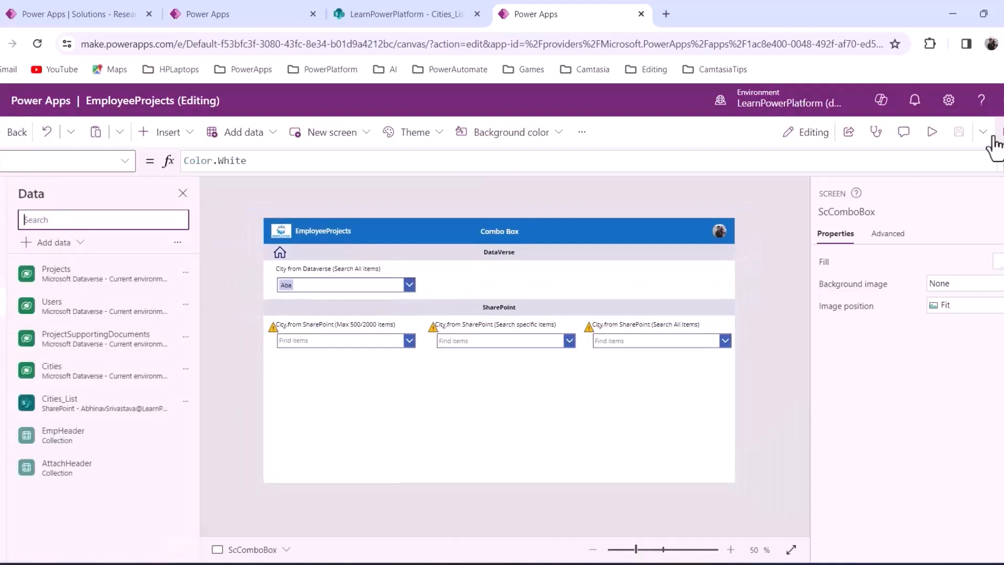
Turn on Allow multiple selections for the Dataverse city combo box
left_click(356, 290)
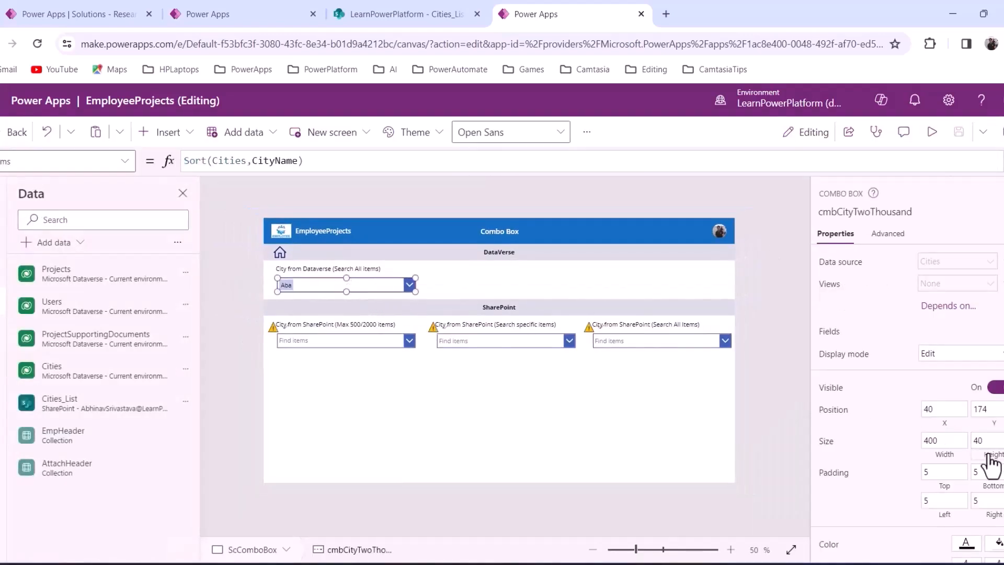
scroll(988, 450, "down", 5)
scroll(994, 470, "down", 1)
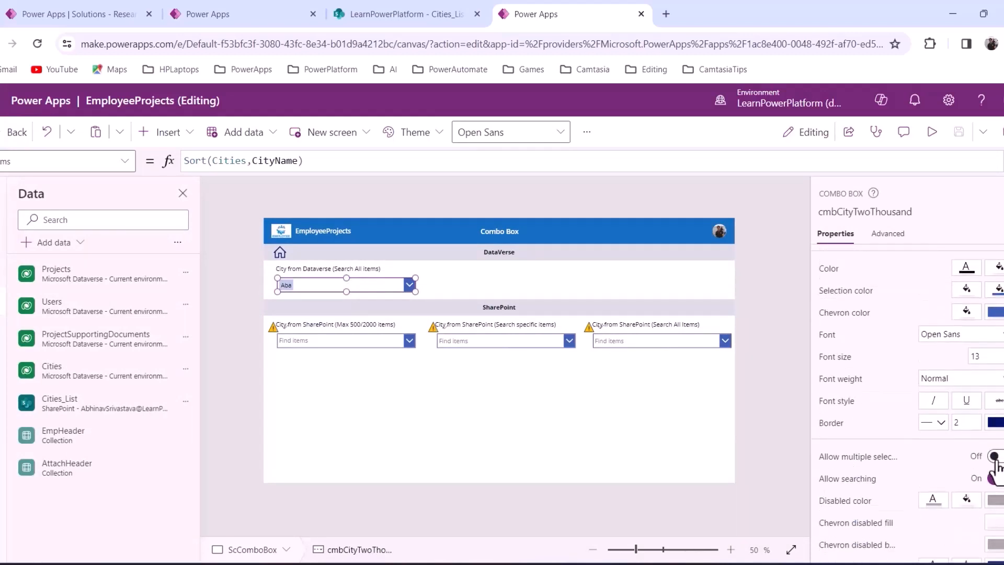
left_click(999, 457)
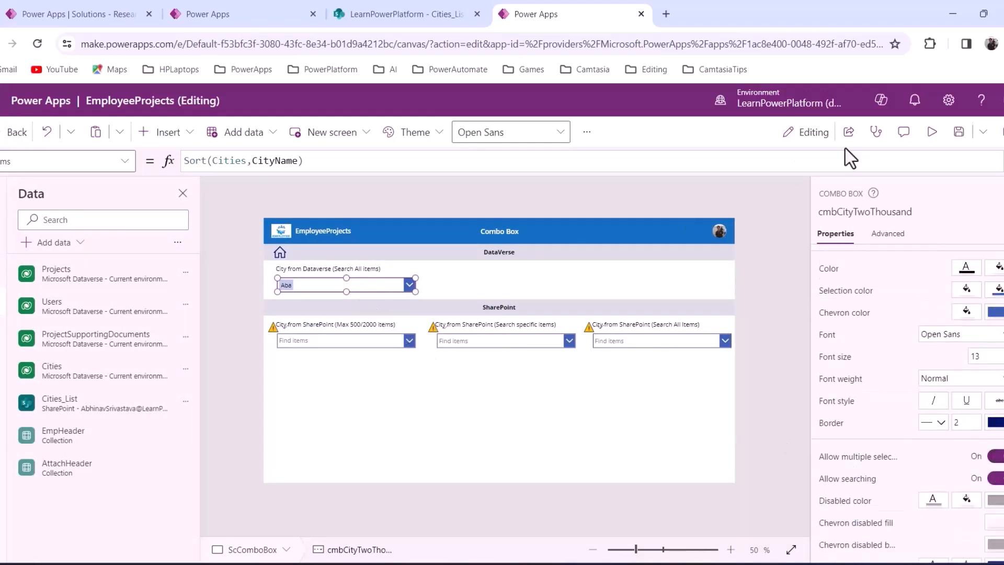
In preview, add Aachen, Aalborg and Aarhus, leaving six cities chosen
left_click(932, 137)
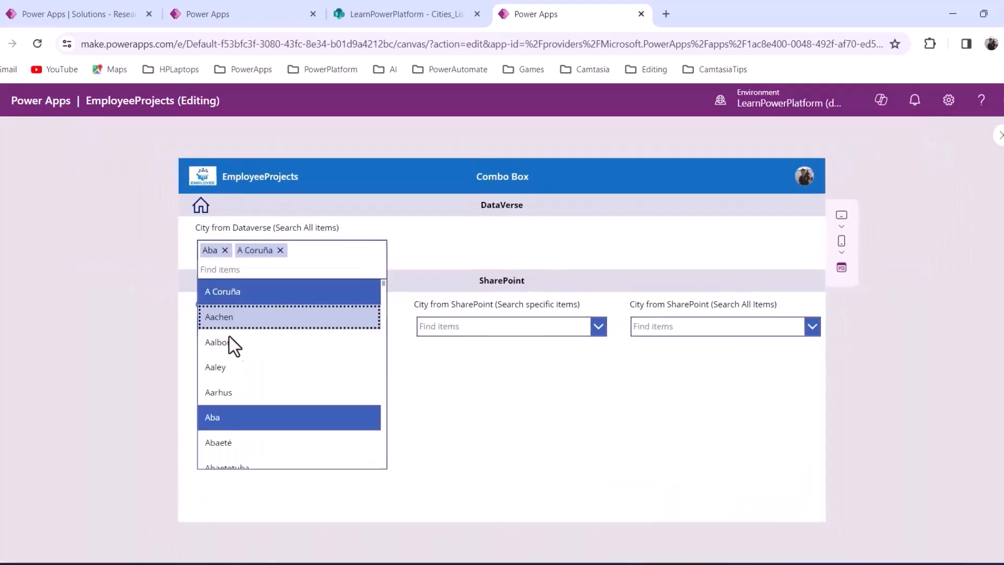
left_click(230, 317)
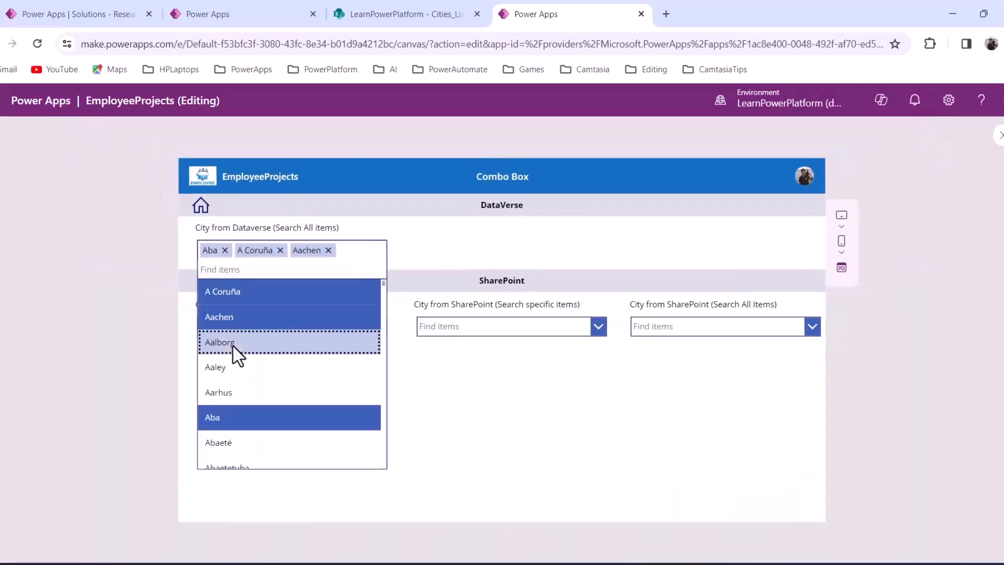
left_click(233, 343)
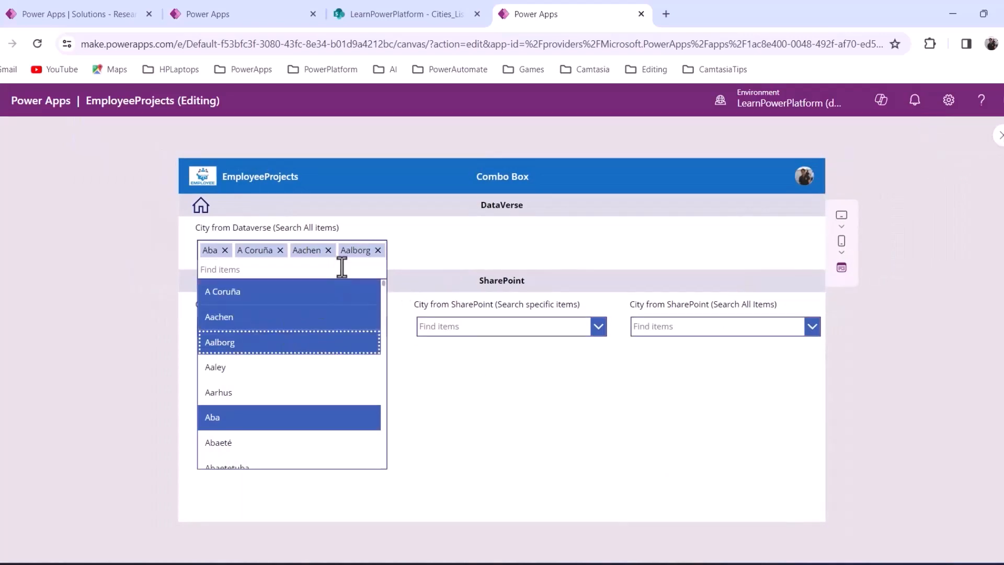
left_click(217, 392)
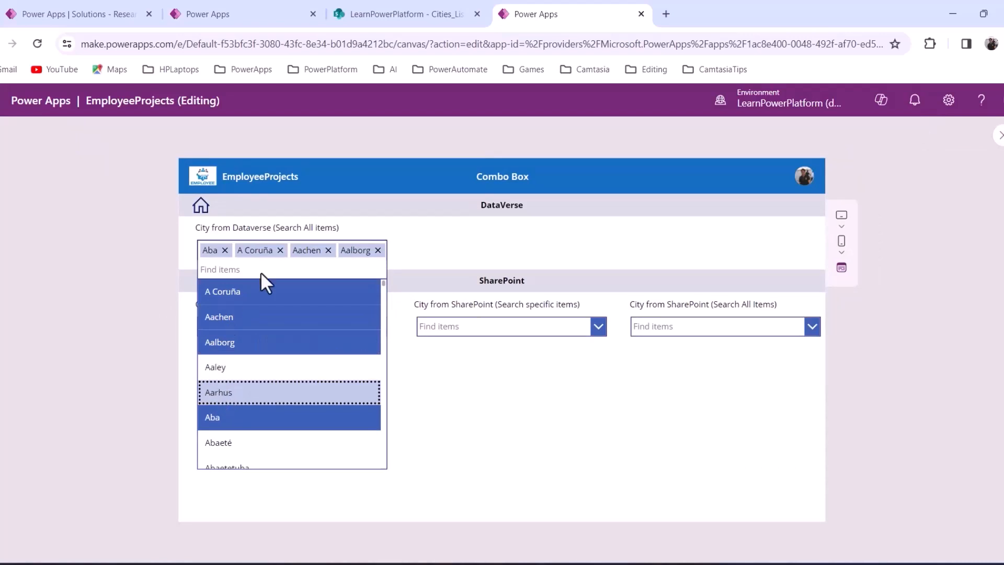
left_click(435, 243)
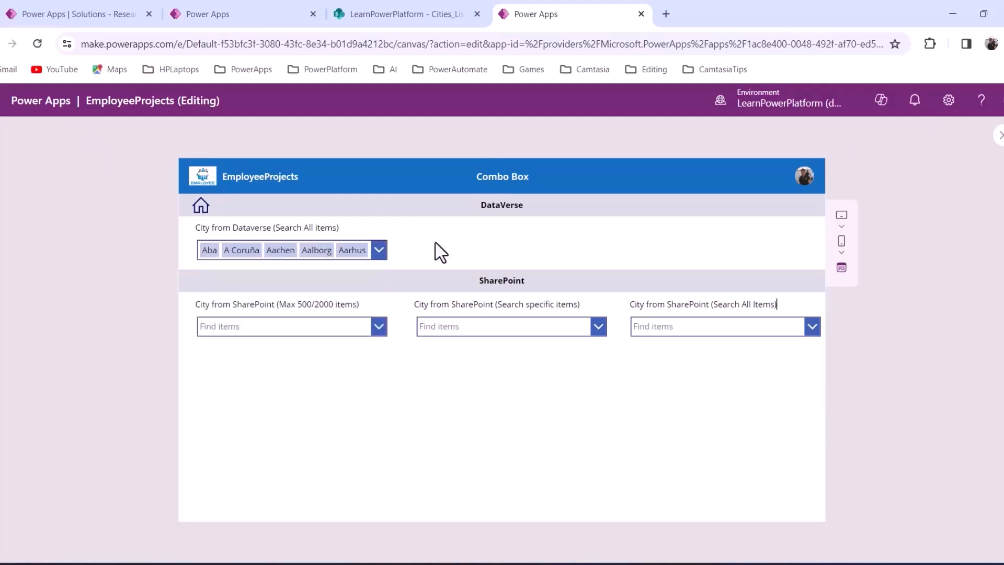
left_click(376, 251)
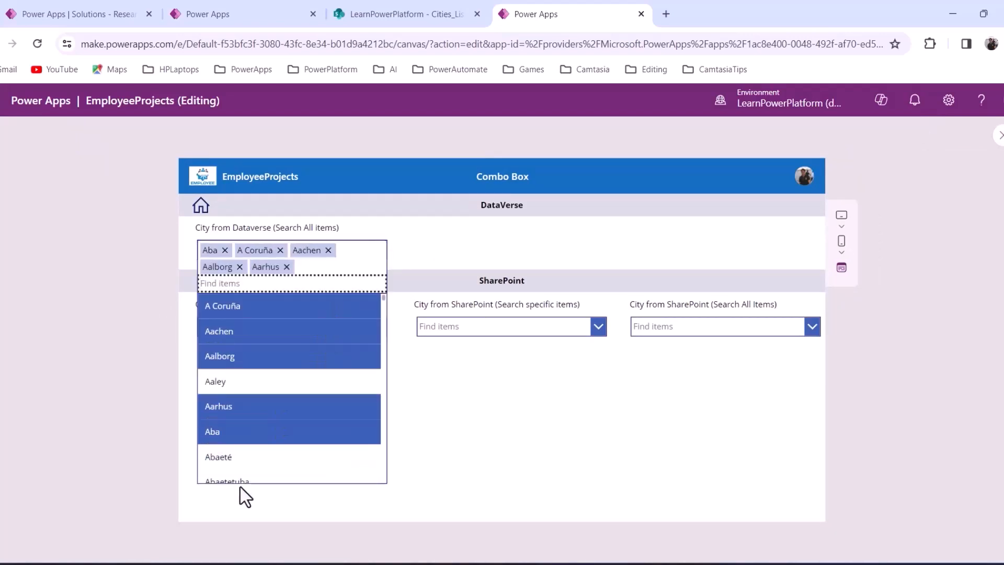
left_click(429, 241)
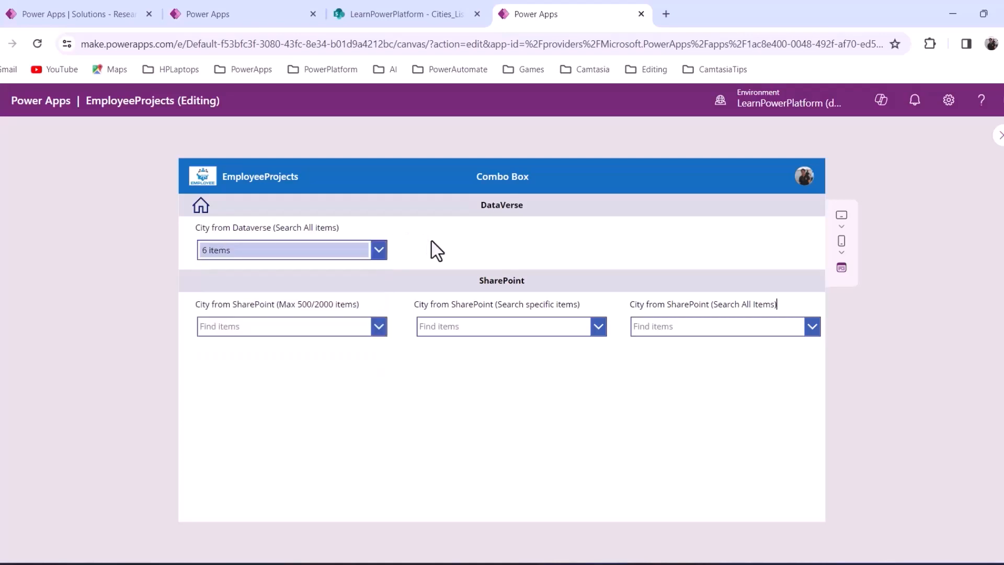
left_click(1000, 137)
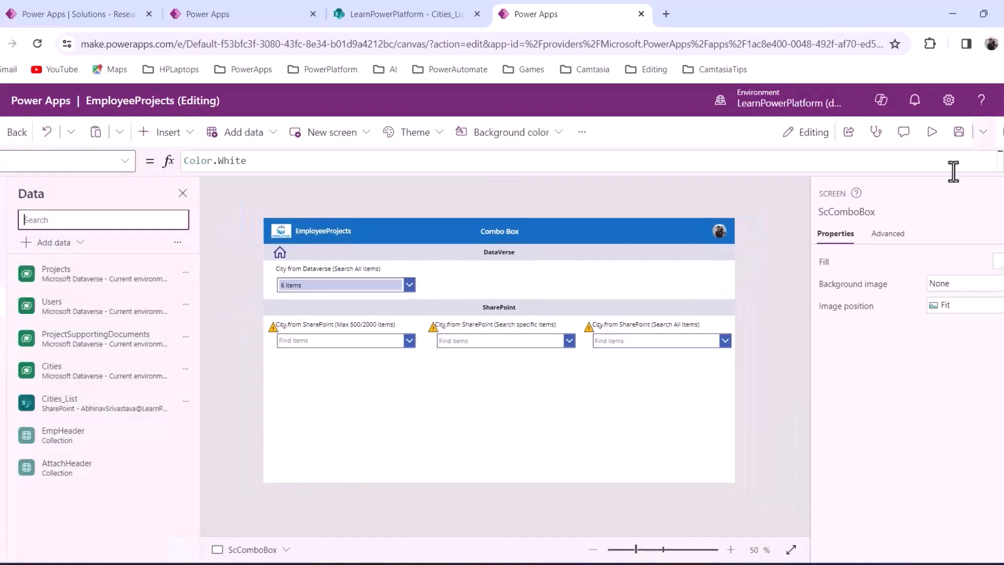
Preview the app and pick Aaley, then Abaetetuba, in the SharePoint Search All Items box
left_click(644, 343)
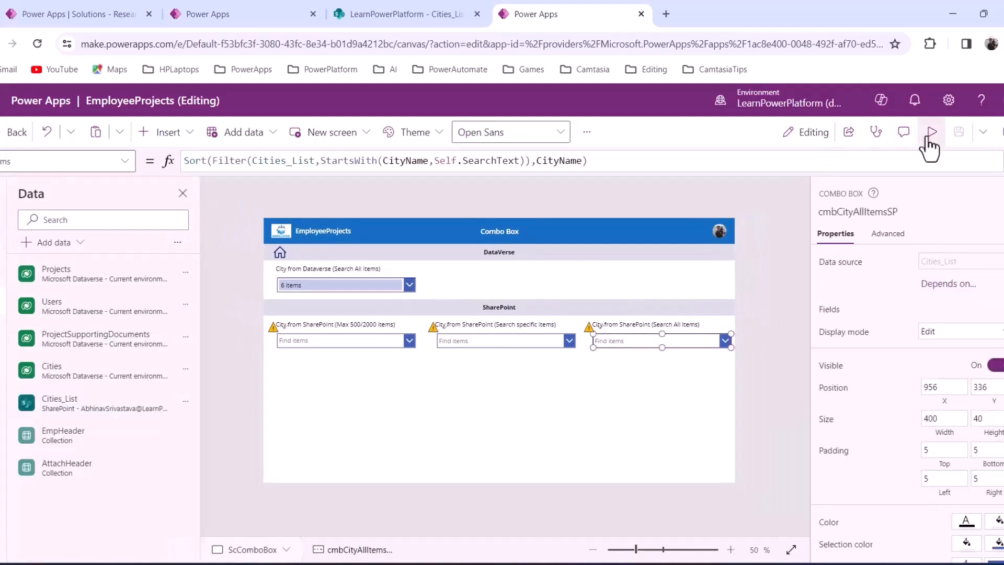
left_click(931, 132)
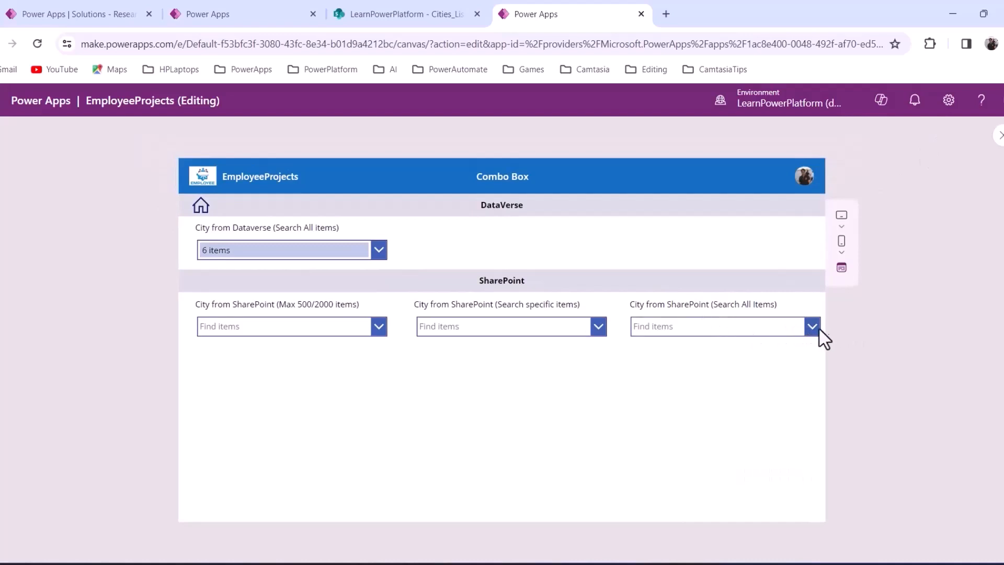
left_click(816, 330)
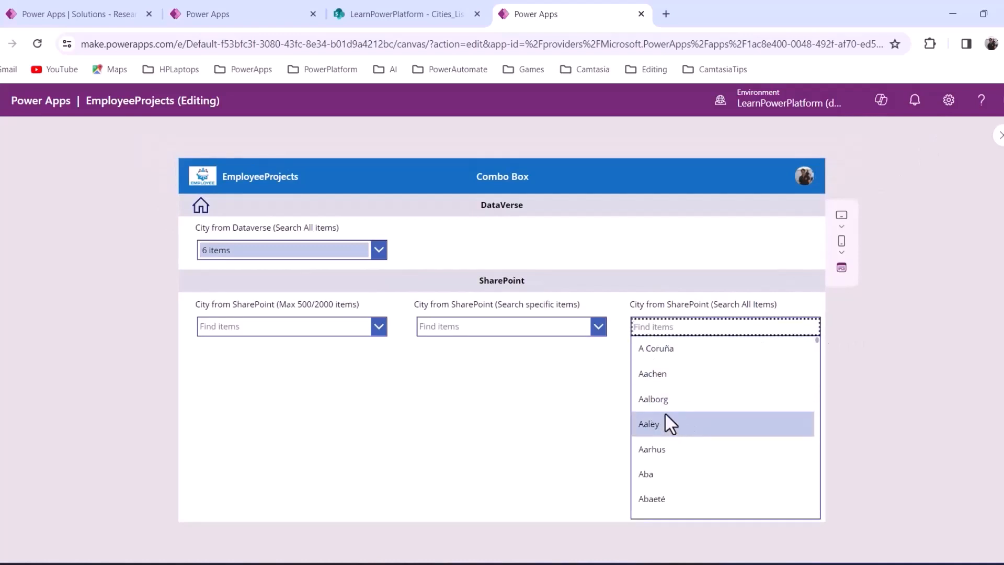
left_click(665, 415)
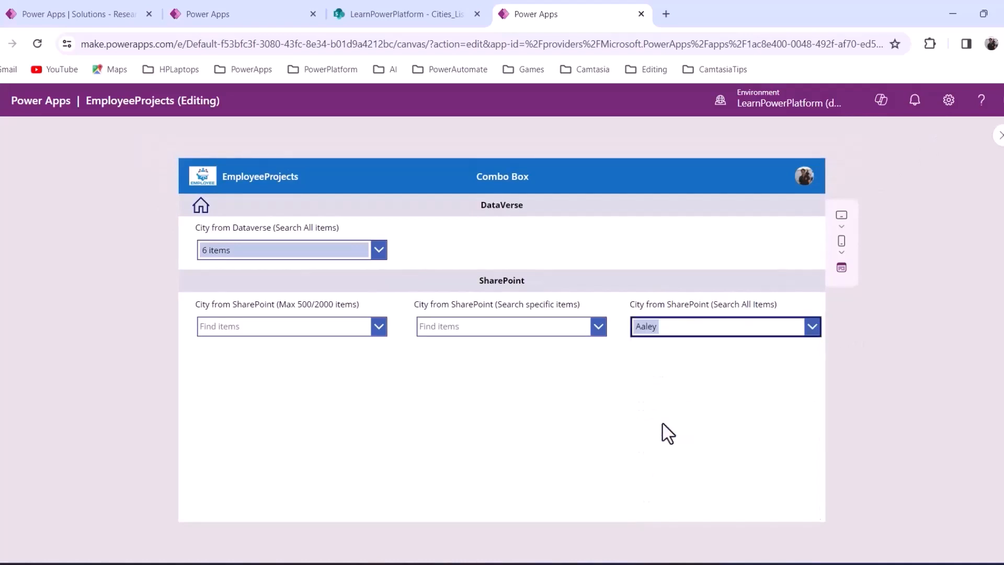
left_click(813, 331)
scroll(719, 456, "down", 2)
left_click(660, 452)
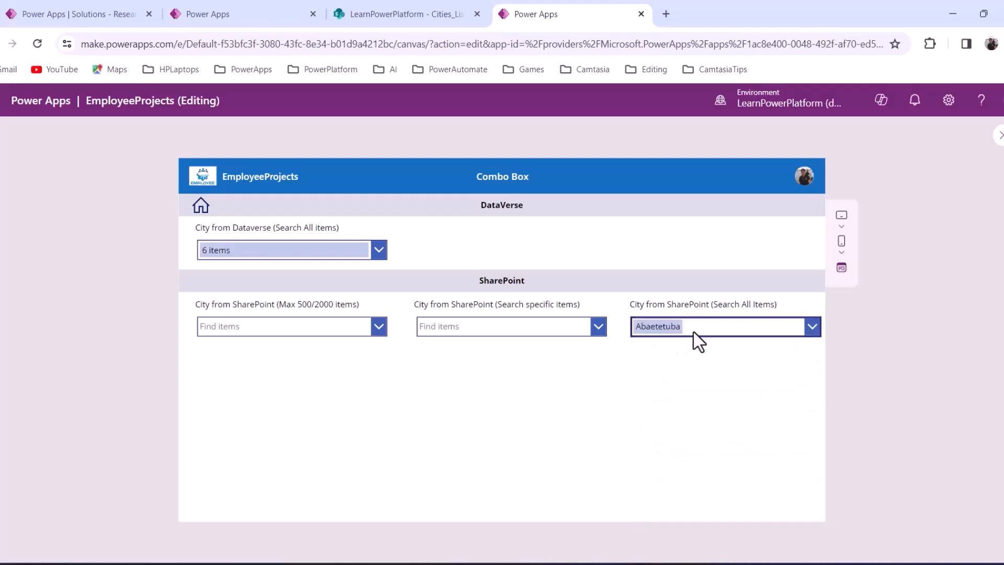
key("Escape")
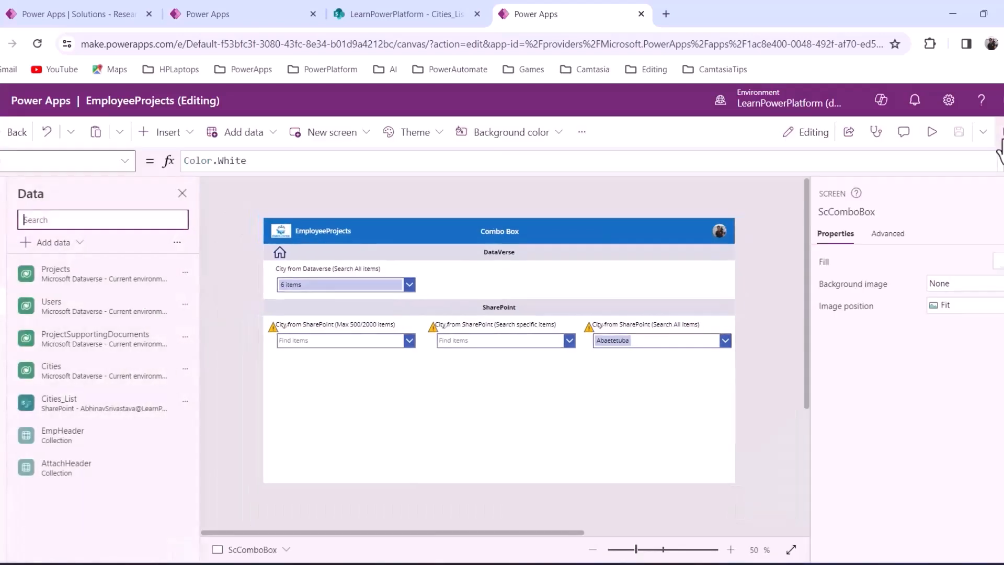
Turn on Allow multiple selections for the SharePoint Search All Items combo box
left_click(649, 345)
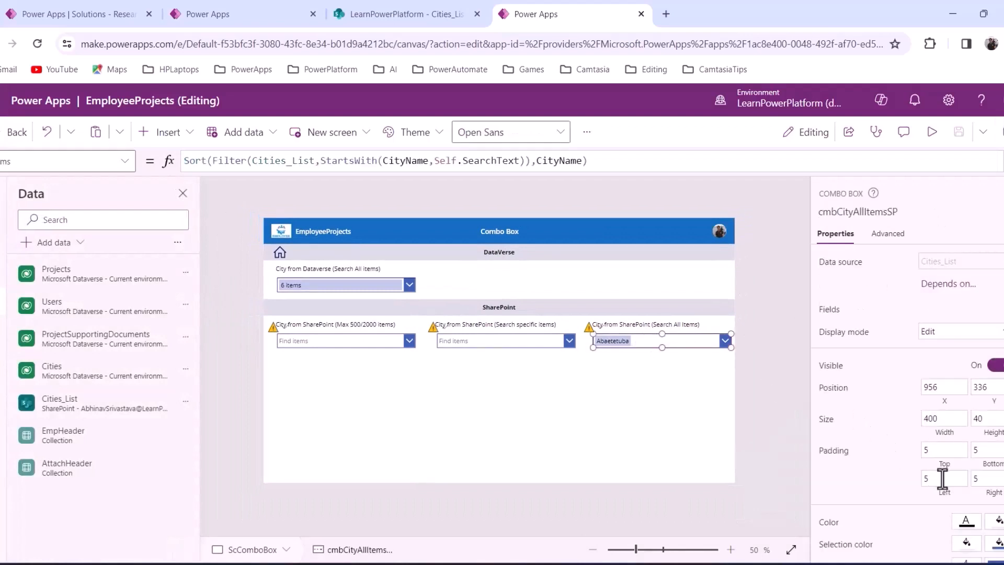
scroll(942, 478, "down", 5)
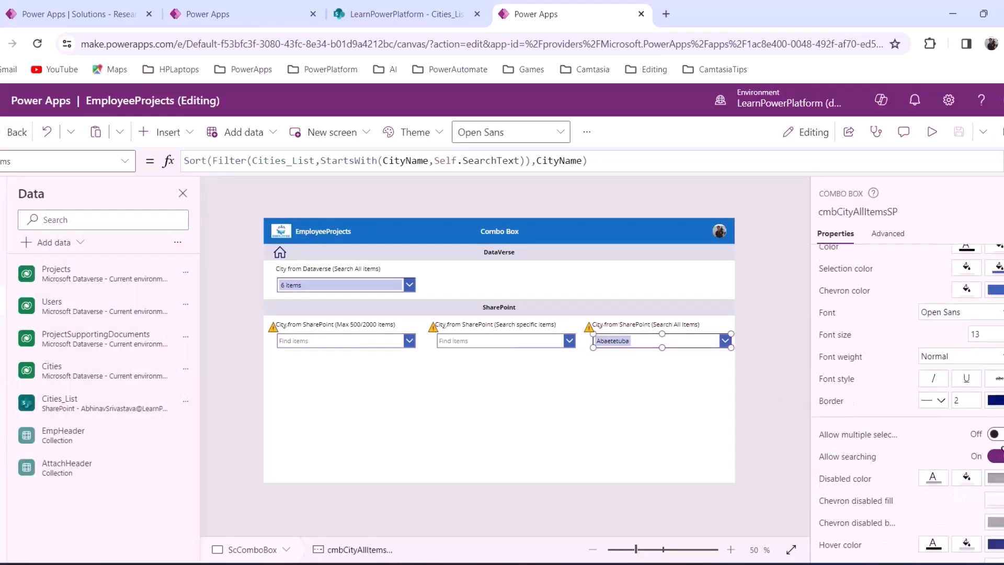
left_click(996, 434)
In preview, add Aachen, Abakan, Abī al Khaṣīb and Abilene, leaving five cities chosen
left_click(932, 134)
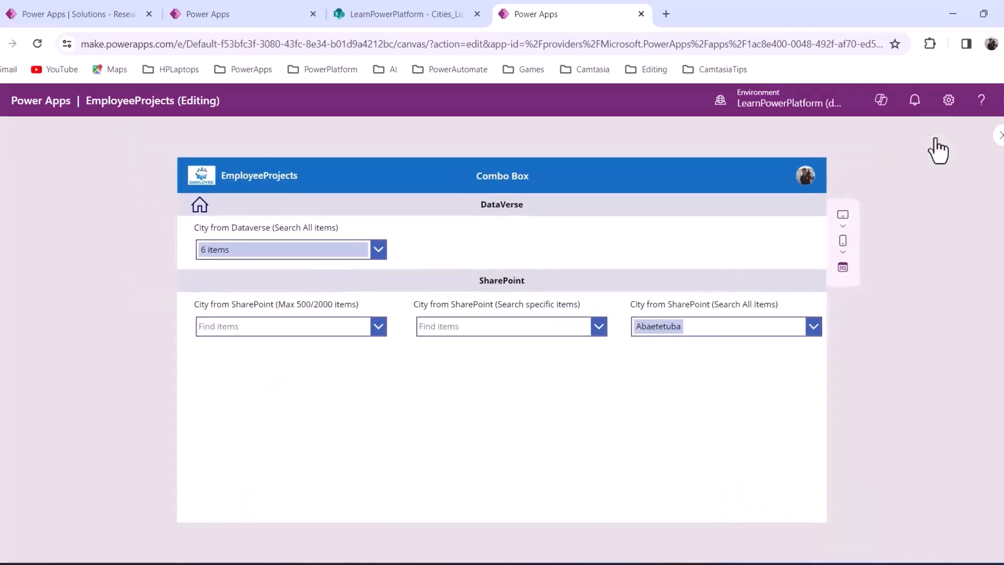
left_click(813, 327)
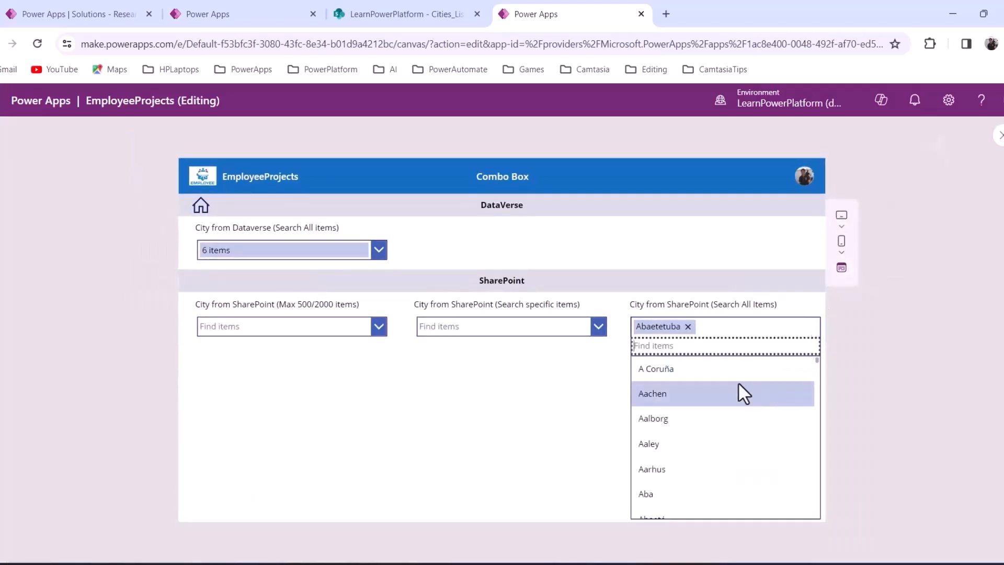
left_click(707, 394)
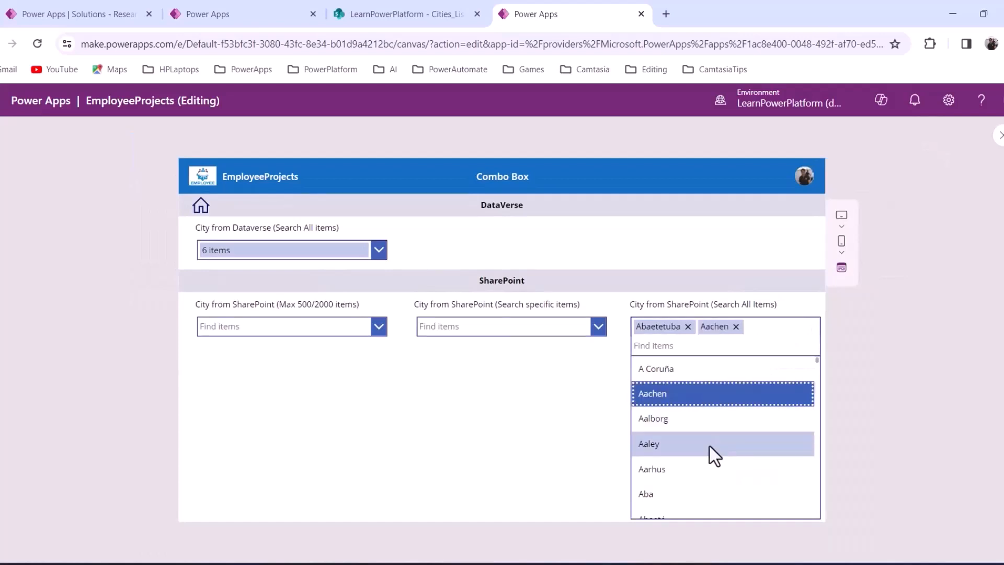
scroll(697, 462, "down", 2)
left_click(689, 473)
scroll(685, 503, "down", 4)
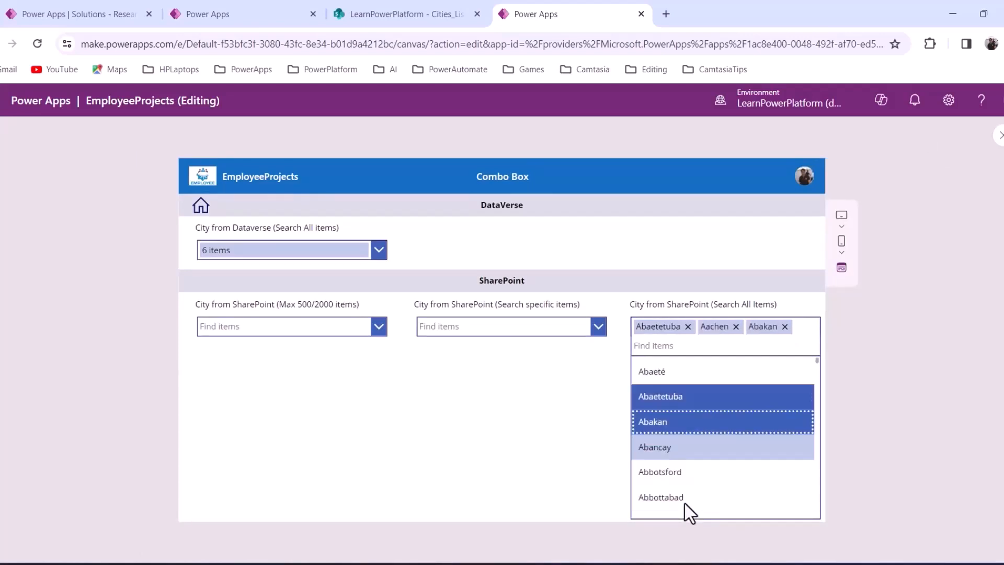
left_click(696, 443)
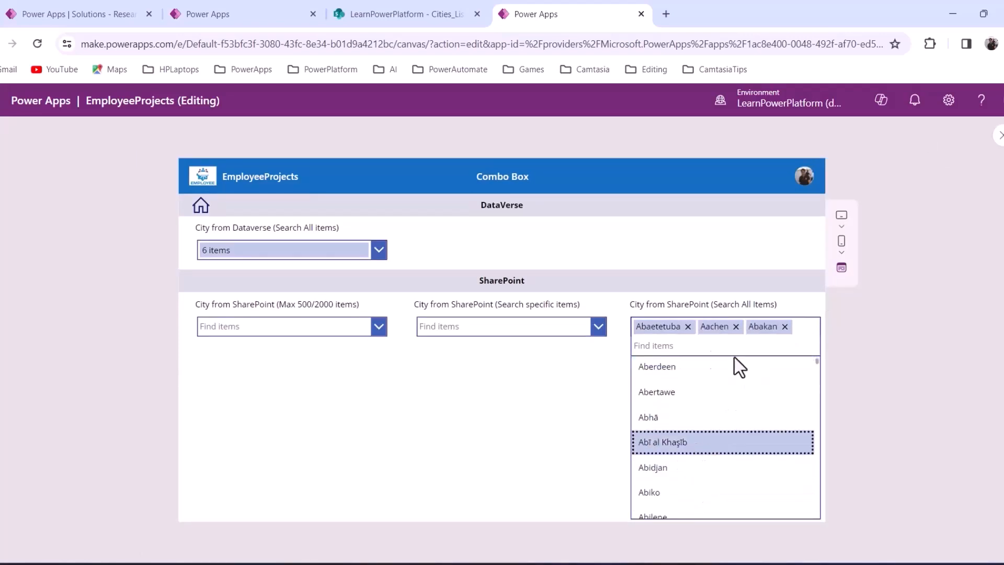
scroll(704, 487, "down", 2)
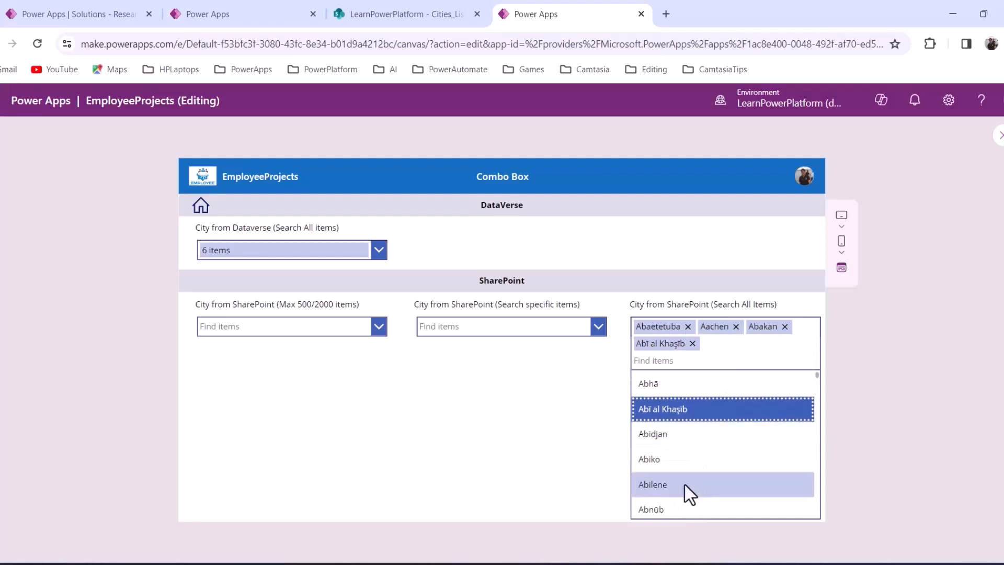
left_click(685, 485)
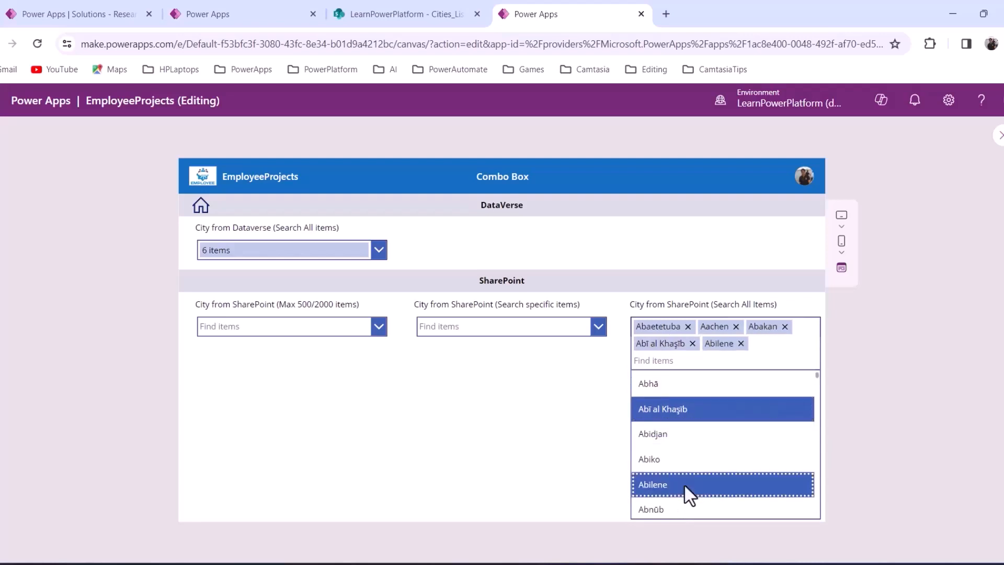
left_click(610, 390)
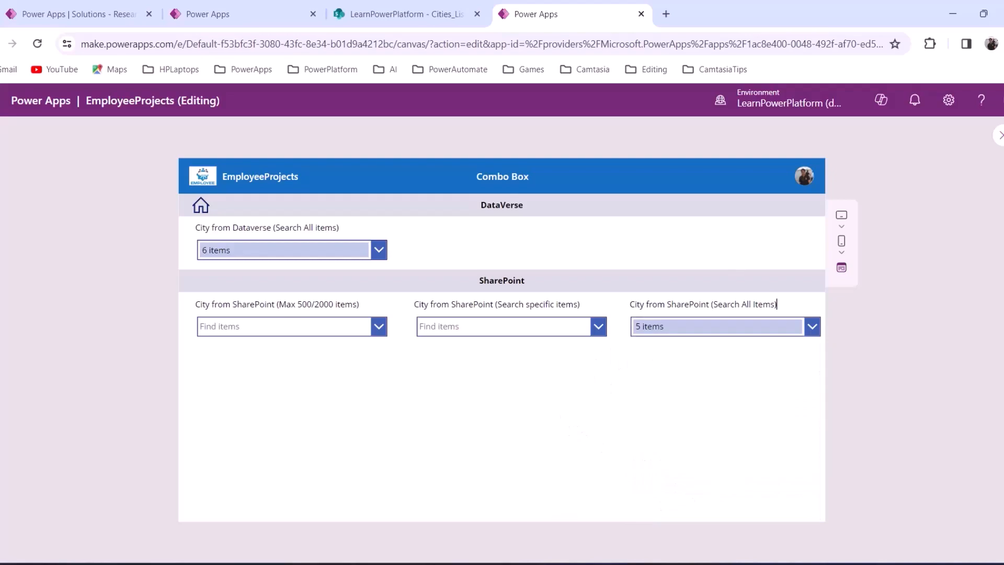
left_click(998, 137)
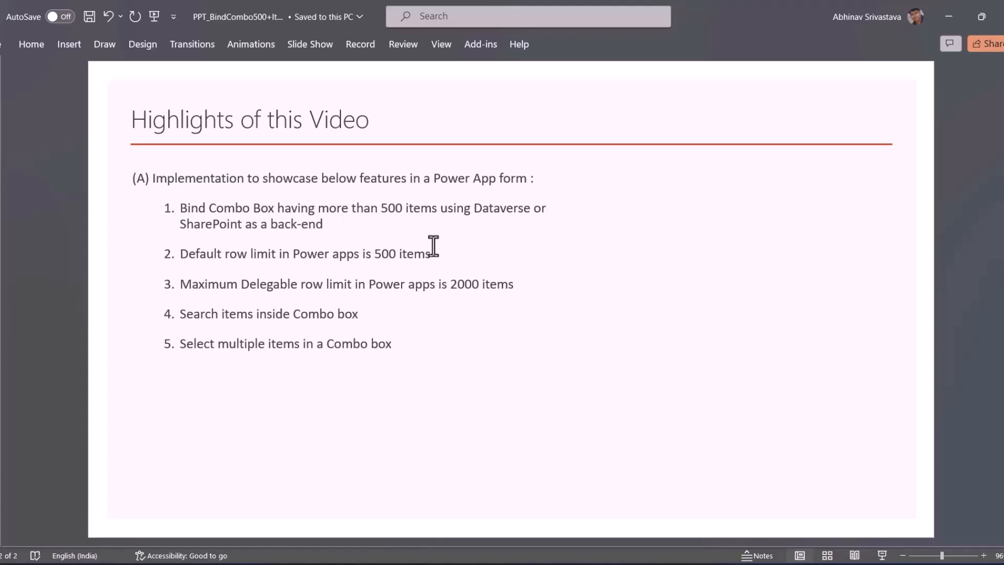
Highlight the 500-item default and 2000-item maximum row limits on the summary slide
left_click_drag(434, 254, 203, 246)
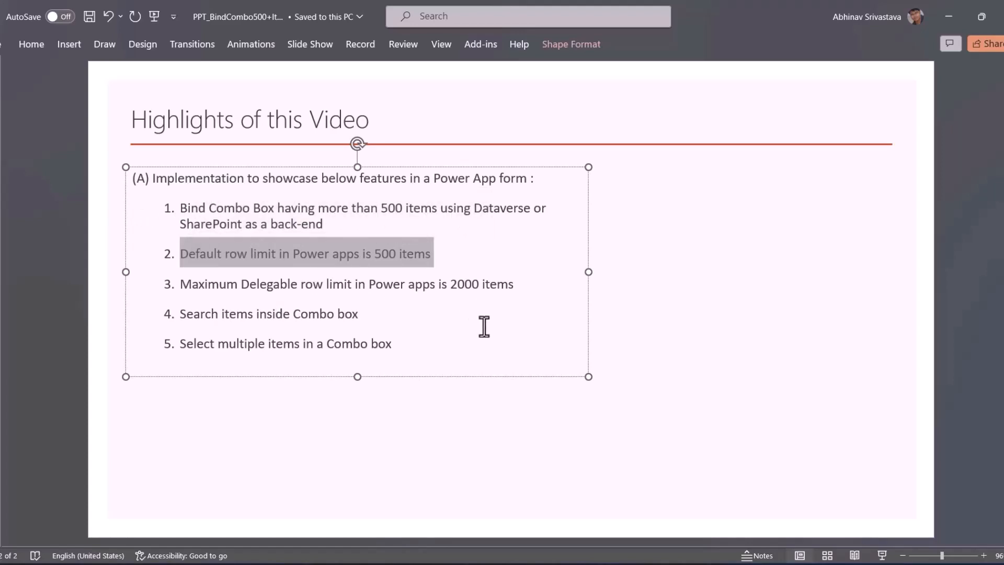
double_click(465, 286)
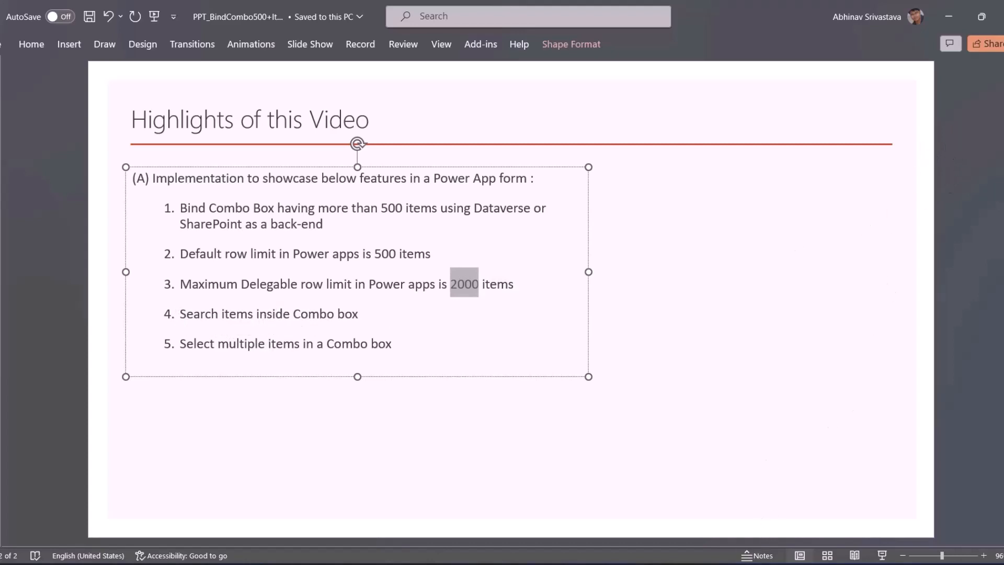
mouse_move(756, 564)
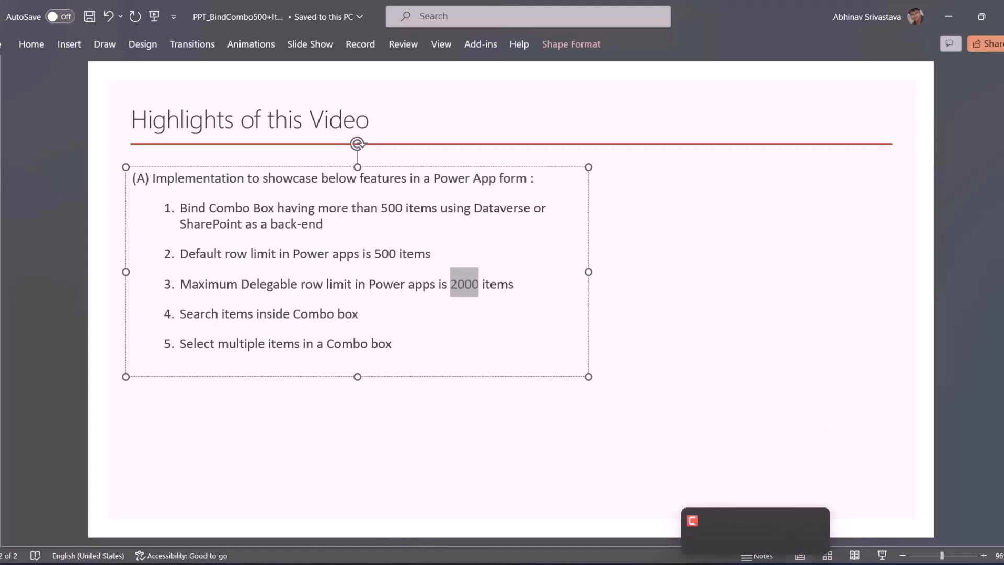